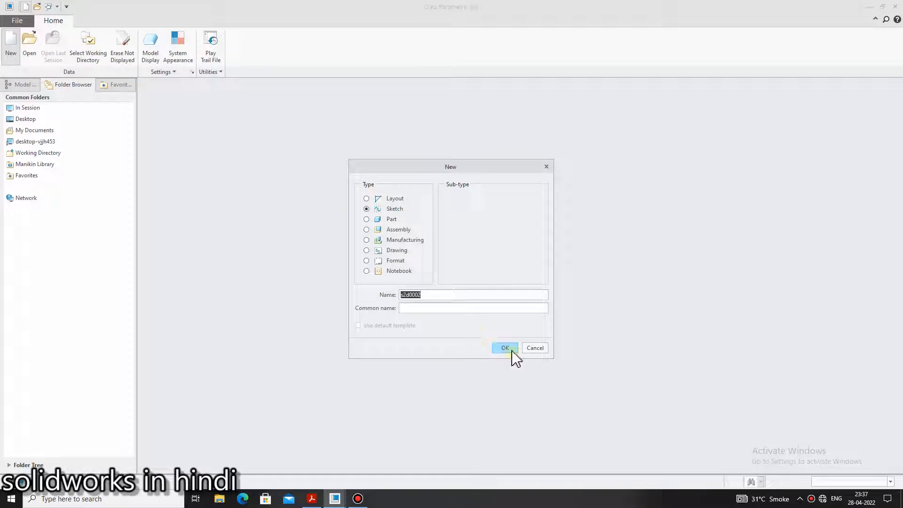
# Create a new sketch with the default name and draw intersecting vertical and horizontal centerlines
pyautogui.click(511, 350)
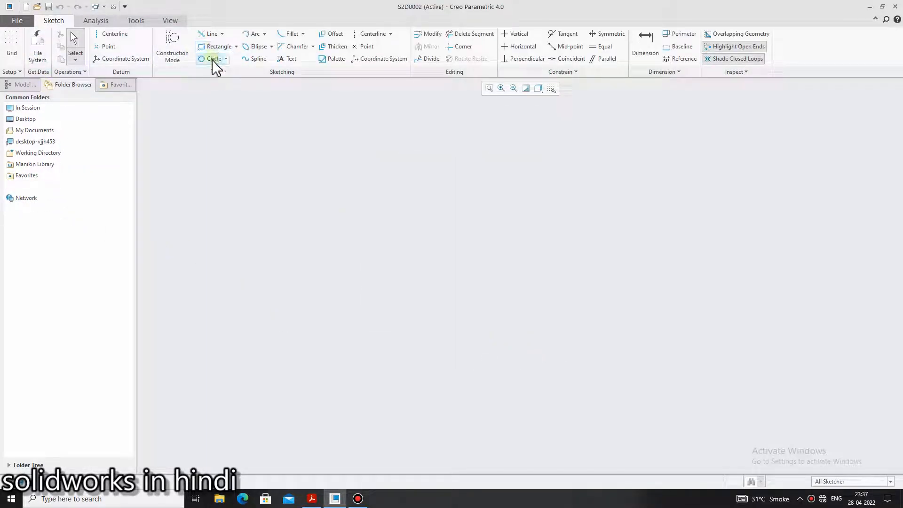
pyautogui.click(107, 37)
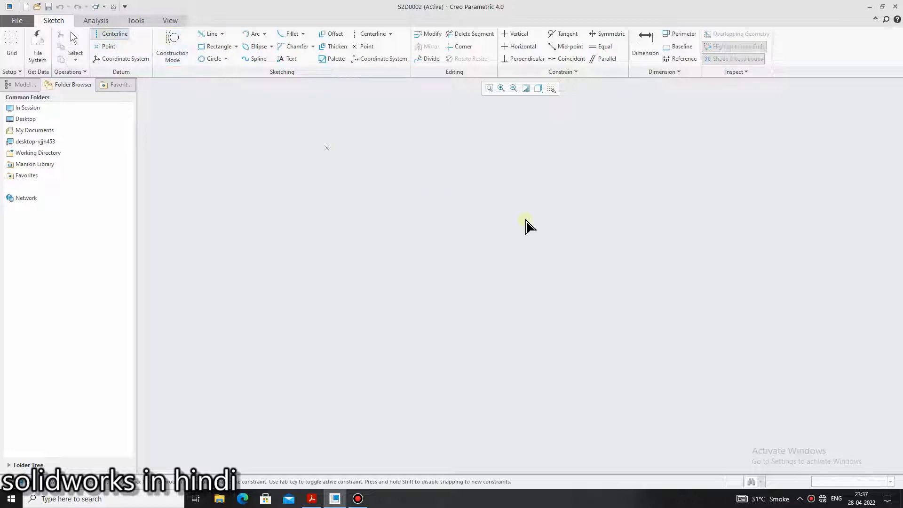
pyautogui.click(541, 304)
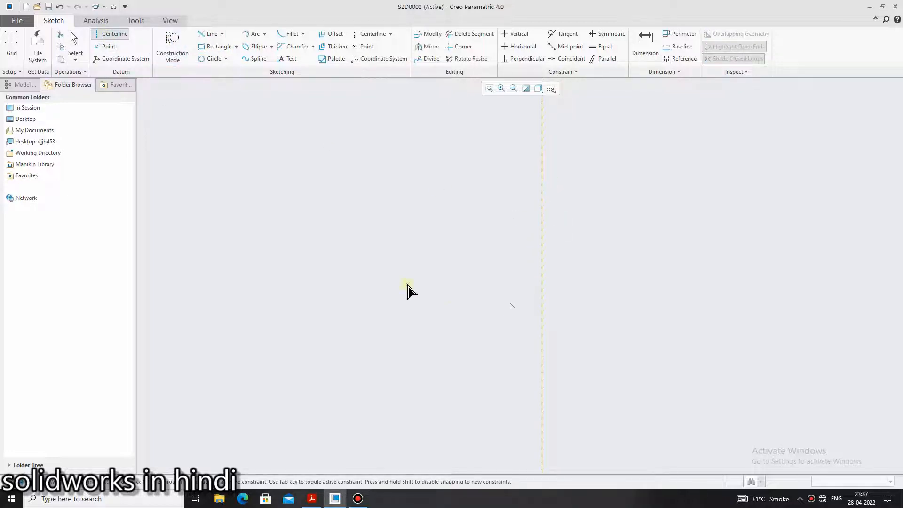
pyautogui.click(359, 264)
pyautogui.click(659, 264)
pyautogui.middleClick(688, 217)
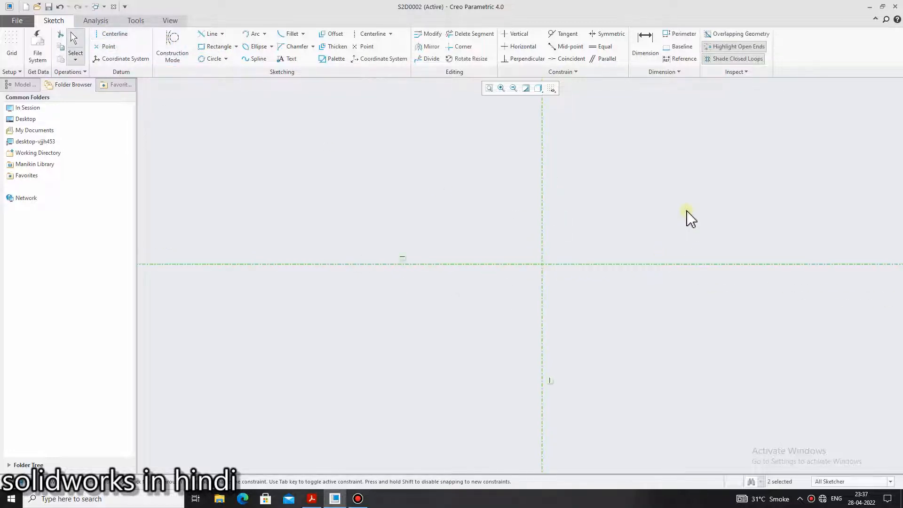
# Draw a circle about 14.56 in diameter centered on the intersection of the two centerlines
pyautogui.click(226, 58)
pyautogui.click(227, 75)
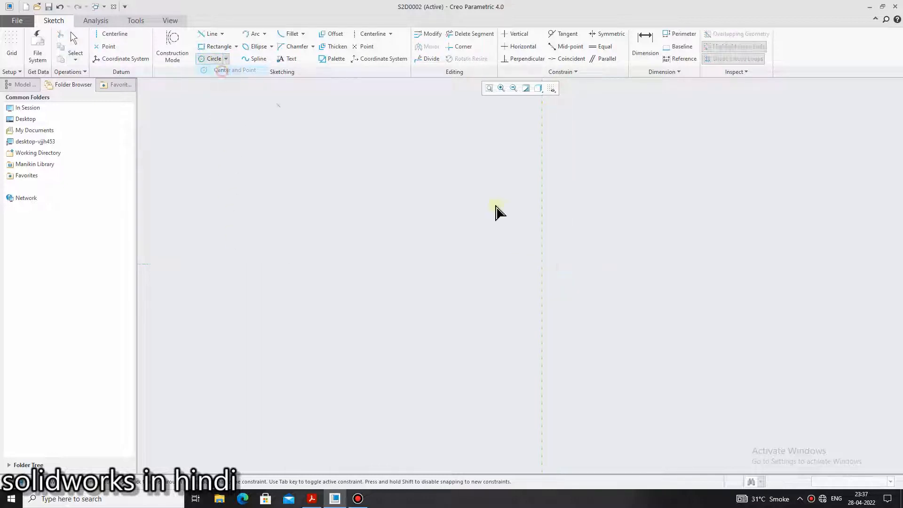
pyautogui.click(541, 263)
pyautogui.click(695, 188)
pyautogui.middleClick(783, 193)
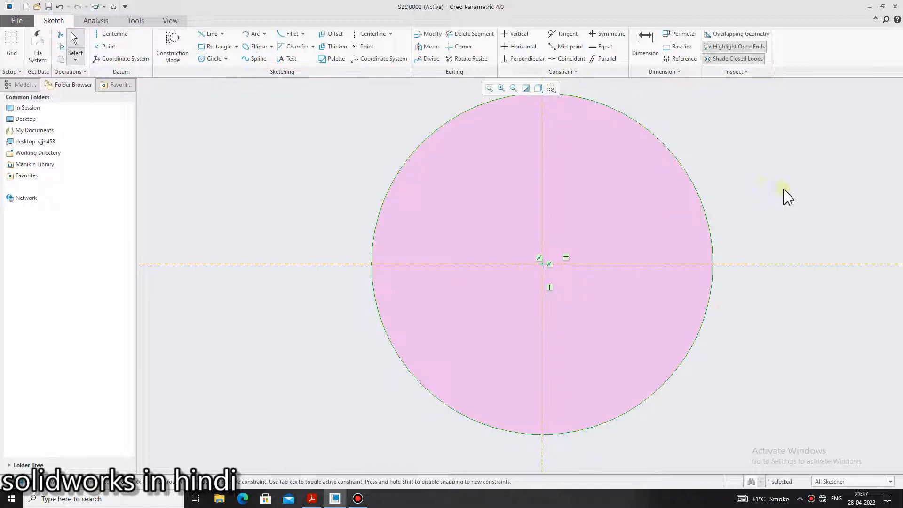
pyautogui.click(645, 44)
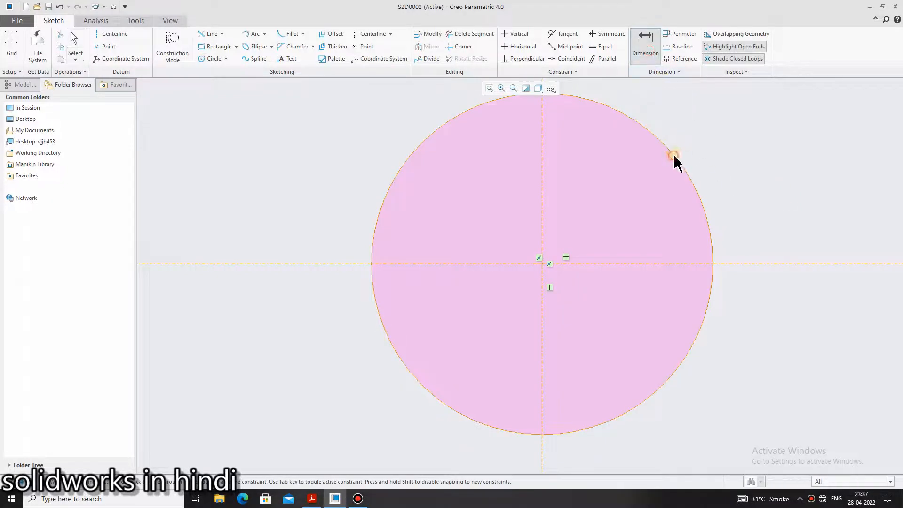
pyautogui.middleClick(709, 155)
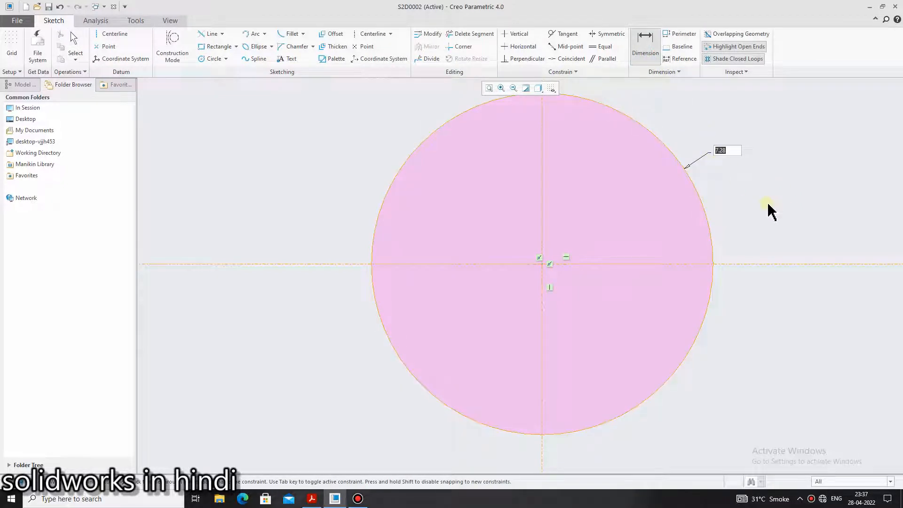
pyautogui.middleClick(769, 210)
pyautogui.click(724, 157)
pyautogui.press('Delete')
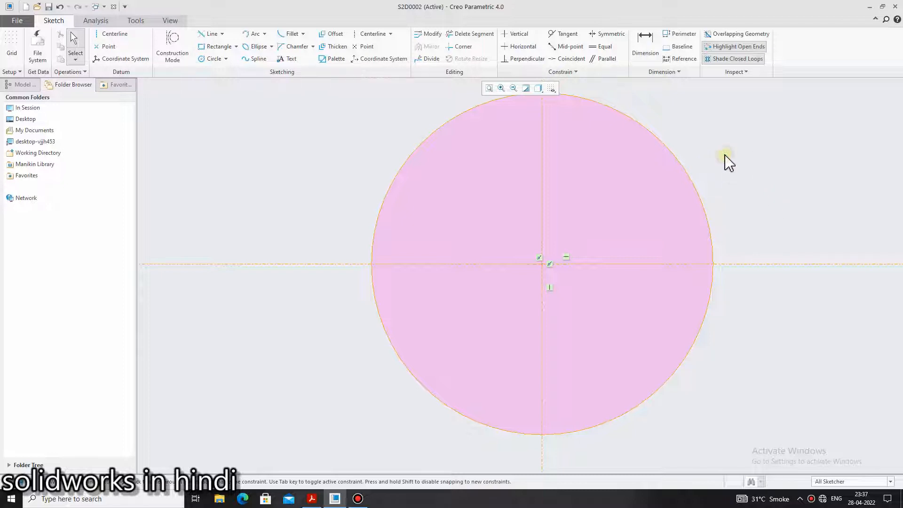
pyautogui.click(647, 52)
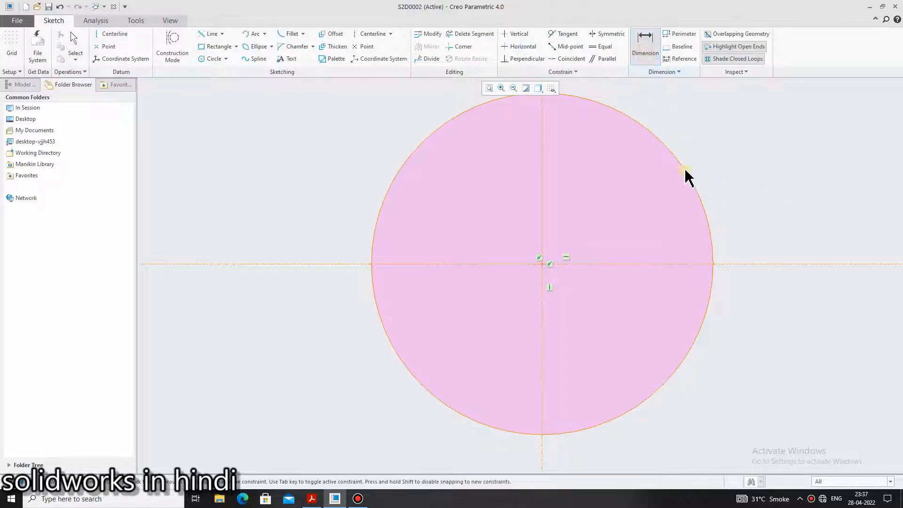
pyautogui.click(685, 172)
pyautogui.middleClick(712, 170)
pyautogui.middleClick(712, 170)
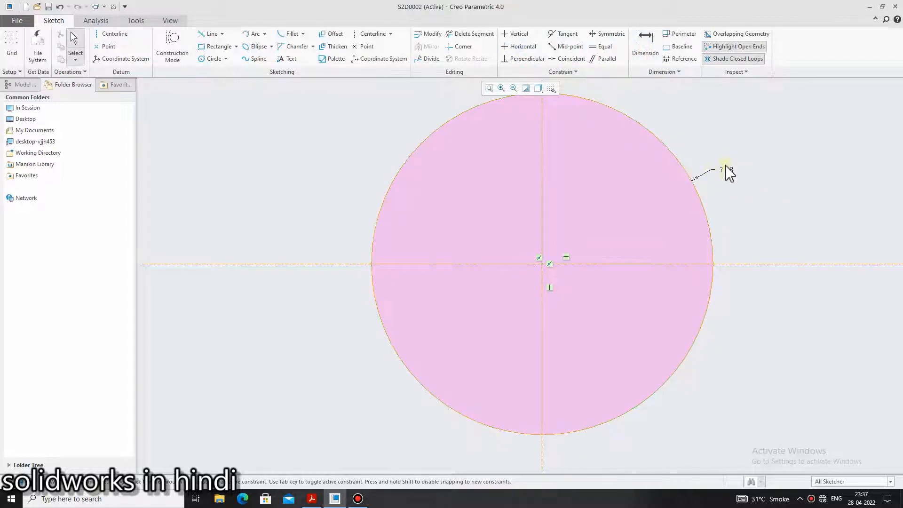
pyautogui.click(724, 171)
pyautogui.press('Delete')
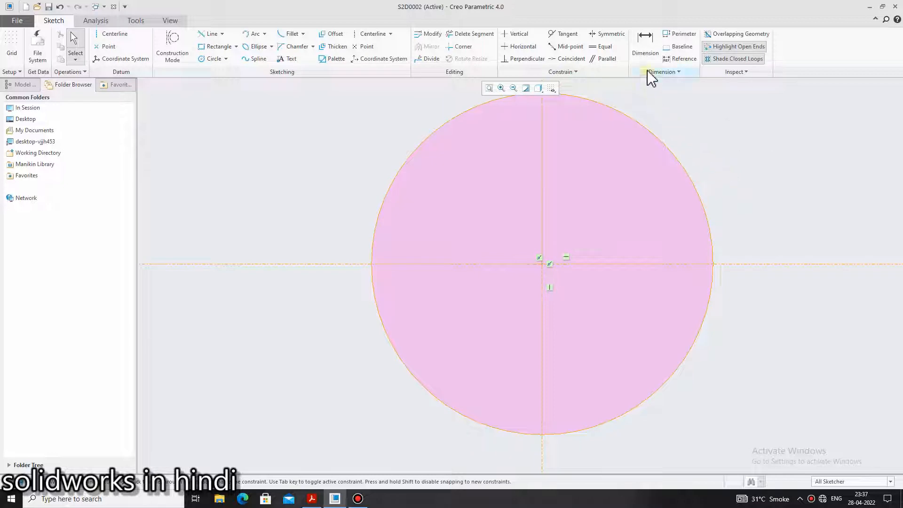
# Dimension the circle by its diameter, consult the reference PDF in Acrobat Reader, and set the value to 46
pyautogui.click(645, 45)
pyautogui.doubleClick(695, 188)
pyautogui.middleClick(728, 183)
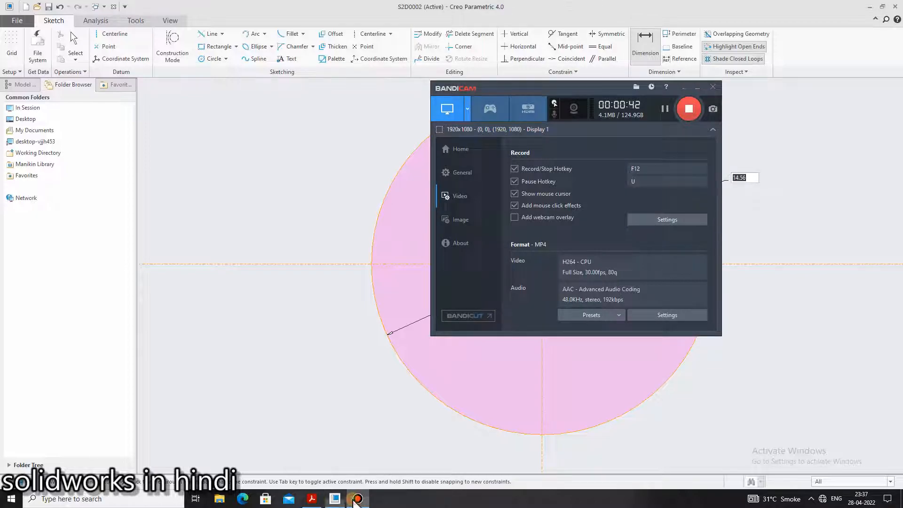
pyautogui.click(312, 500)
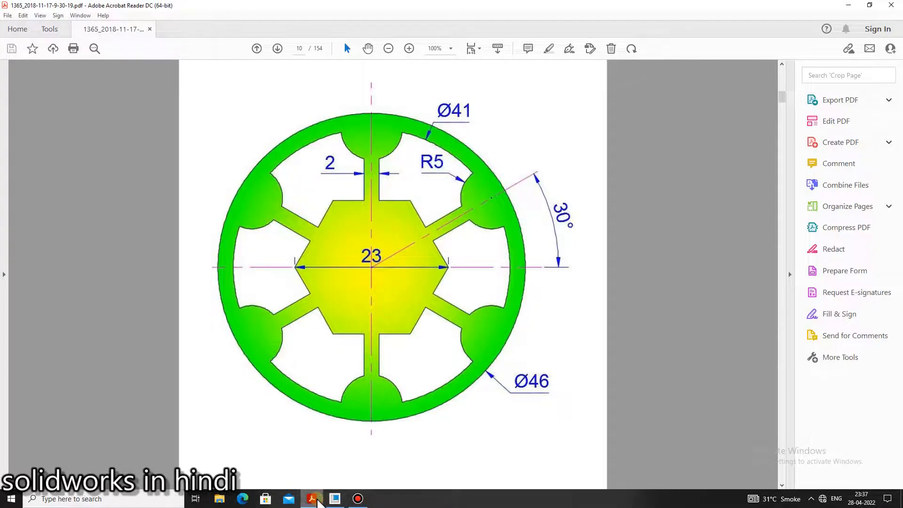
pyautogui.click(333, 499)
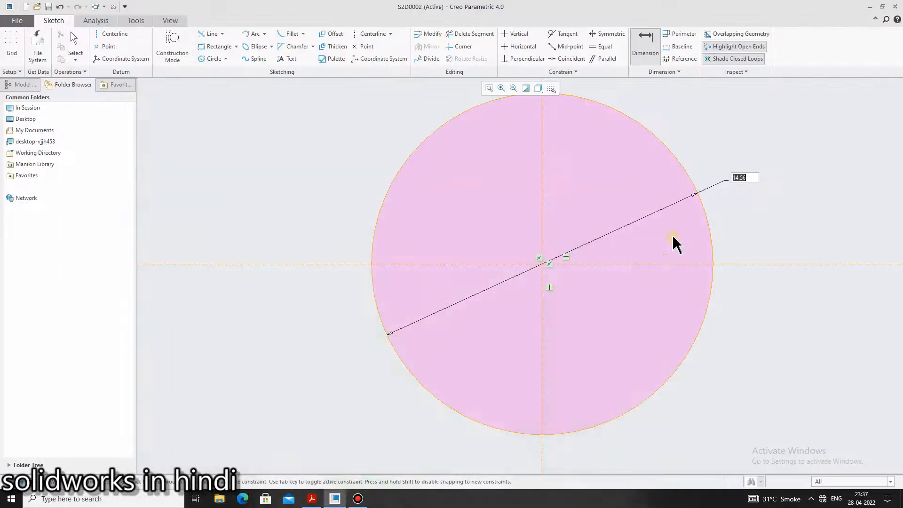
pyautogui.write('46')
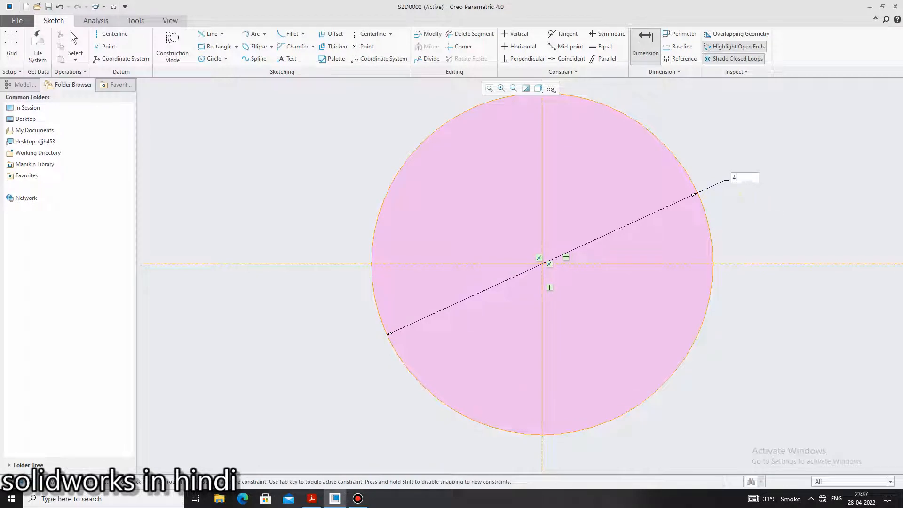
pyautogui.press('Return')
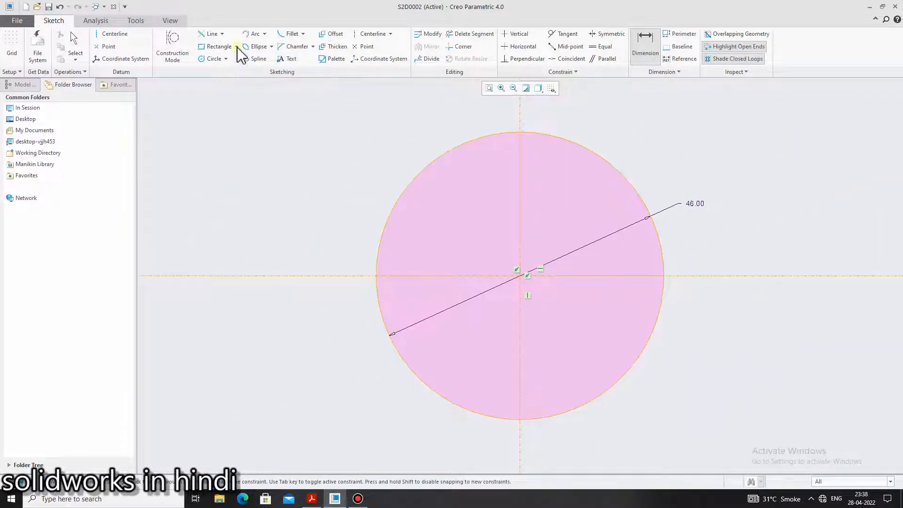
# Draw a second, smaller circle about 34.77 in diameter inside the first, sharing its center
pyautogui.click(212, 58)
pyautogui.click(524, 281)
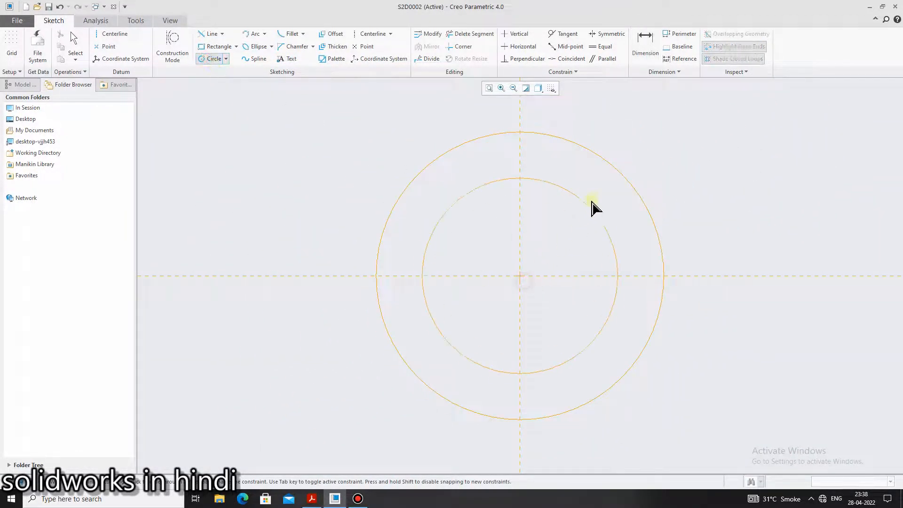
pyautogui.click(595, 200)
pyautogui.middleClick(616, 186)
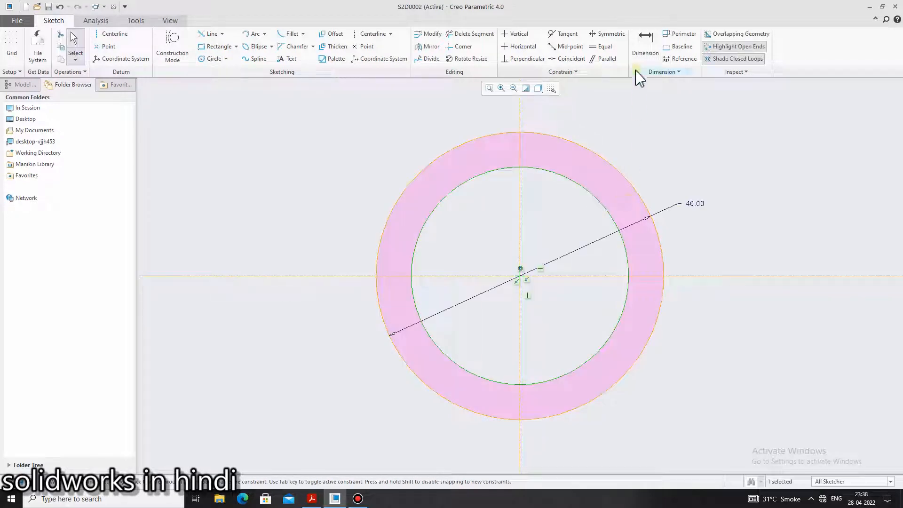
# Dimension the inner circle by its diameter and set it to 41
pyautogui.click(646, 47)
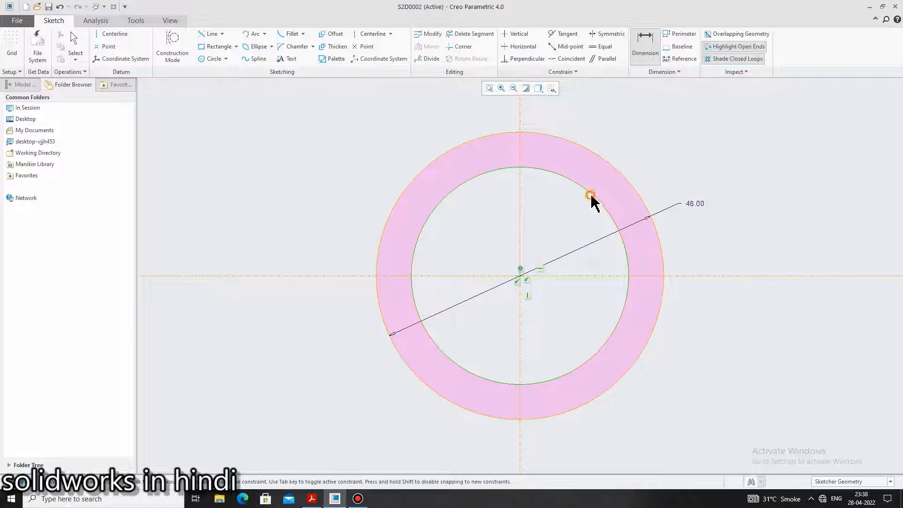
pyautogui.doubleClick(591, 197)
pyautogui.middleClick(660, 159)
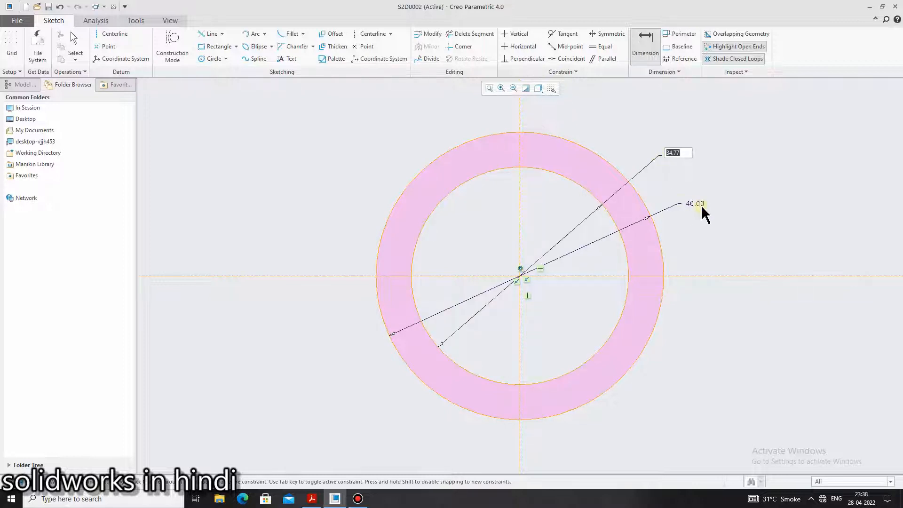
pyautogui.write('41')
pyautogui.click(700, 206)
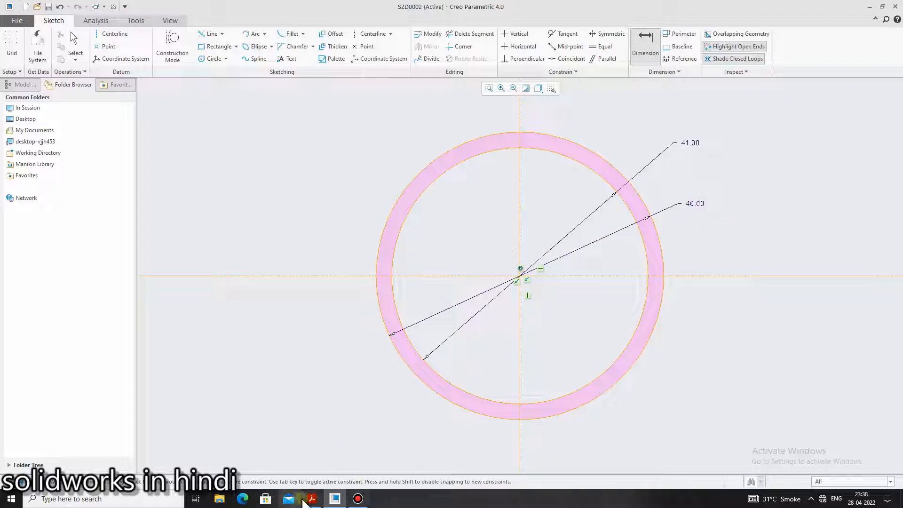
# Check the reference PDF, then draw a small circle centered where the vertical centerline meets the top of the 41 circle
pyautogui.hotkey('alt', 'Tab')
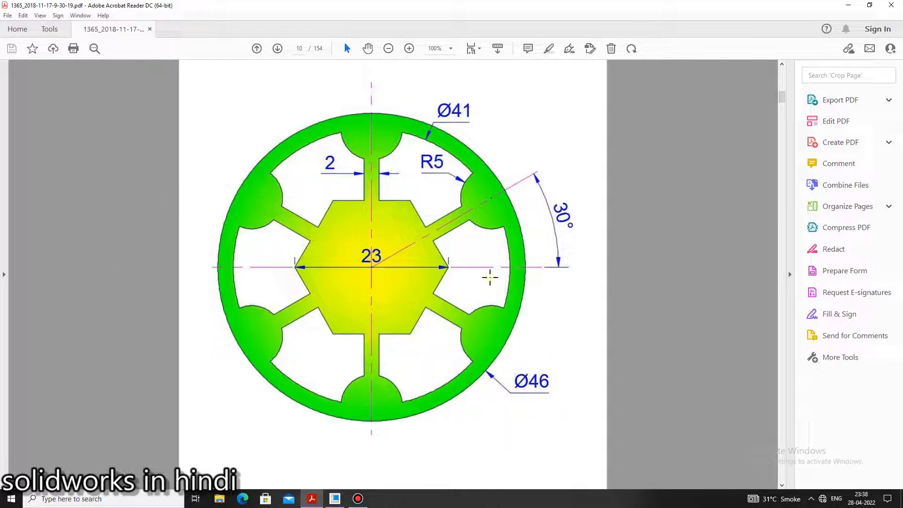
pyautogui.hotkey('alt', 'Tab')
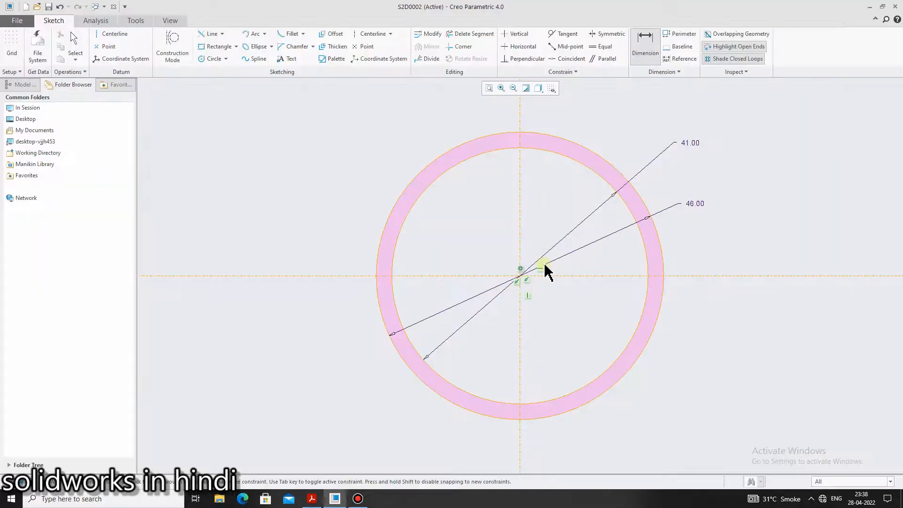
pyautogui.click(226, 60)
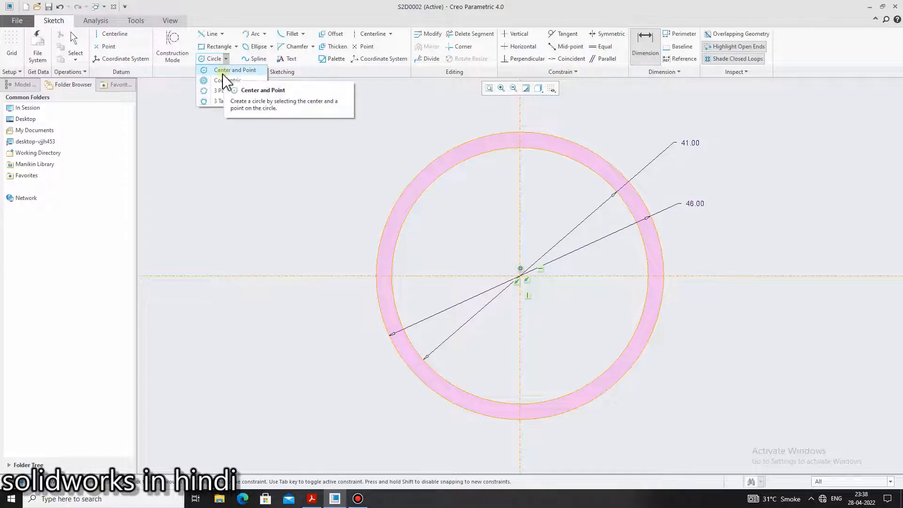
pyautogui.click(226, 74)
pyautogui.click(520, 149)
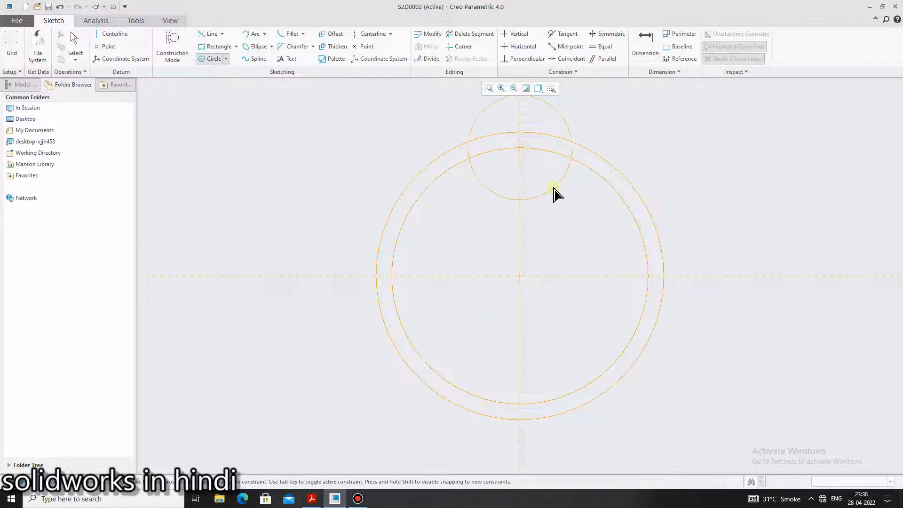
pyautogui.click(550, 189)
pyautogui.middleClick(686, 139)
# Dimension the small top circle by its radius and set it to 5
pyautogui.click(645, 43)
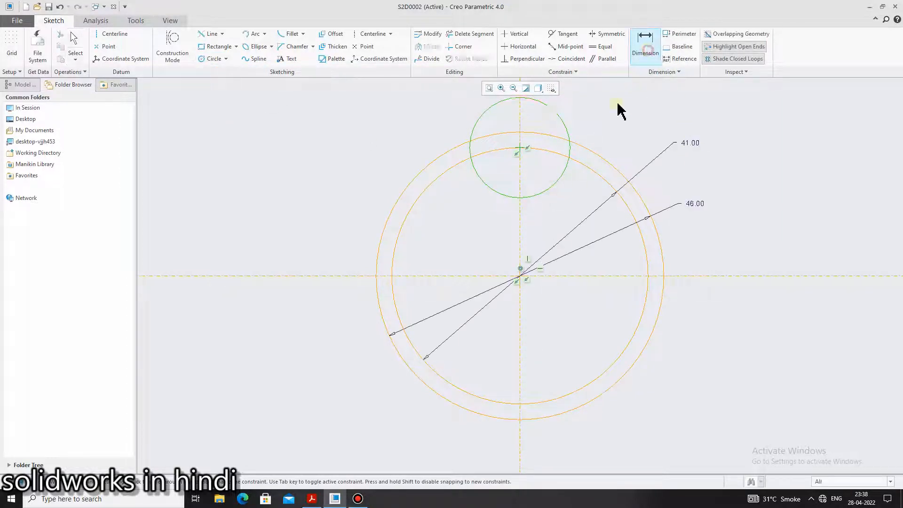
pyautogui.click(567, 125)
pyautogui.middleClick(591, 124)
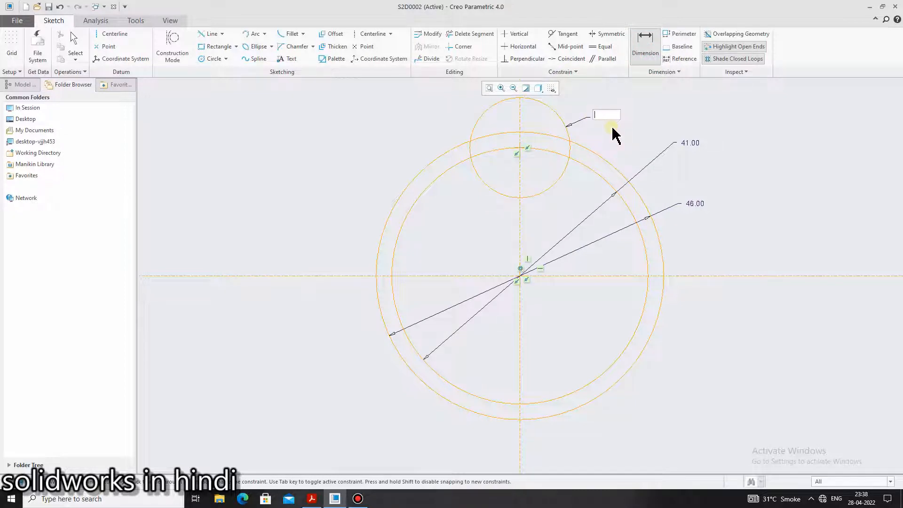
pyautogui.press('Return')
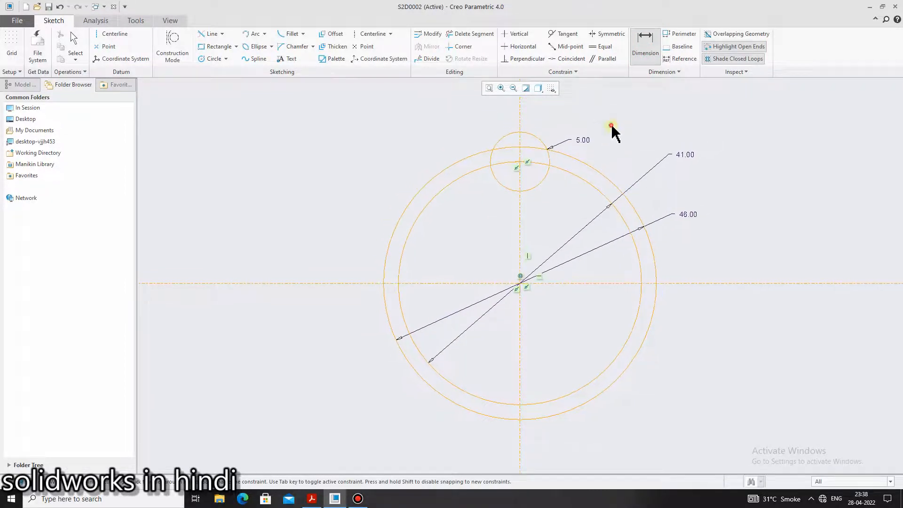
# Compare with the reference PDF and replace the small circle's radius dimension with a diameter dimension of 10
pyautogui.click(313, 499)
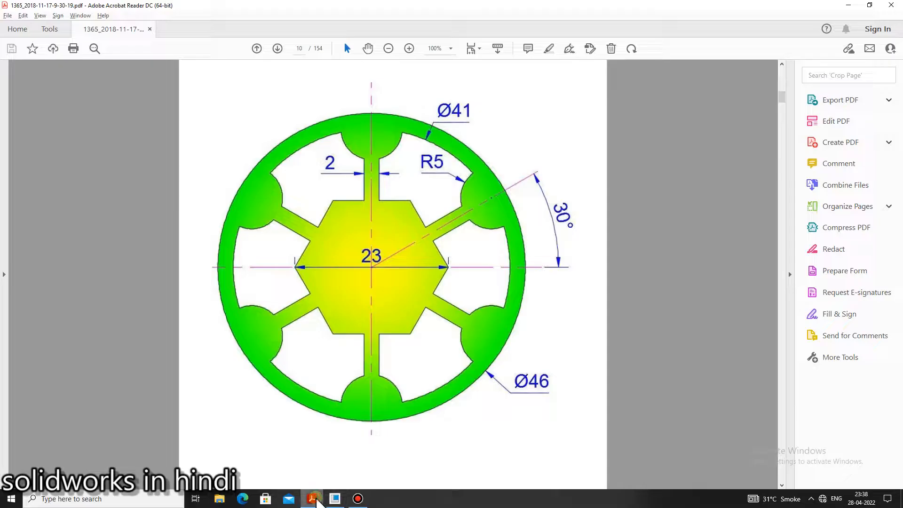
pyautogui.click(314, 499)
pyautogui.click(314, 499)
pyautogui.click(315, 499)
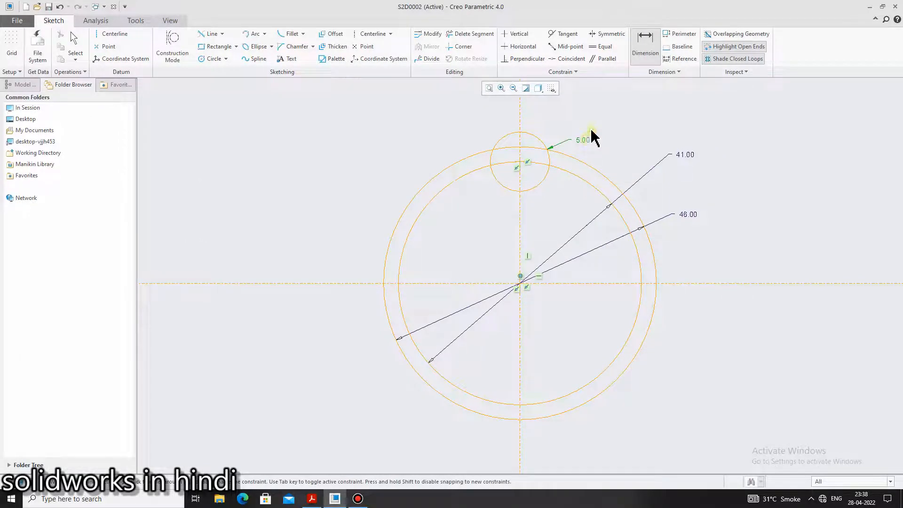
pyautogui.click(648, 47)
pyautogui.doubleClick(542, 144)
pyautogui.middleClick(557, 131)
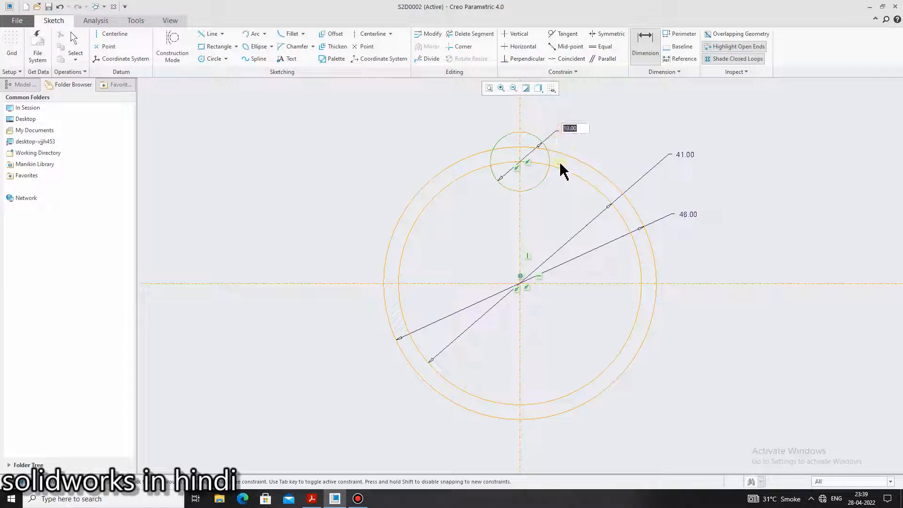
pyautogui.press('Return')
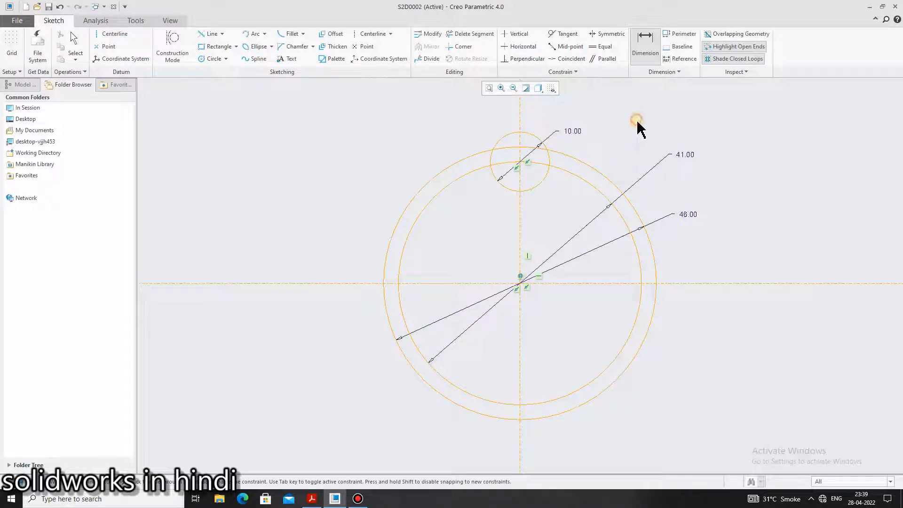
# Switch between the reference PDF and the Creo sketch to examine the wheel's spokes, hexagon hub and dimensions
pyautogui.click(313, 501)
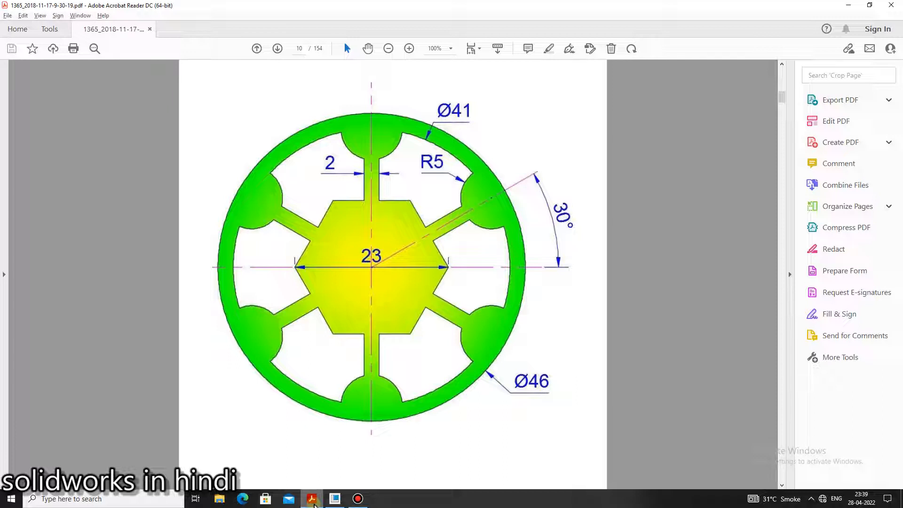
pyautogui.click(313, 501)
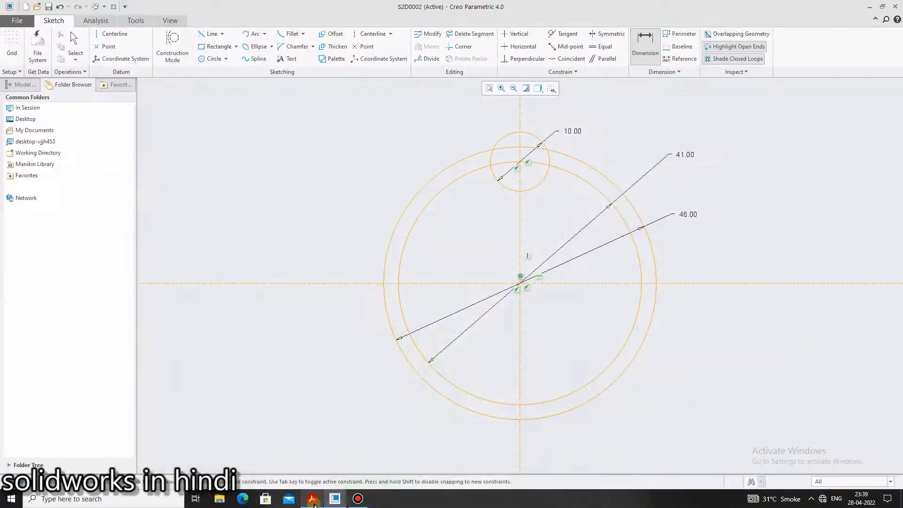
pyautogui.click(314, 502)
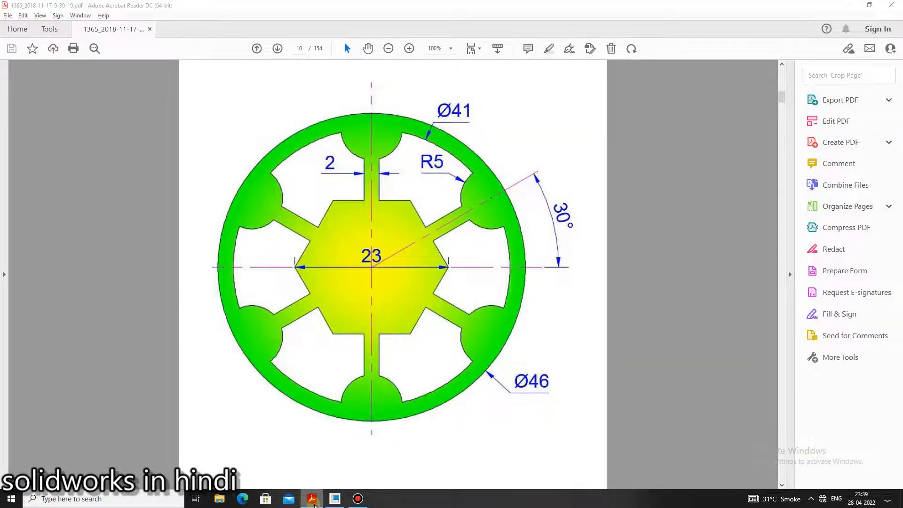
pyautogui.click(313, 501)
pyautogui.click(313, 501)
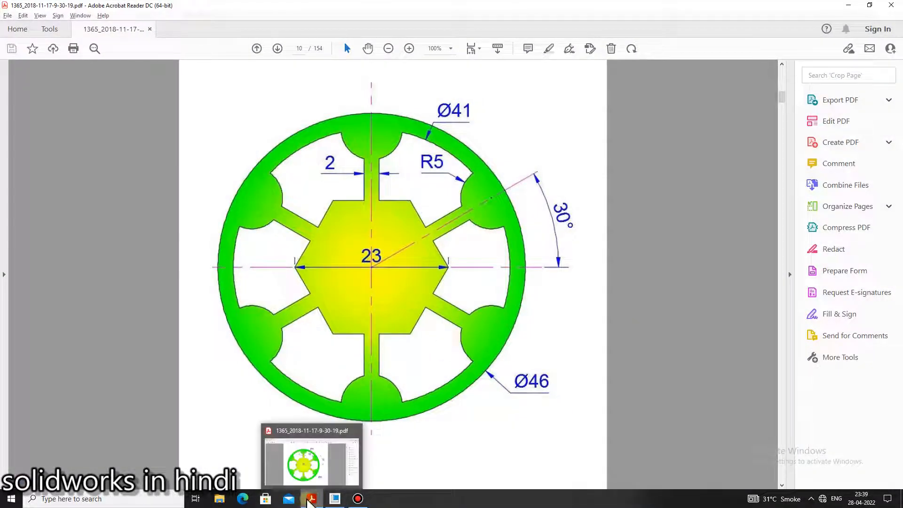
pyautogui.click(309, 500)
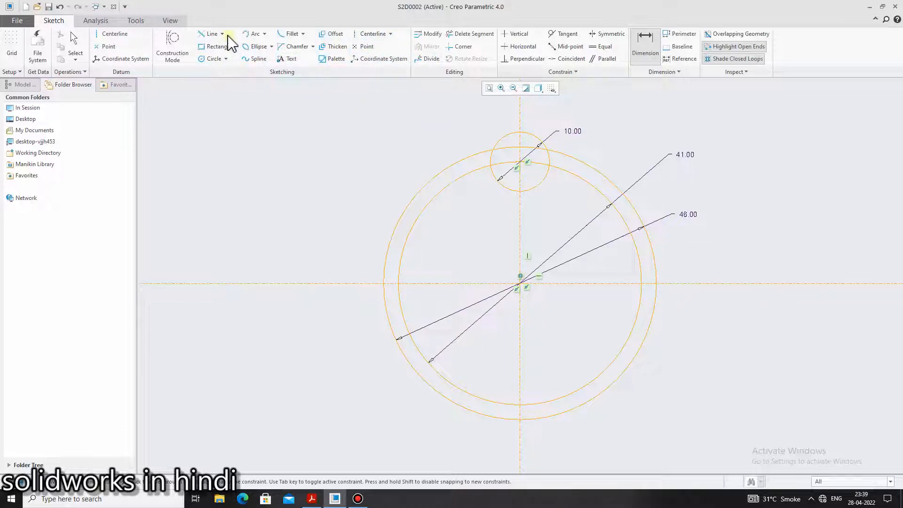
pyautogui.click(235, 46)
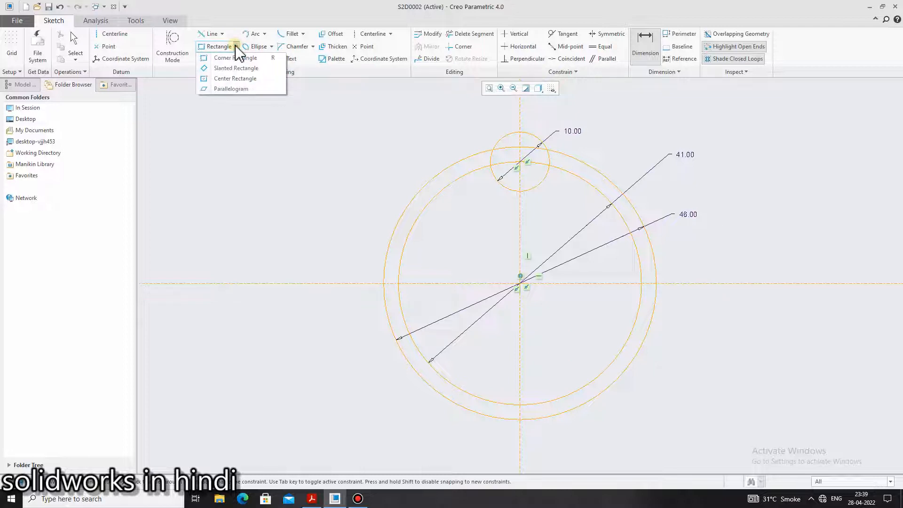
pyautogui.click(228, 58)
pyautogui.click(228, 59)
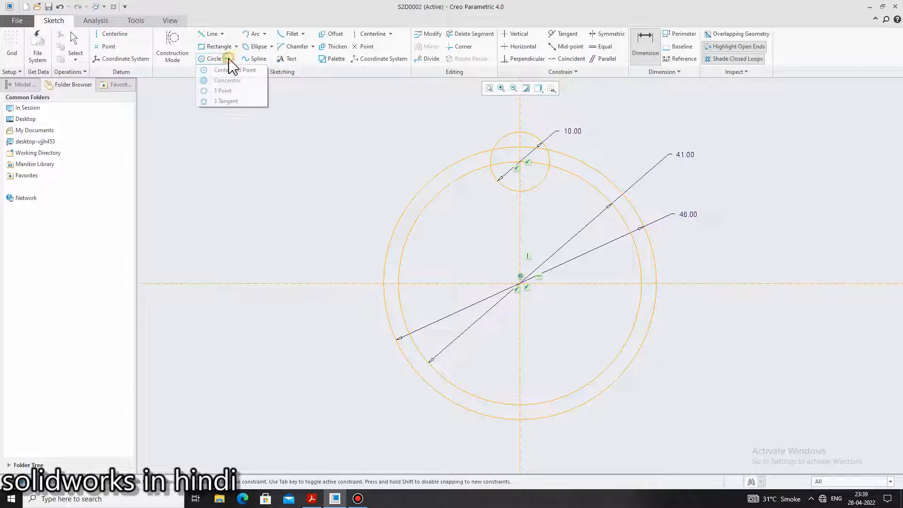
pyautogui.click(228, 59)
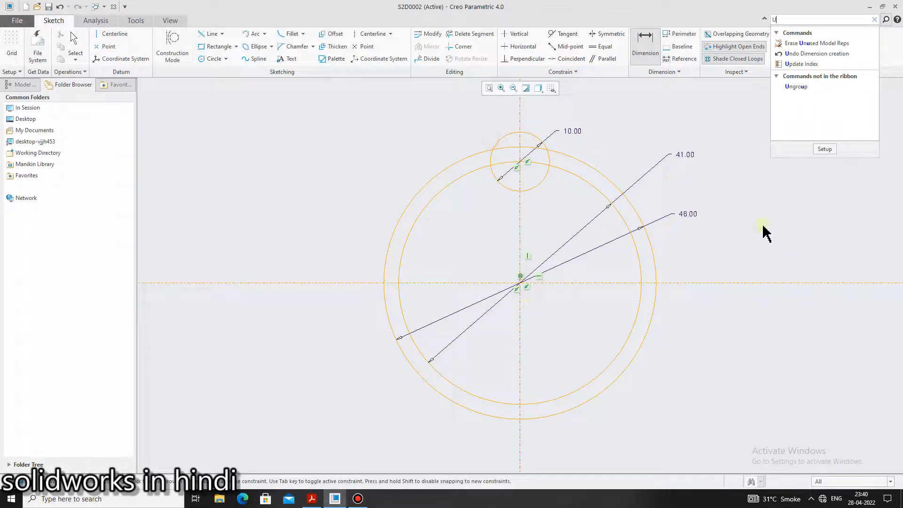
pyautogui.click(815, 52)
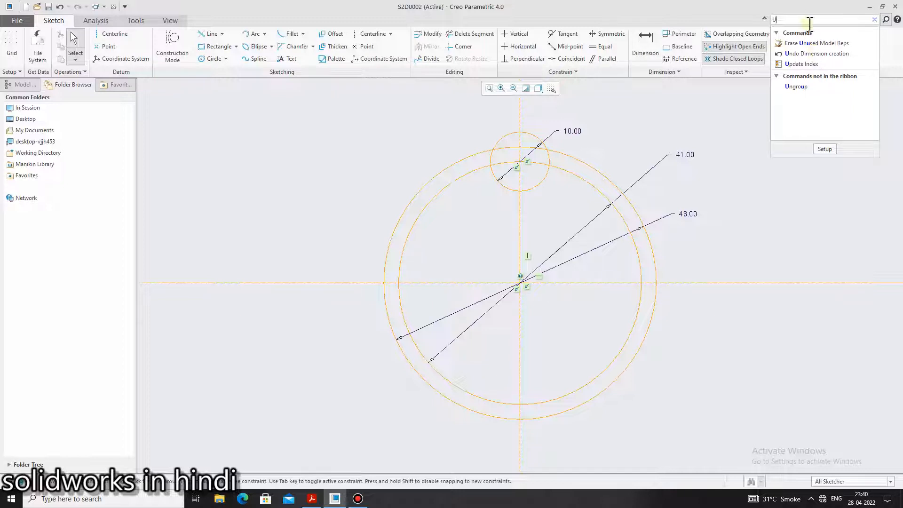
pyautogui.click(874, 20)
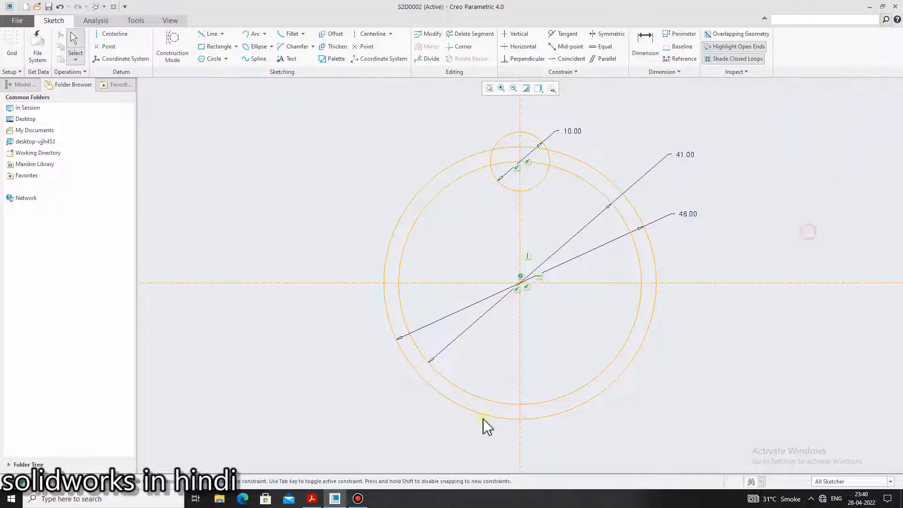
pyautogui.click(359, 501)
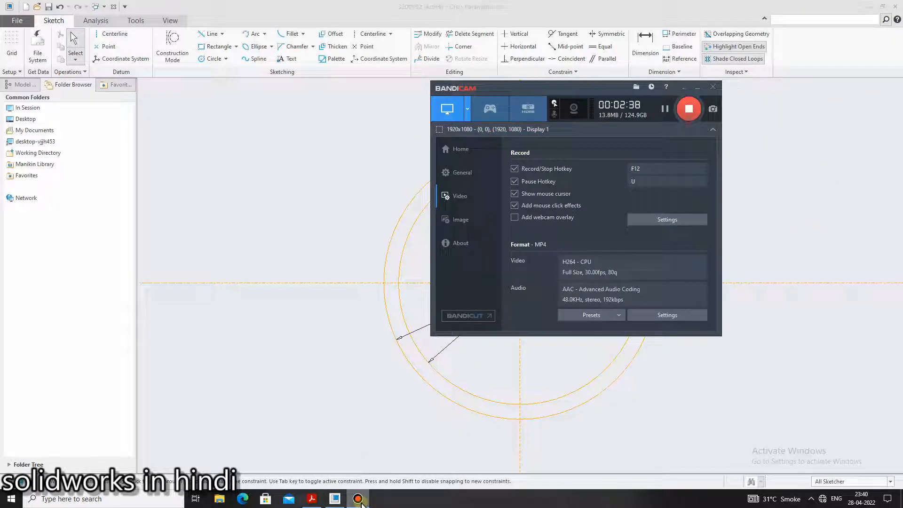
pyautogui.click(358, 501)
# Check the hexagon's width in the reference PDF, then draw a horizontal line through the wheel's center along the horizontal centerline
pyautogui.click(314, 502)
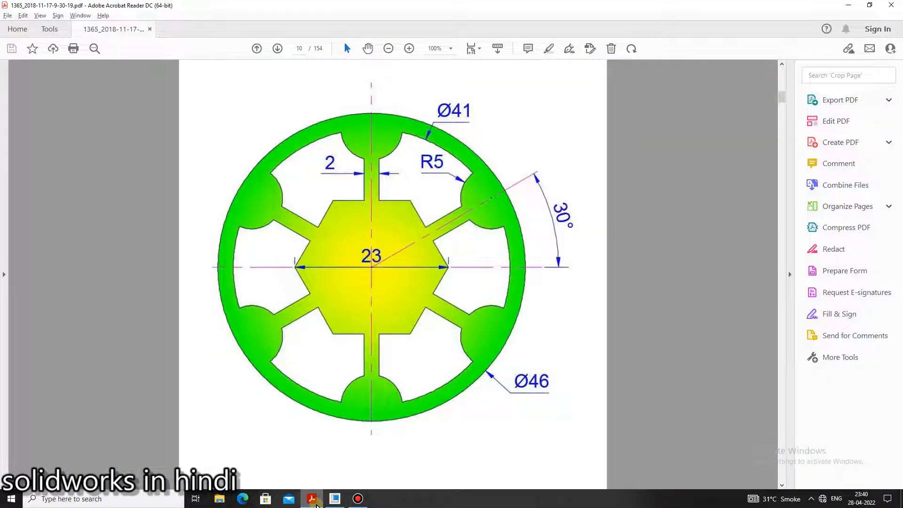
pyautogui.click(317, 506)
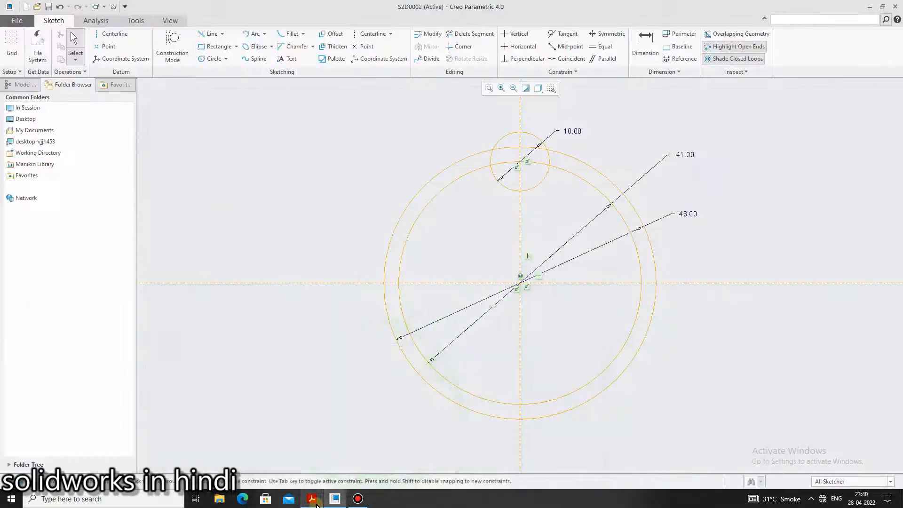
pyautogui.click(316, 505)
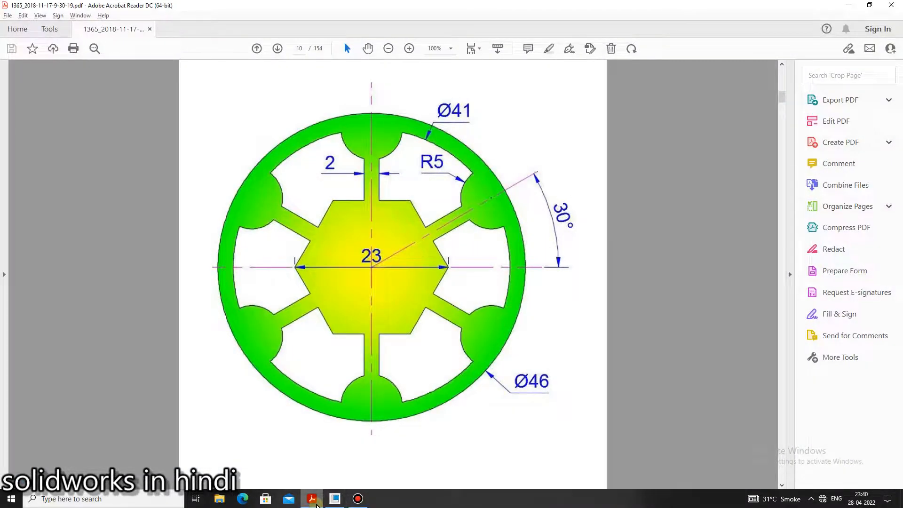
pyautogui.click(316, 506)
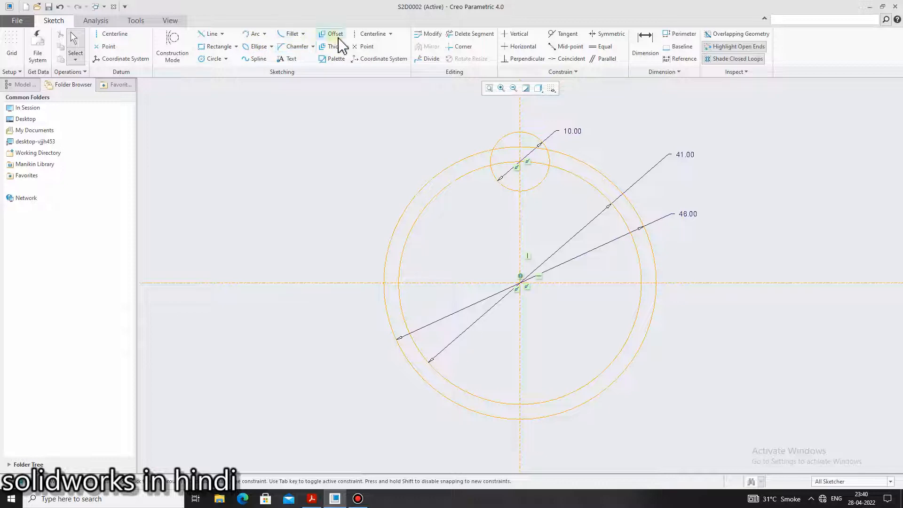
pyautogui.click(222, 34)
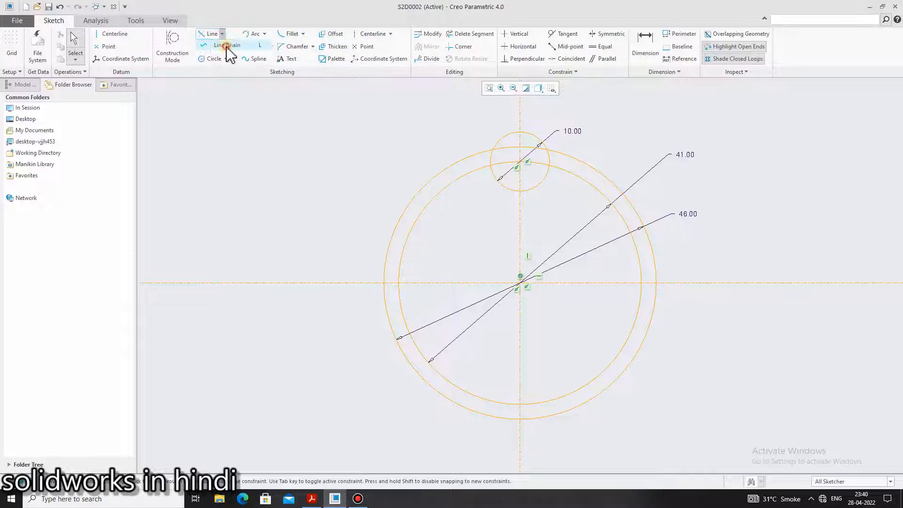
pyautogui.click(227, 46)
pyautogui.click(470, 282)
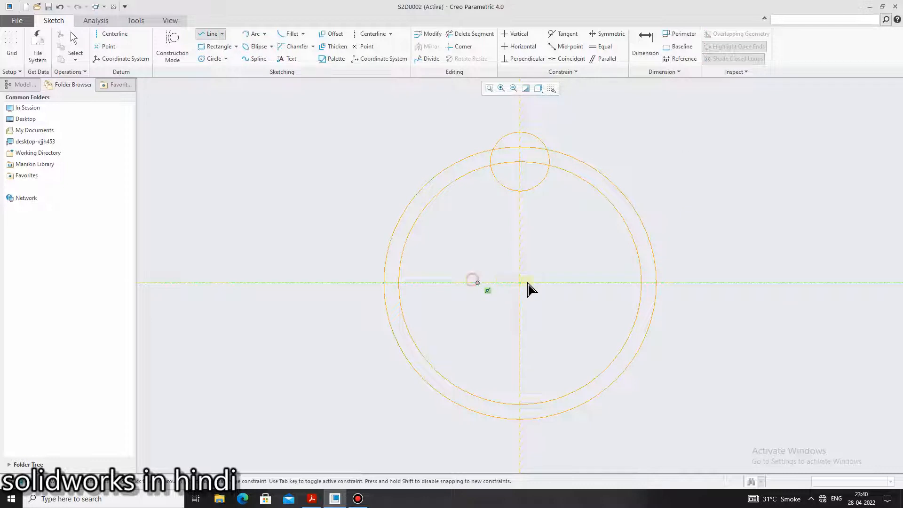
pyautogui.middleClick(563, 244)
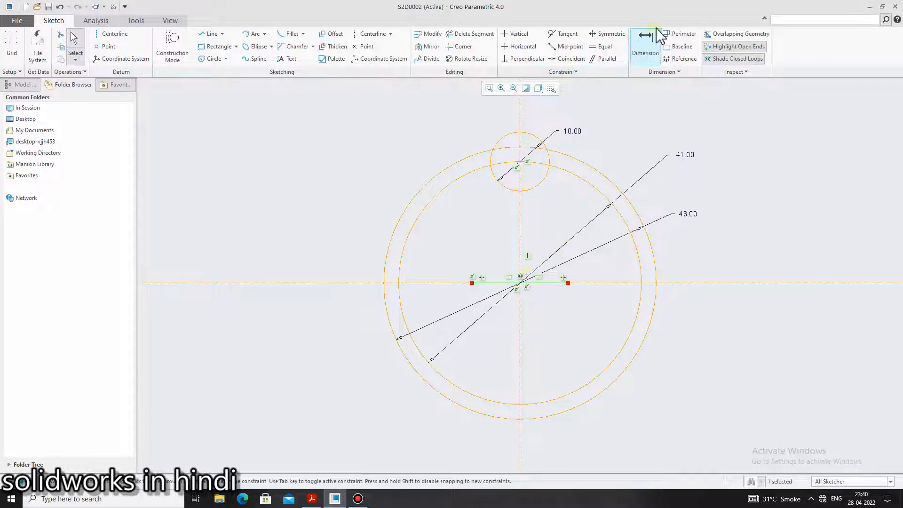
# Dimension the length of the horizontal line through the center and set it to 23
pyautogui.click(649, 41)
pyautogui.click(499, 283)
pyautogui.middleClick(549, 321)
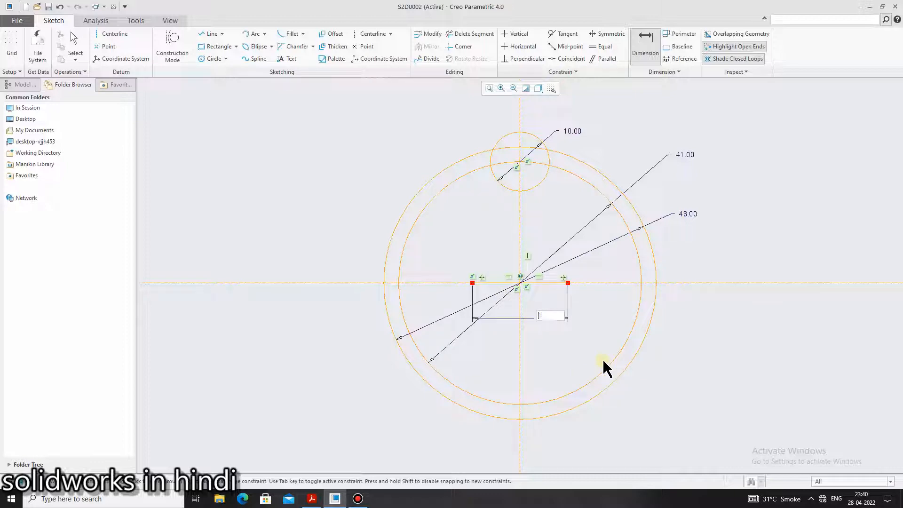
pyautogui.write('23')
pyautogui.middleClick(600, 363)
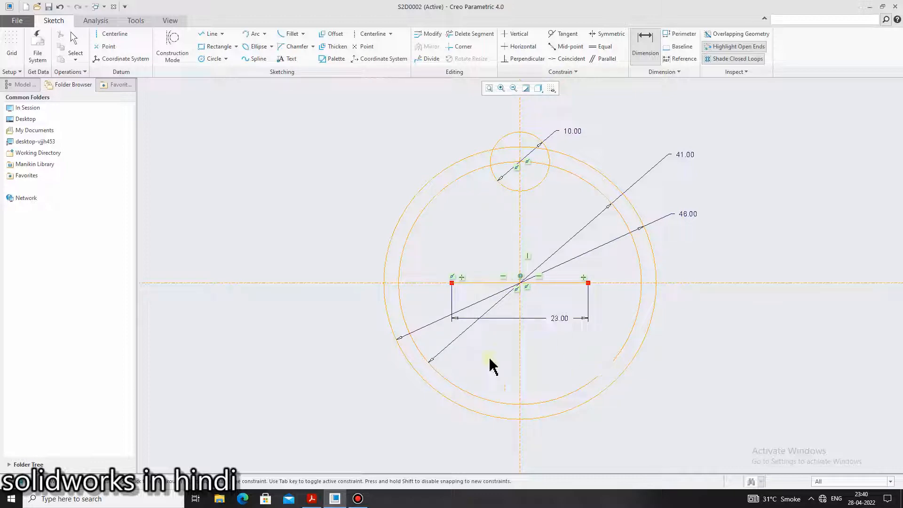
# Compare with the hexagon in the reference PDF, then delete the horizontal line through the wheel's center
pyautogui.click(311, 501)
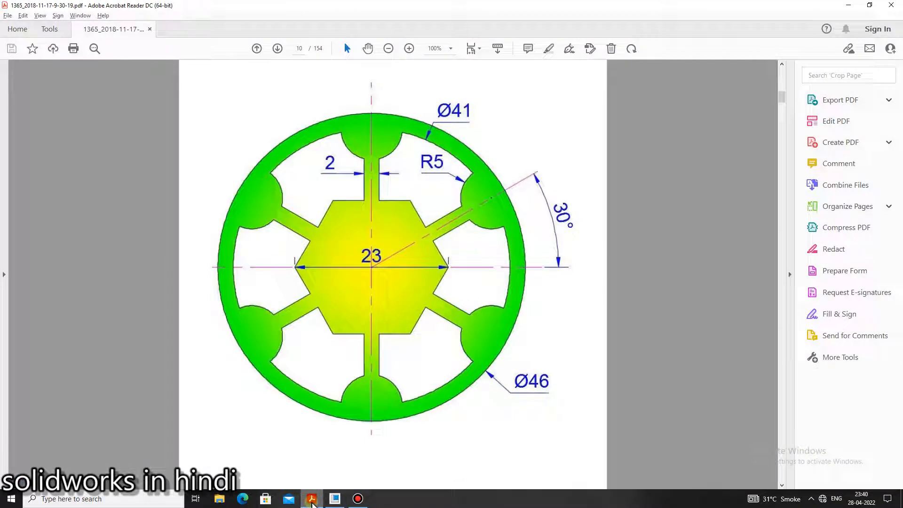
pyautogui.click(312, 501)
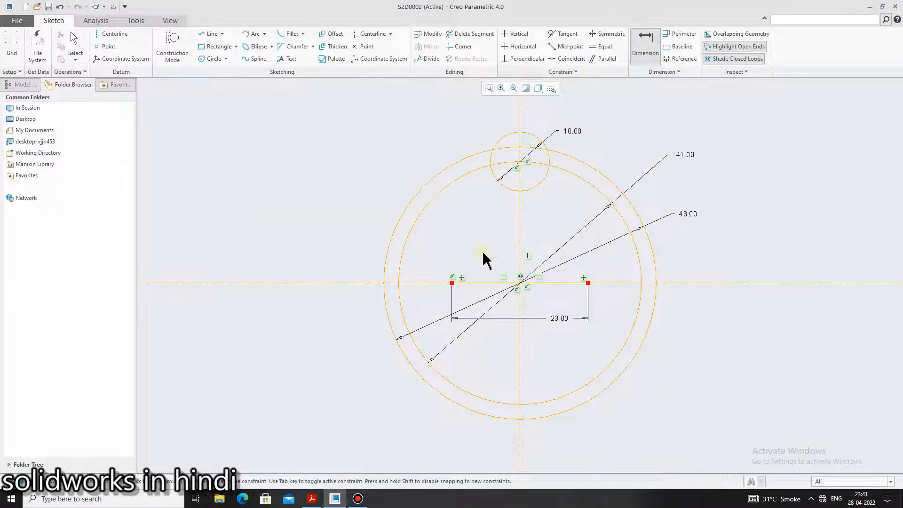
pyautogui.middleClick(494, 289)
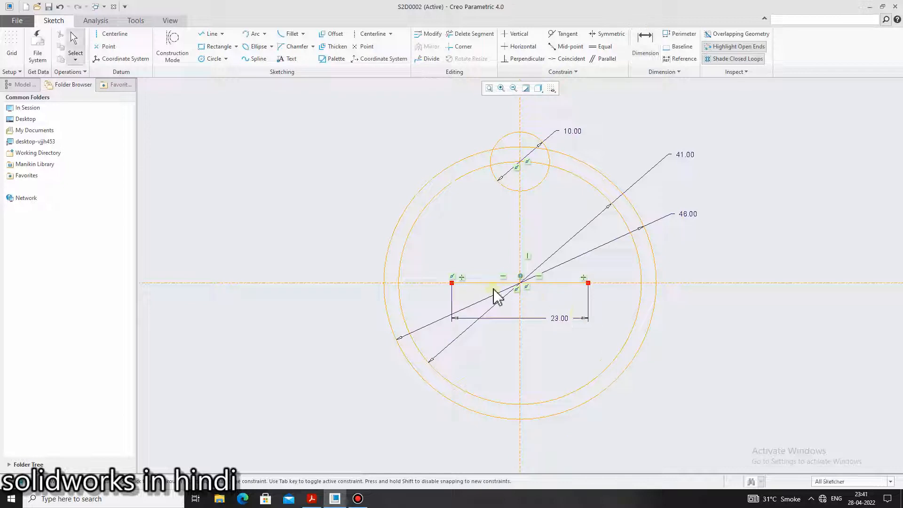
pyautogui.click(491, 283)
pyautogui.press('Delete')
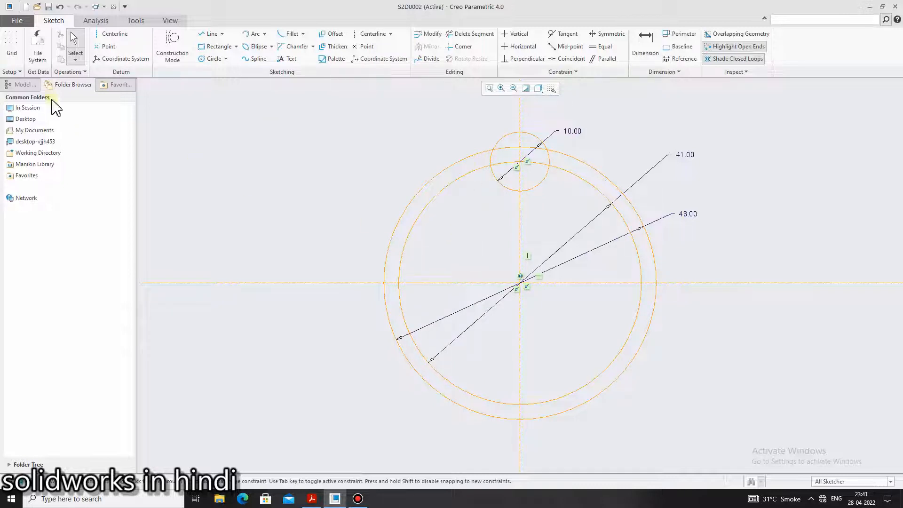
pyautogui.click(235, 47)
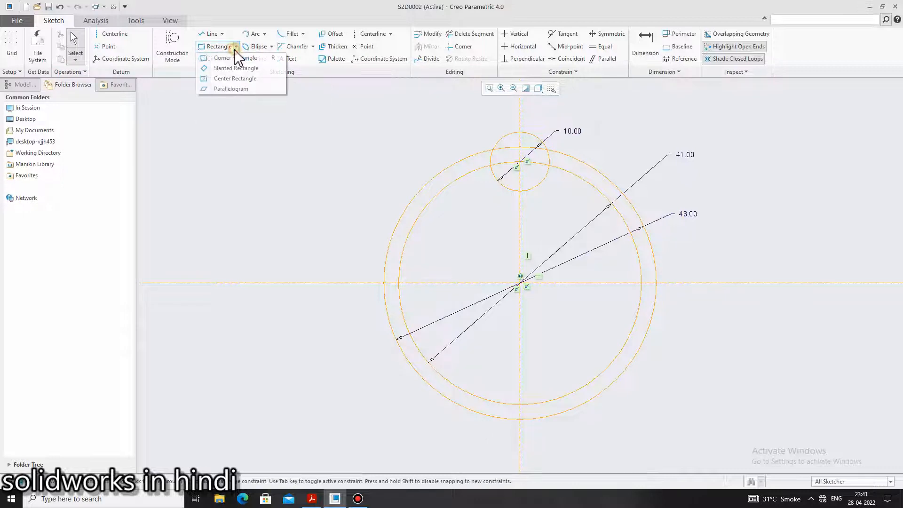
pyautogui.click(277, 154)
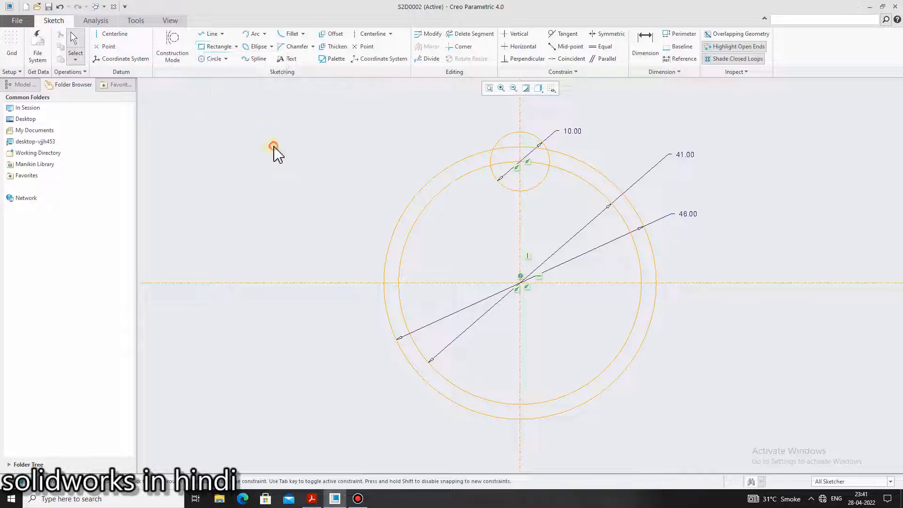
pyautogui.click(226, 59)
pyautogui.click(342, 193)
pyautogui.click(265, 35)
pyautogui.click(322, 196)
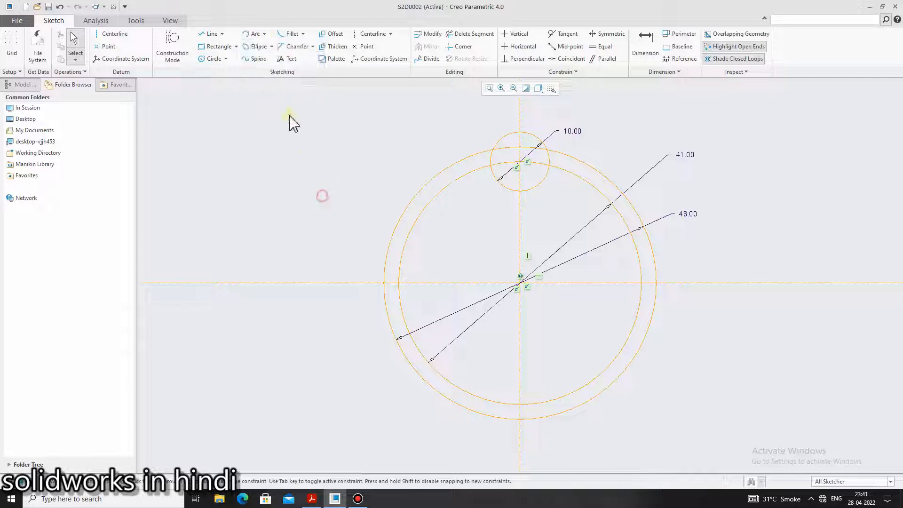
pyautogui.click(271, 46)
pyautogui.click(313, 144)
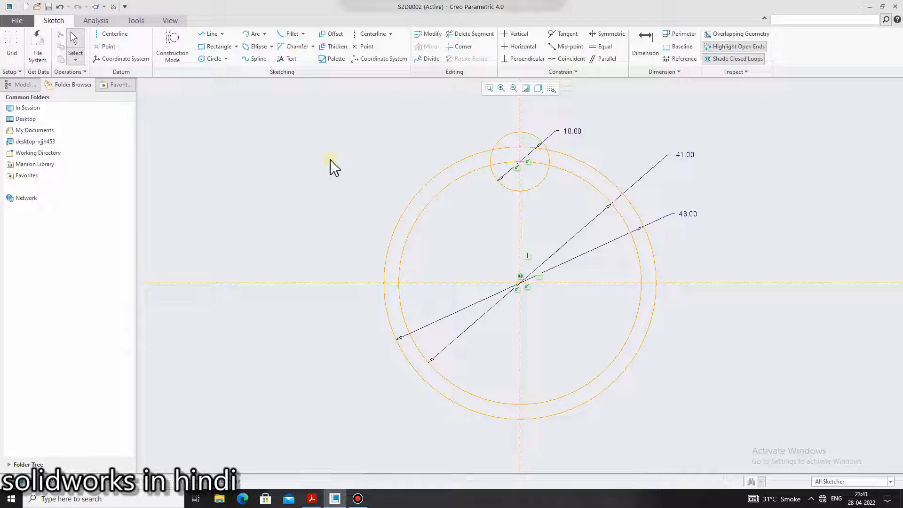
# Recheck the reference PDF, then draw a circle centered on the centerline intersection, inside the 41 circle
pyautogui.click(312, 498)
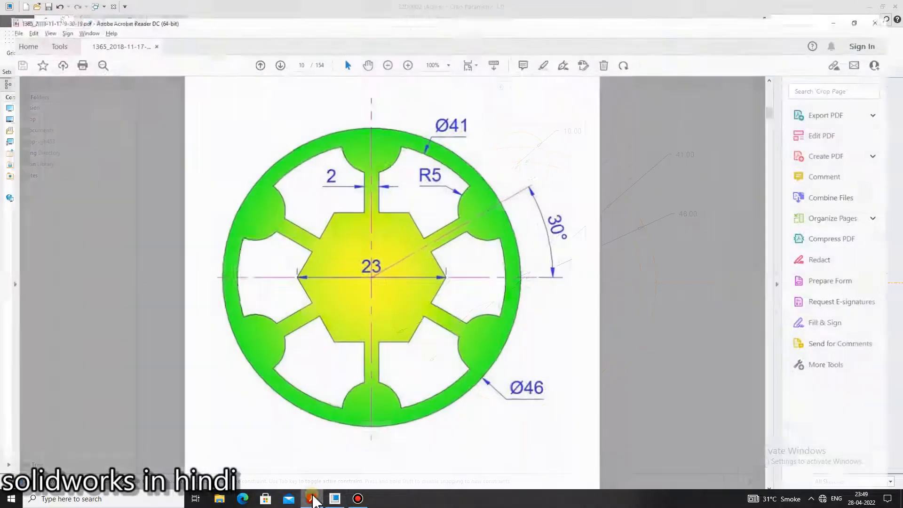
pyautogui.click(312, 499)
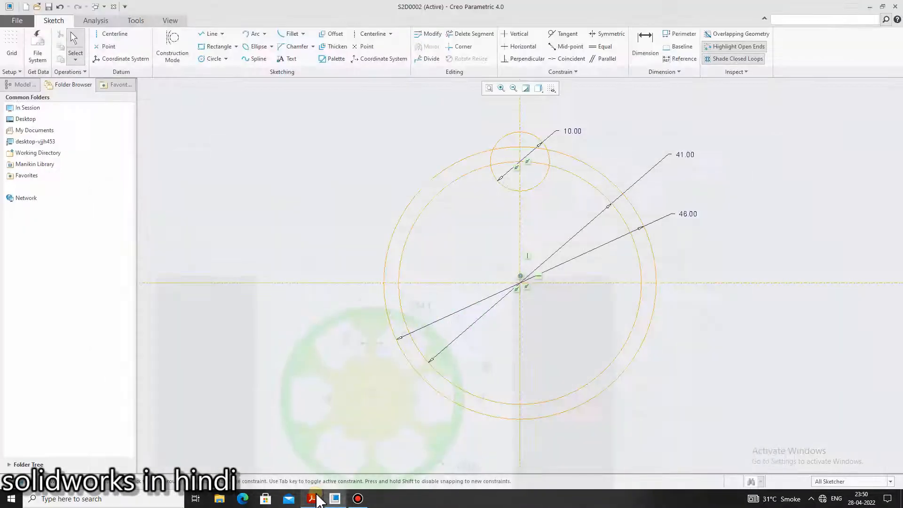
pyautogui.click(213, 59)
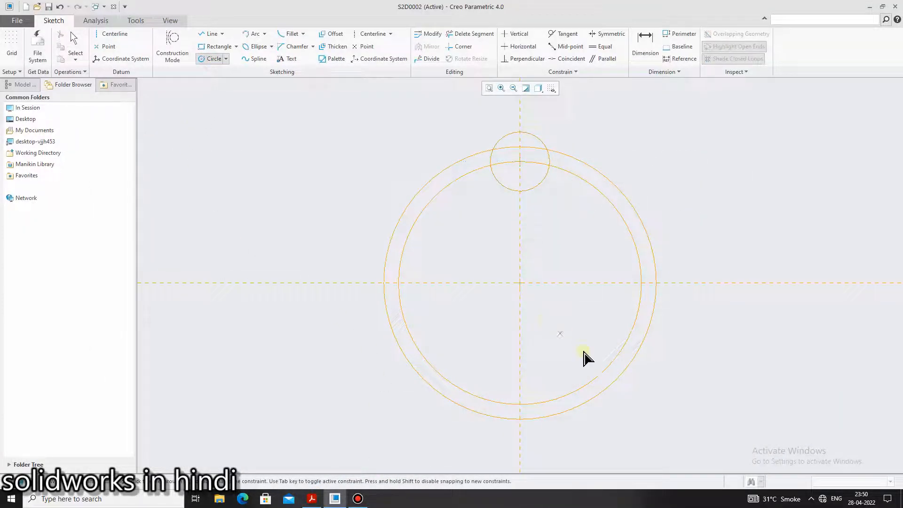
pyautogui.click(519, 282)
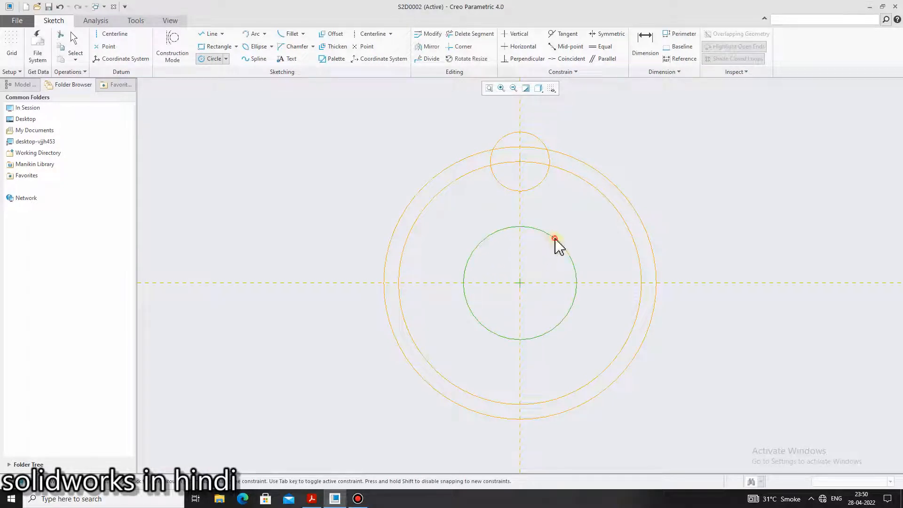
pyautogui.click(558, 244)
pyautogui.middleClick(570, 231)
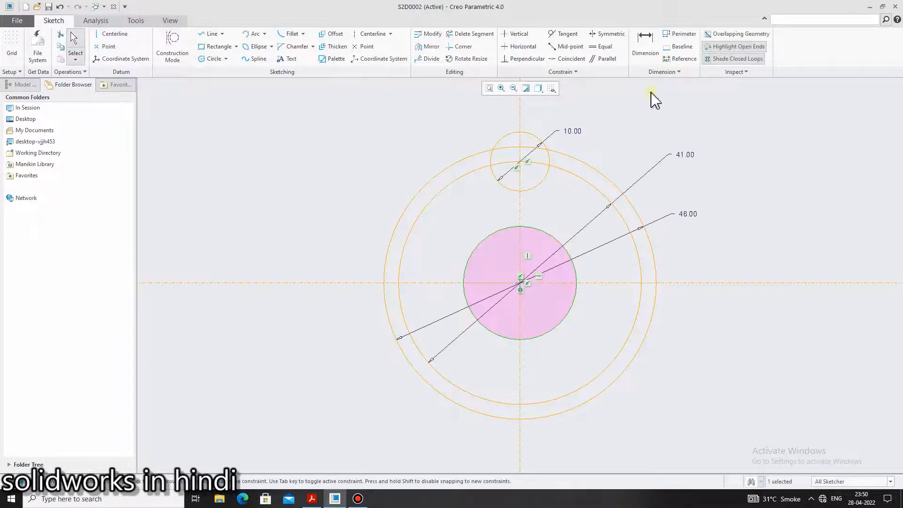
# Dimension the new central circle by its radius and set it to 23
pyautogui.click(645, 44)
pyautogui.click(513, 239)
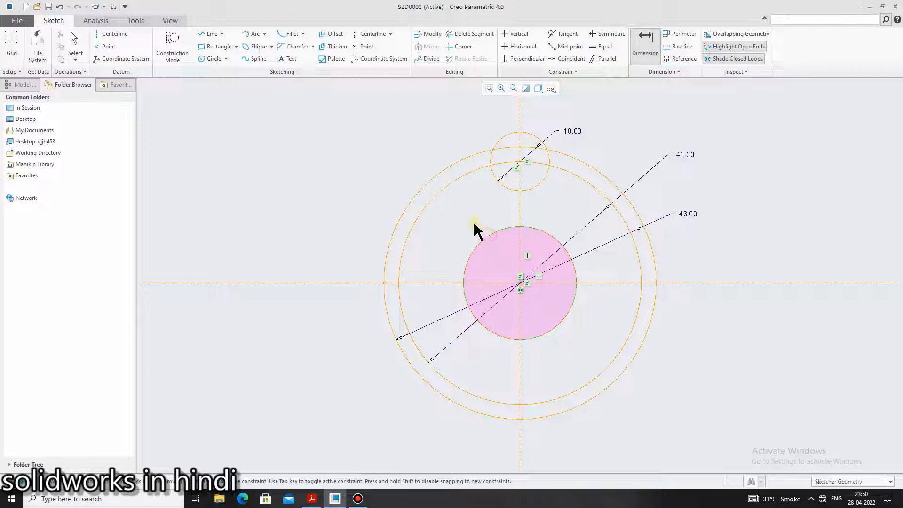
pyautogui.middleClick(459, 220)
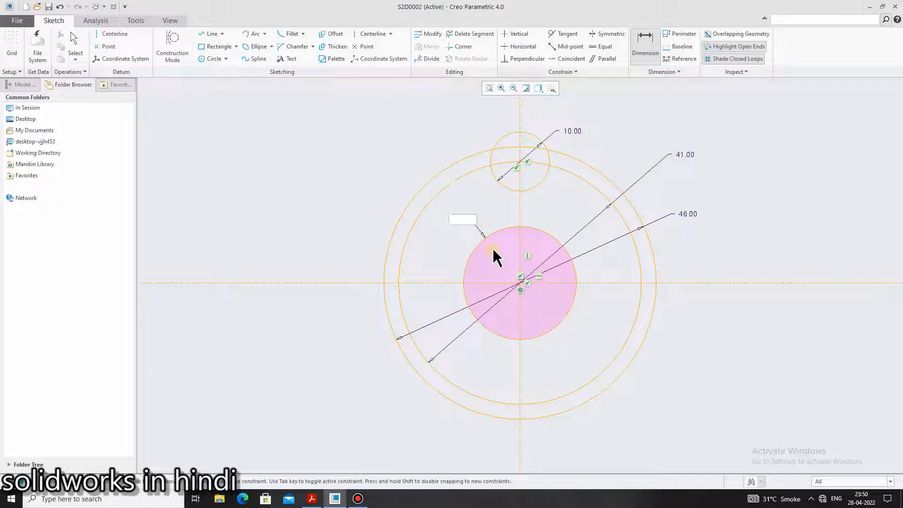
pyautogui.write('23')
pyautogui.press('Return')
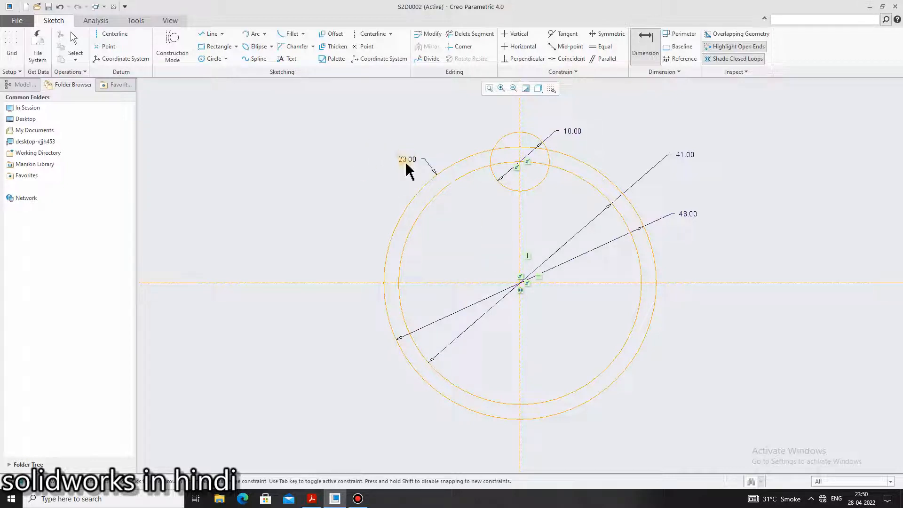
# Undo the last value change on the central circle and delete its radius dimension
pyautogui.hotkey('ctrl', 'z')
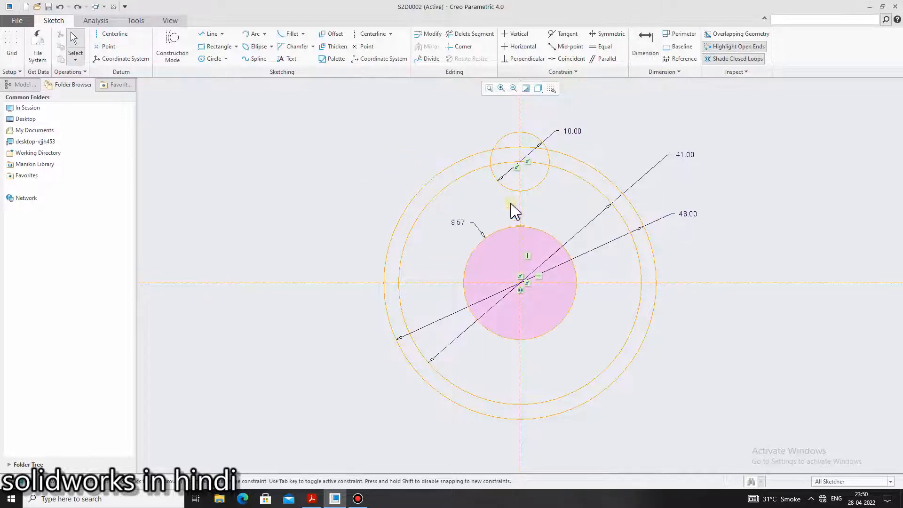
pyautogui.click(464, 221)
pyautogui.press('Delete')
pyautogui.click(632, 51)
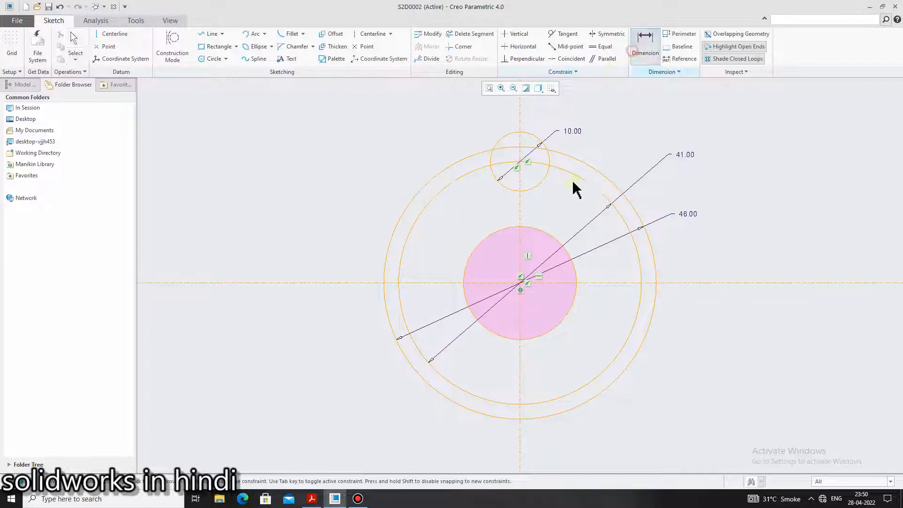
pyautogui.click(496, 231)
pyautogui.middleClick(453, 217)
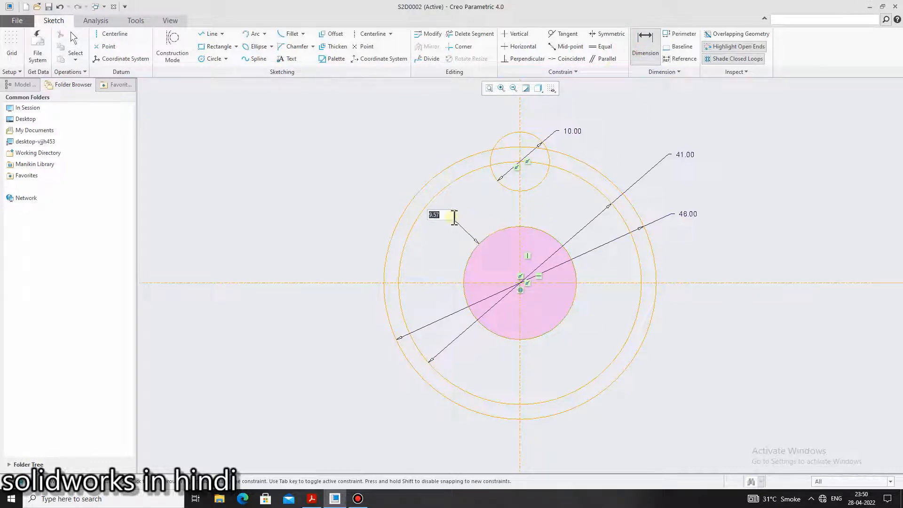
pyautogui.middleClick(479, 246)
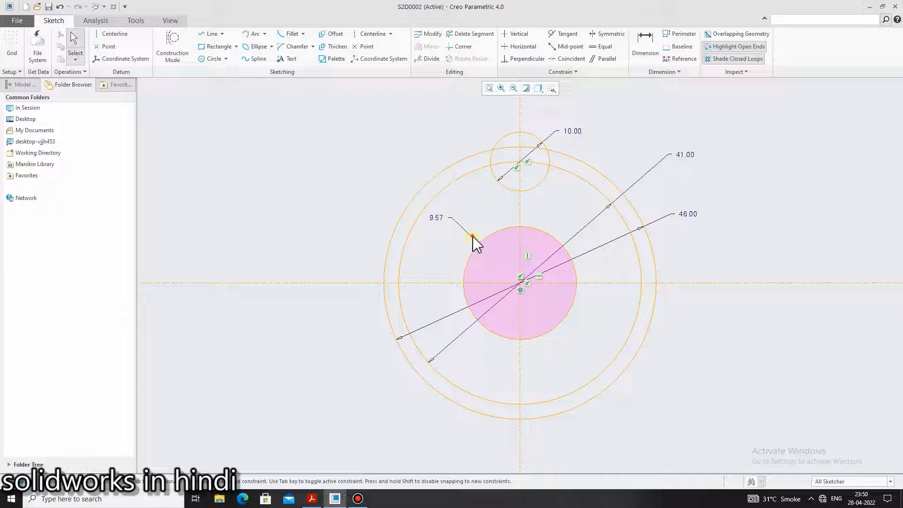
pyautogui.click(440, 215)
pyautogui.press('Delete')
# Dimension the central circle by its diameter and set it to 23
pyautogui.click(645, 47)
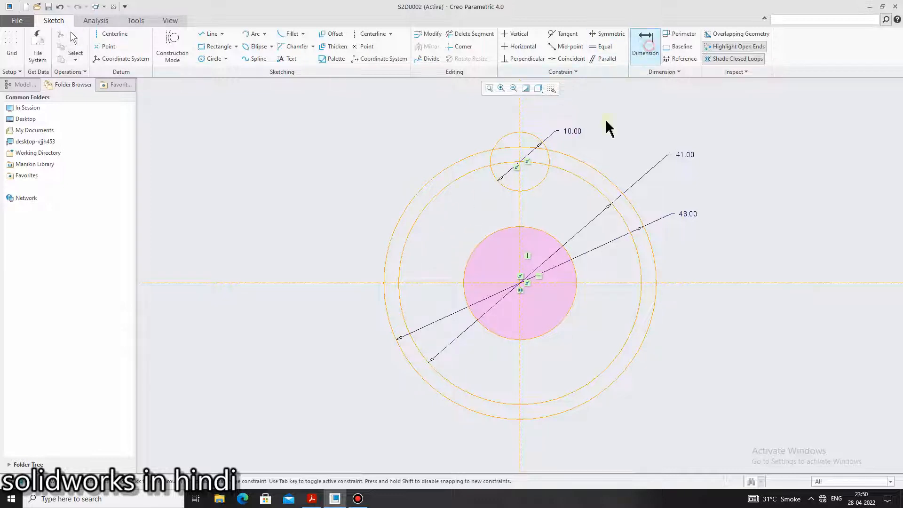
pyautogui.doubleClick(491, 236)
pyautogui.middleClick(489, 235)
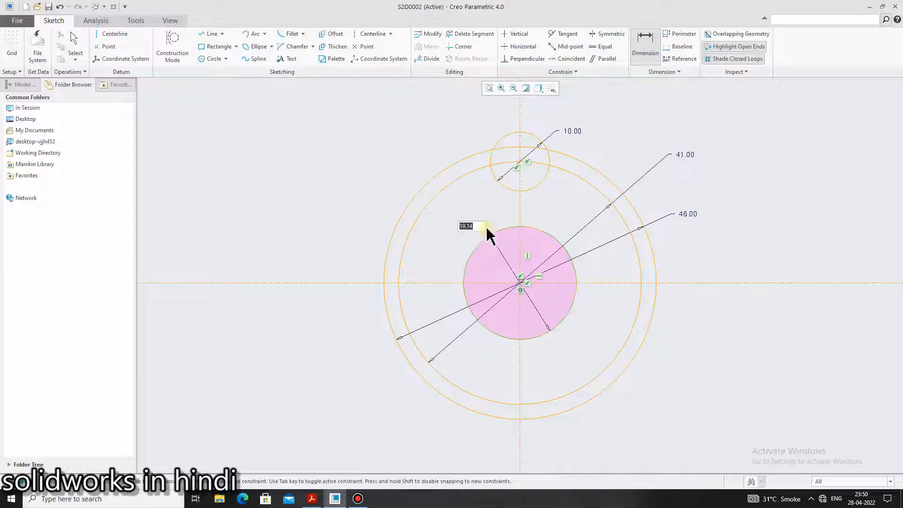
pyautogui.scroll(1, 491, 238)
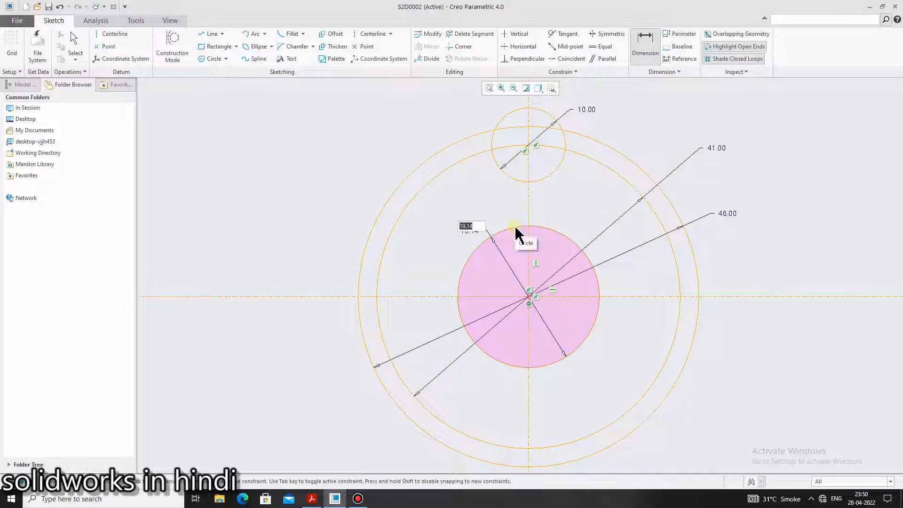
pyautogui.write('23')
pyautogui.middleClick(514, 228)
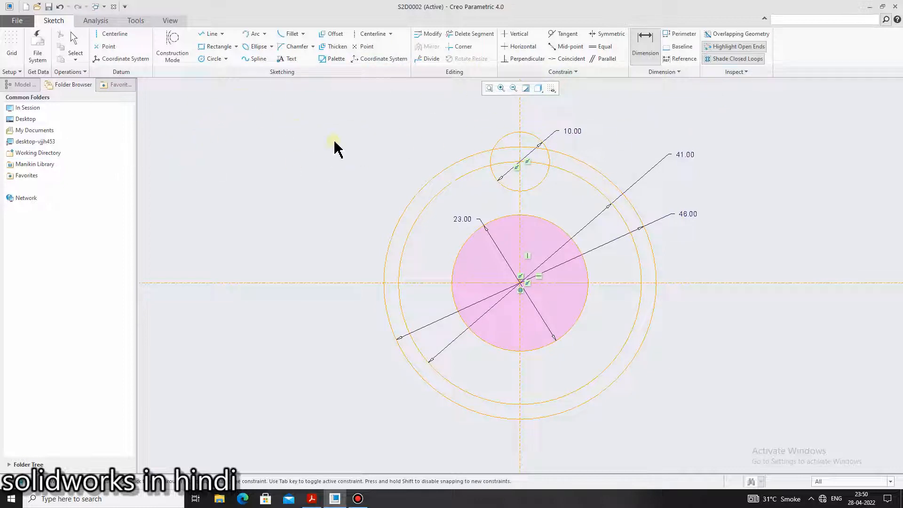
# Draw two circles through the wheel's center, centered on the two points where the 23 circle crosses the horizontal centerline
pyautogui.click(211, 59)
pyautogui.click(588, 283)
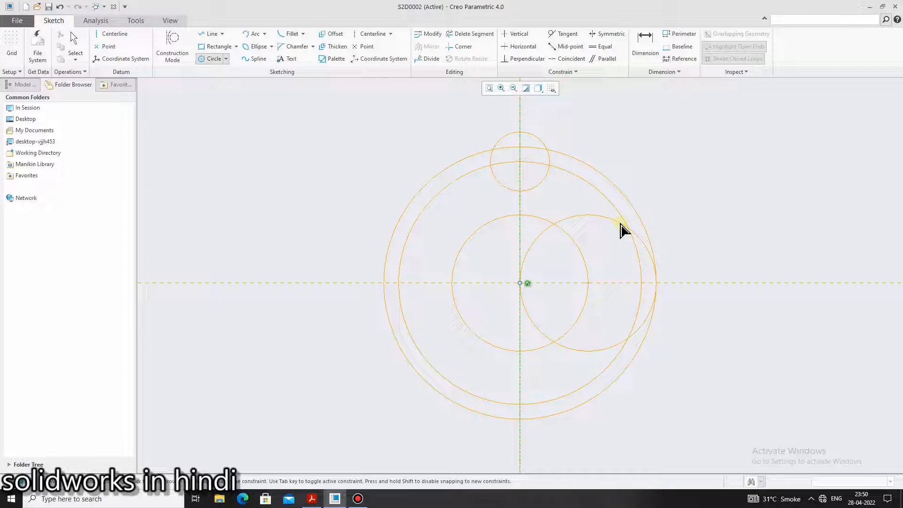
pyautogui.click(622, 230)
pyautogui.middleClick(717, 241)
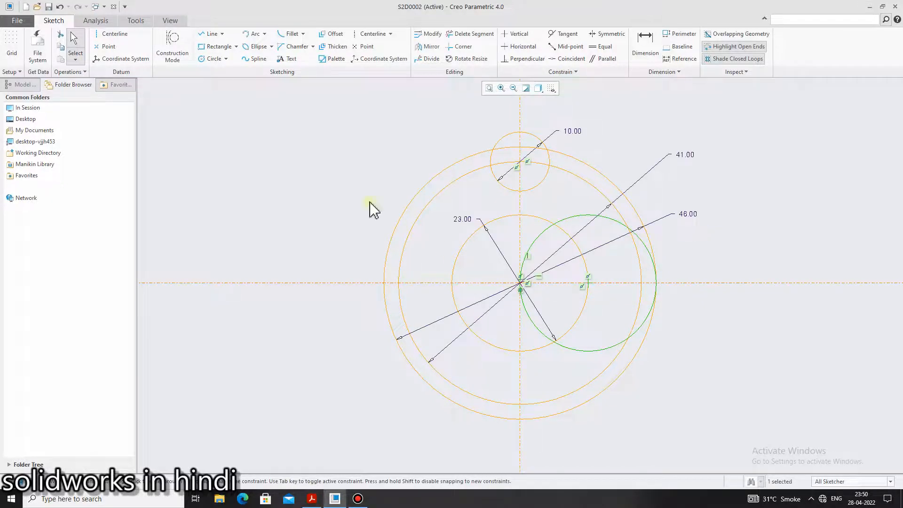
pyautogui.click(211, 59)
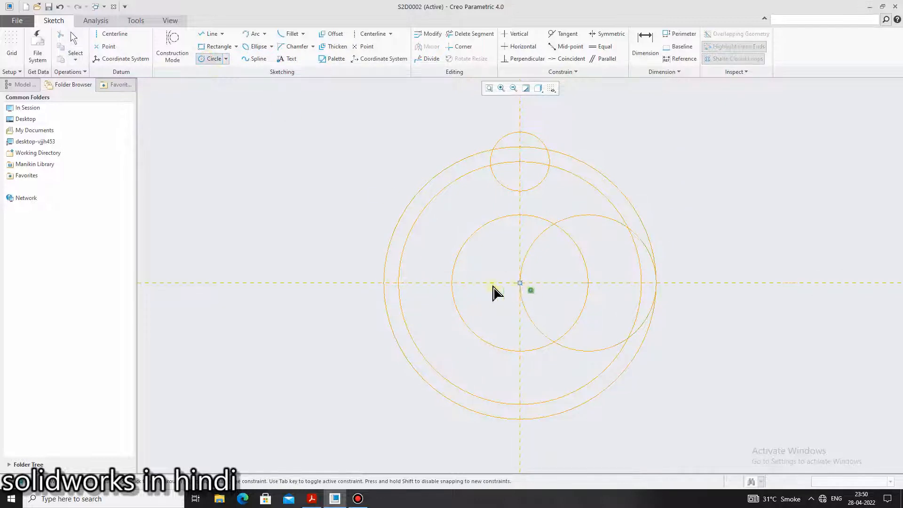
pyautogui.click(452, 282)
pyautogui.click(520, 283)
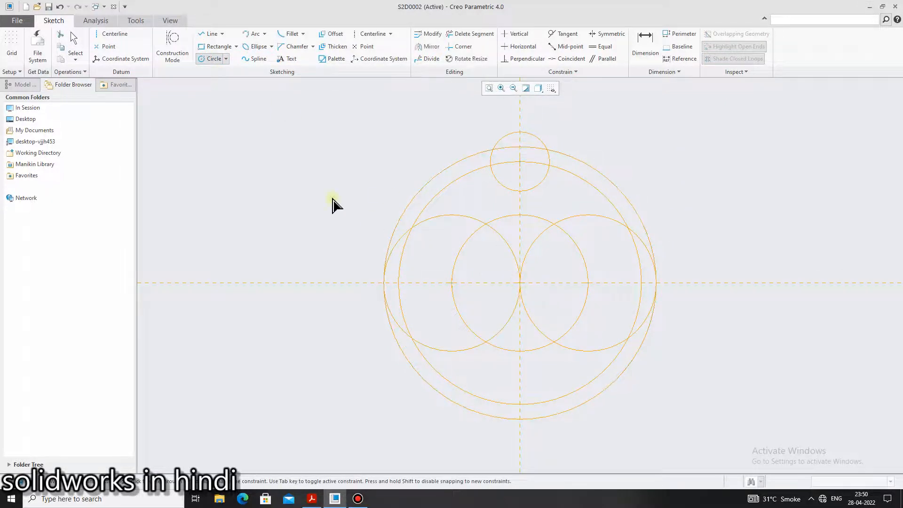
pyautogui.middleClick(332, 204)
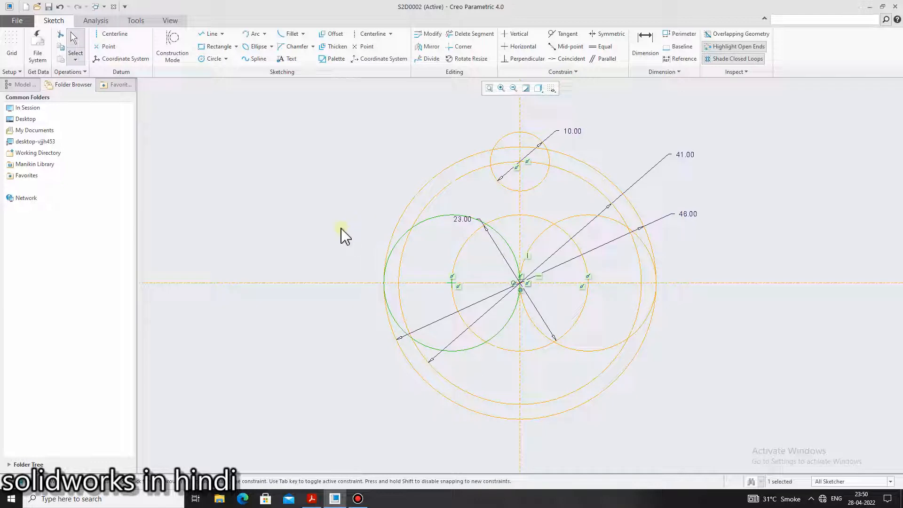
# Draw a closed hexagon of lines through the two side circles' centers and their intersections with the central circle
pyautogui.click(210, 34)
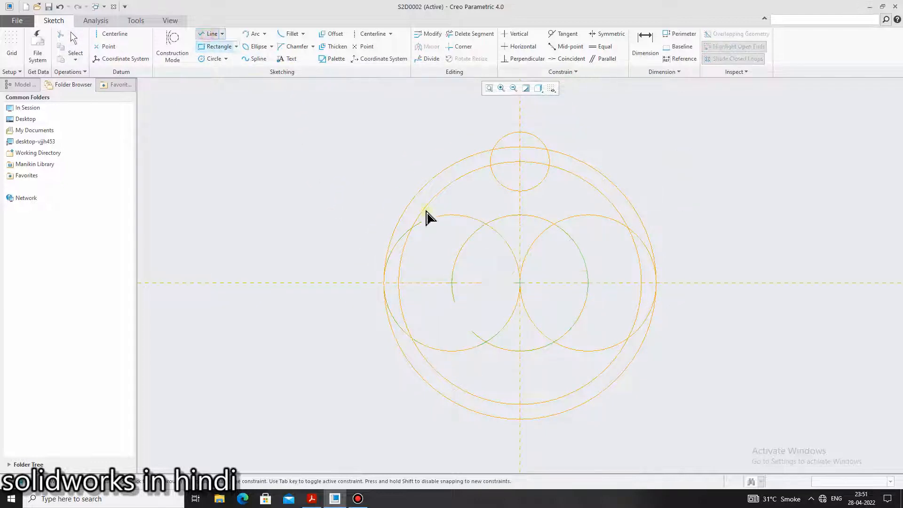
pyautogui.click(453, 284)
pyautogui.click(485, 224)
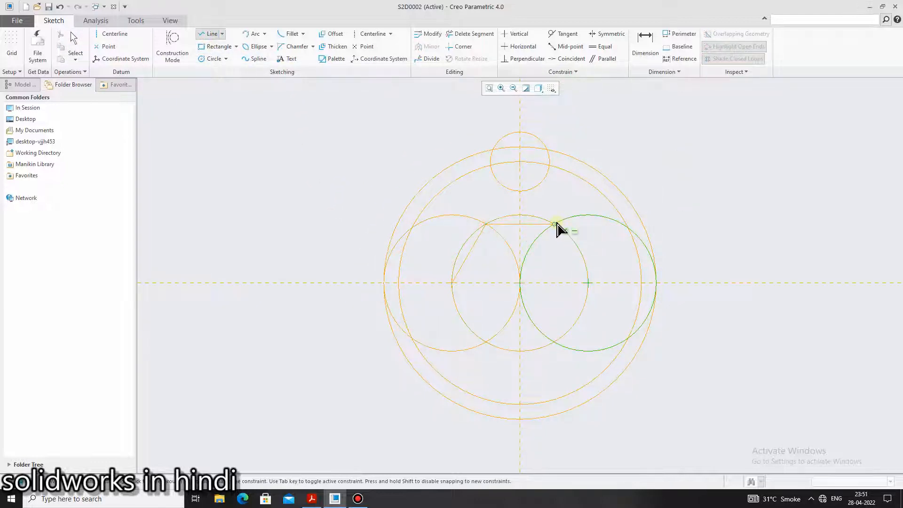
pyautogui.click(555, 224)
pyautogui.click(588, 283)
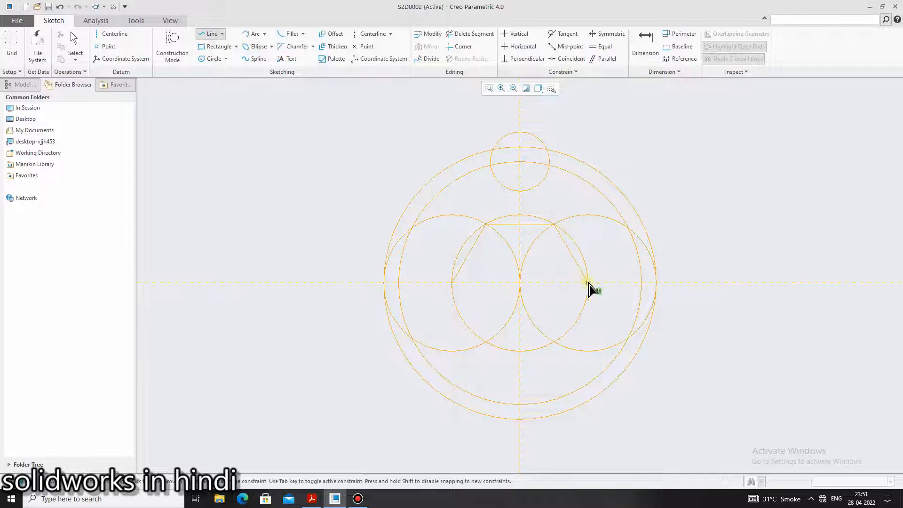
pyautogui.click(555, 341)
pyautogui.click(487, 343)
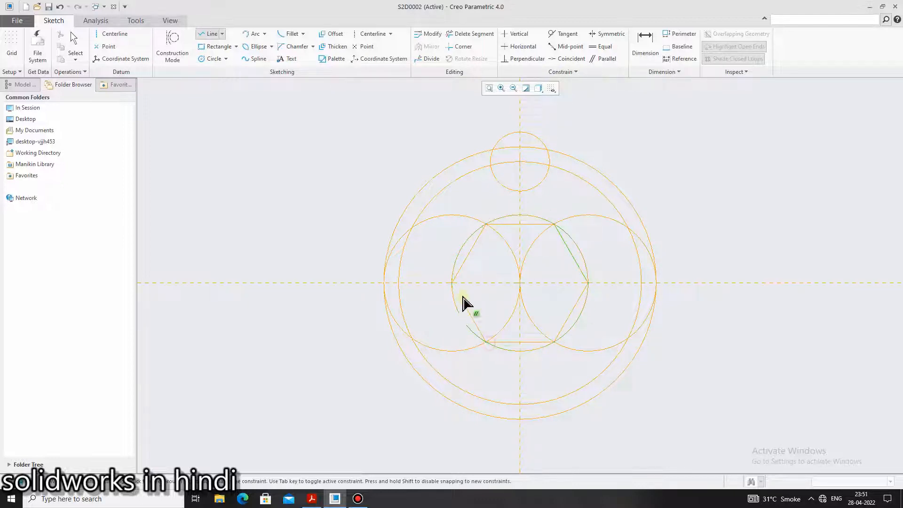
pyautogui.click(452, 283)
pyautogui.middleClick(743, 218)
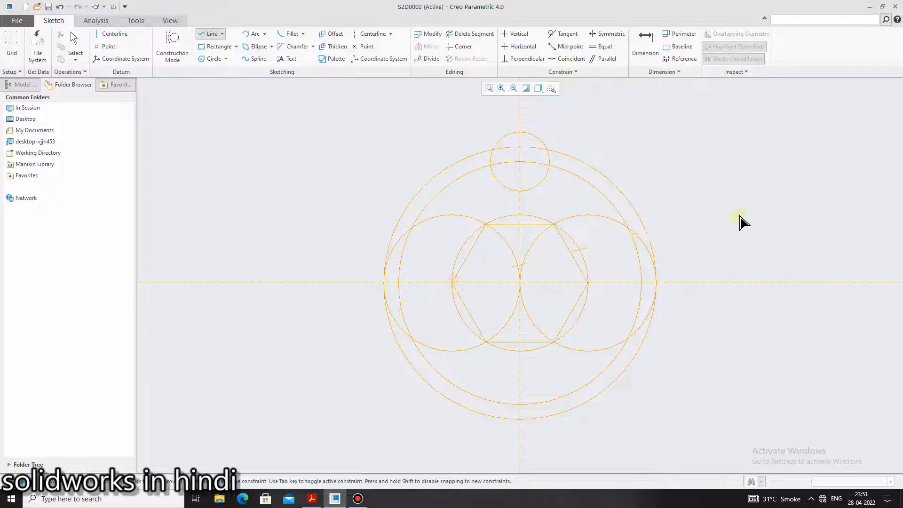
pyautogui.middleClick(747, 220)
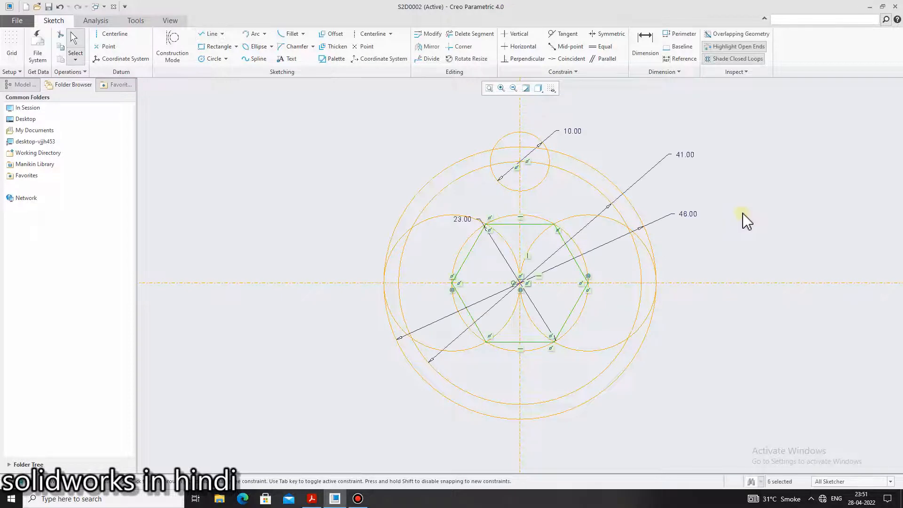
# Delete the two side circles and the 23 circle used to construct the hexagon
pyautogui.click(580, 216)
pyautogui.press('Delete')
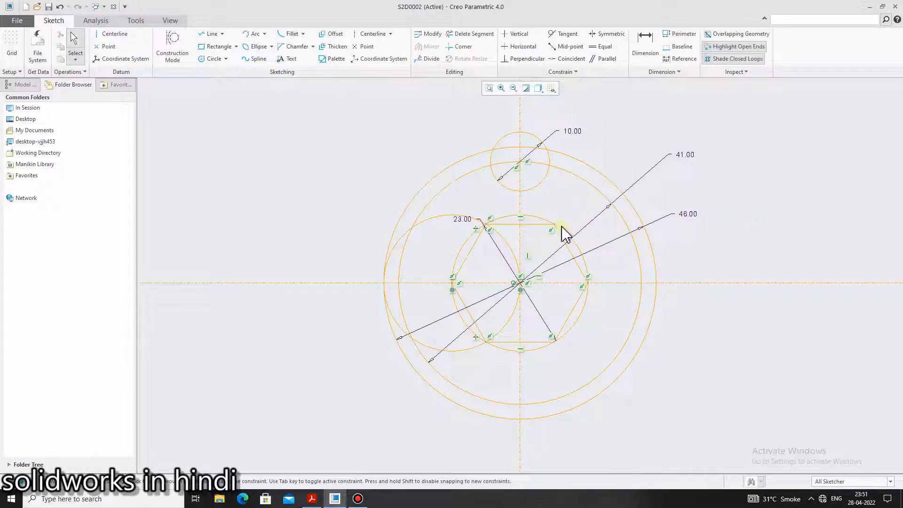
pyautogui.click(562, 232)
pyautogui.press('Delete')
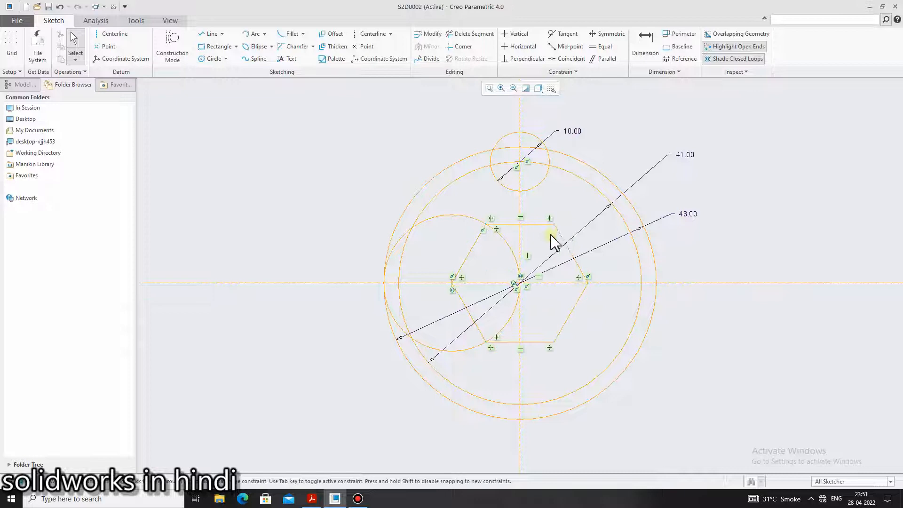
pyautogui.click(469, 218)
pyautogui.press('Delete')
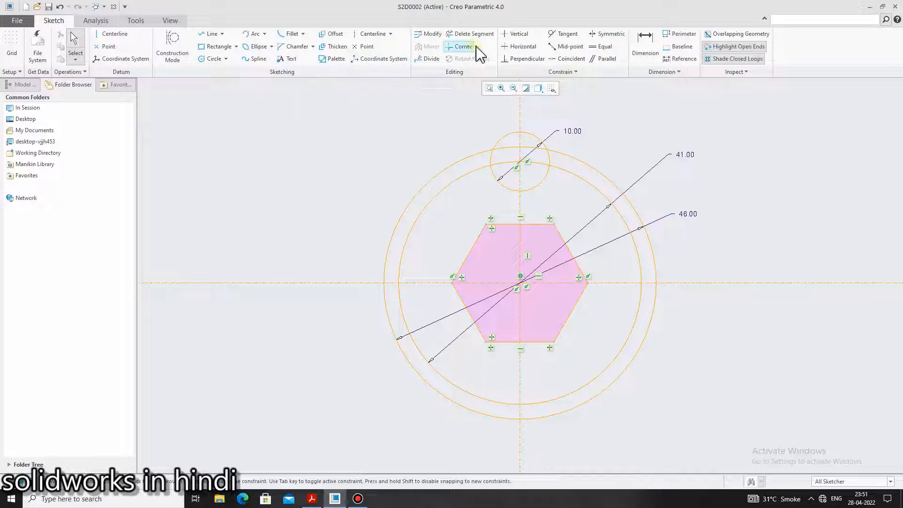
# Dimension the hexagon's width between its two corners on the horizontal centerline as 23
pyautogui.click(641, 53)
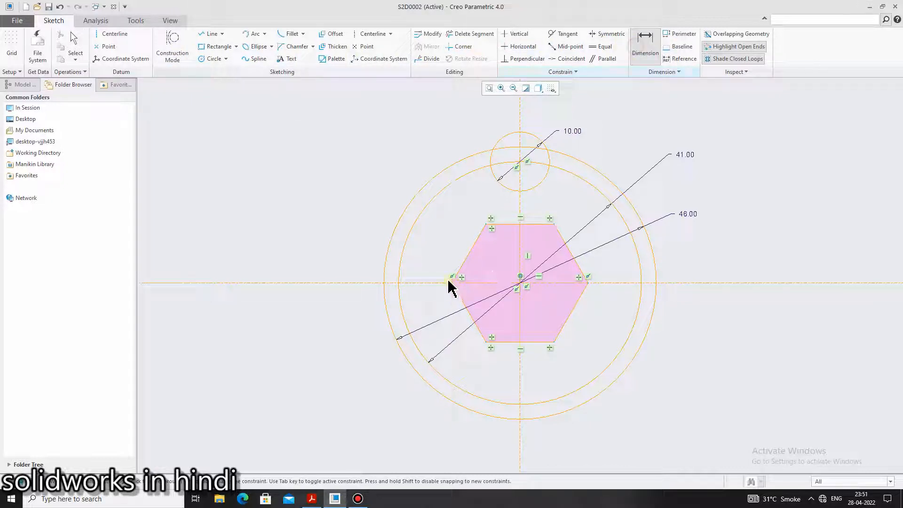
pyautogui.click(587, 283)
pyautogui.middleClick(555, 363)
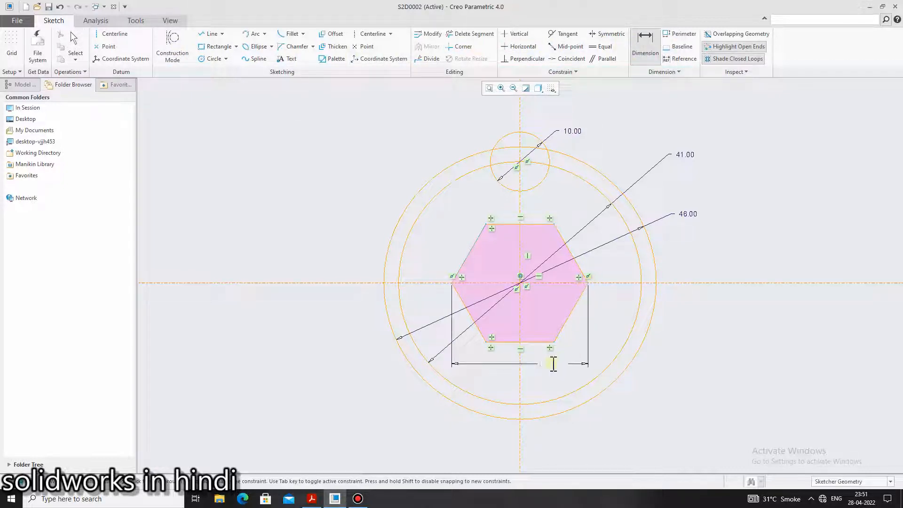
pyautogui.press('Return')
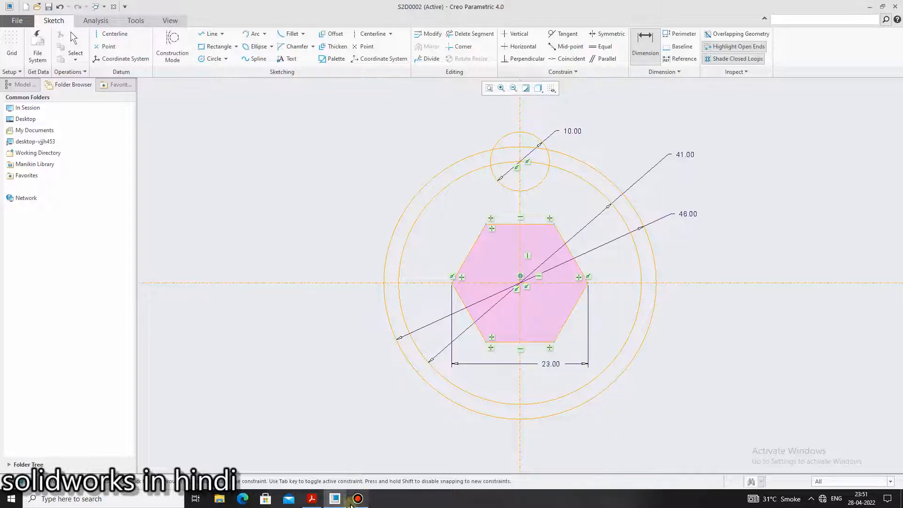
# Check the spokes in the reference PDF, then draw a vertical line from the hexagon's upper edge to the 10 circle, left of the centerline
pyautogui.click(315, 501)
pyautogui.click(315, 502)
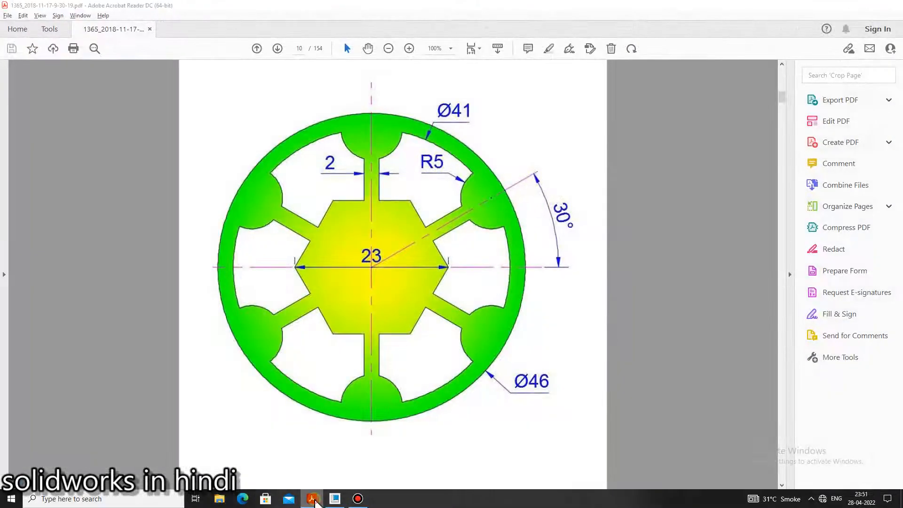
pyautogui.click(315, 502)
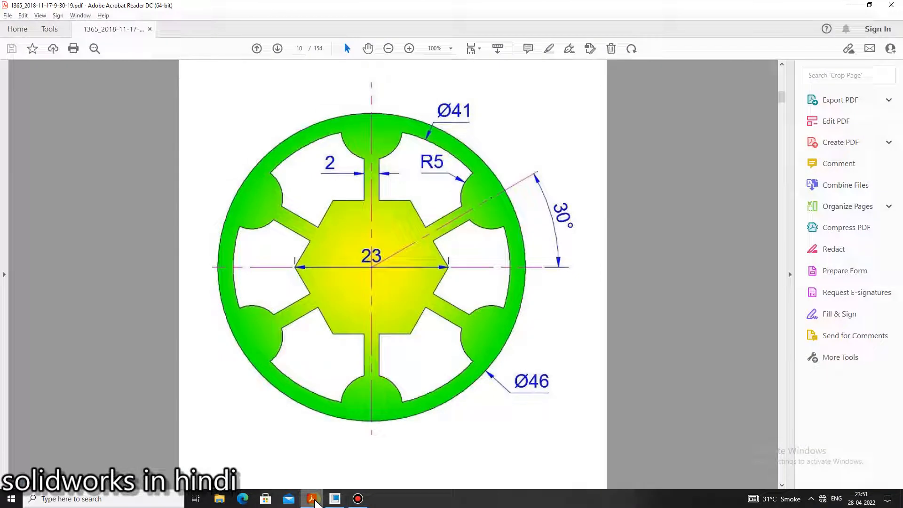
pyautogui.click(314, 501)
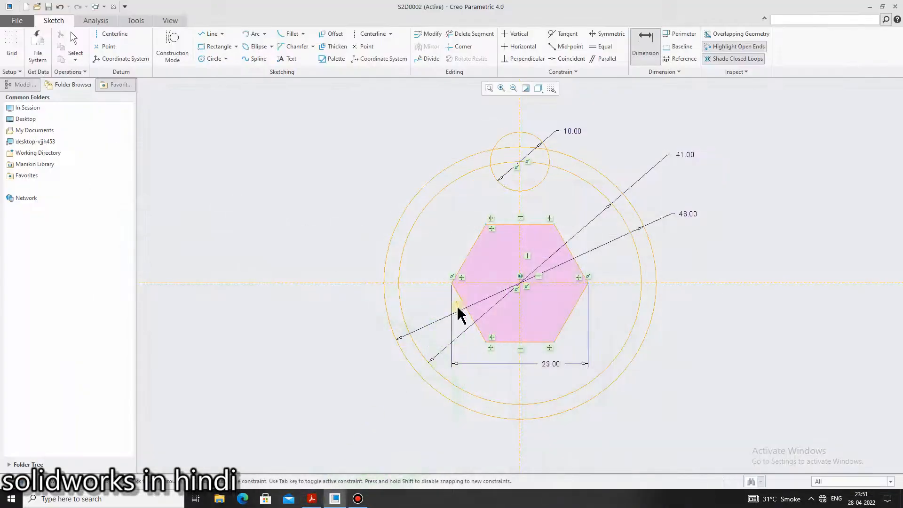
pyautogui.click(210, 33)
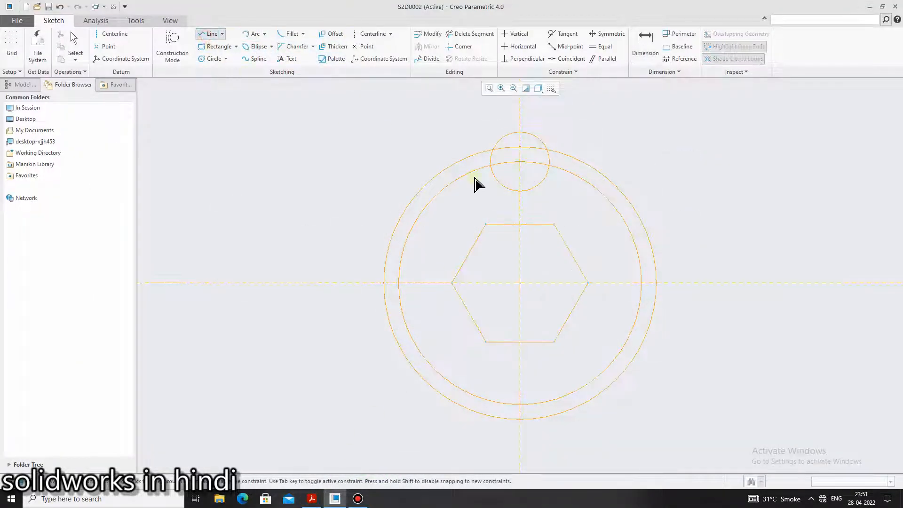
pyautogui.click(510, 224)
pyautogui.click(510, 191)
pyautogui.middleClick(550, 202)
pyautogui.middleClick(549, 202)
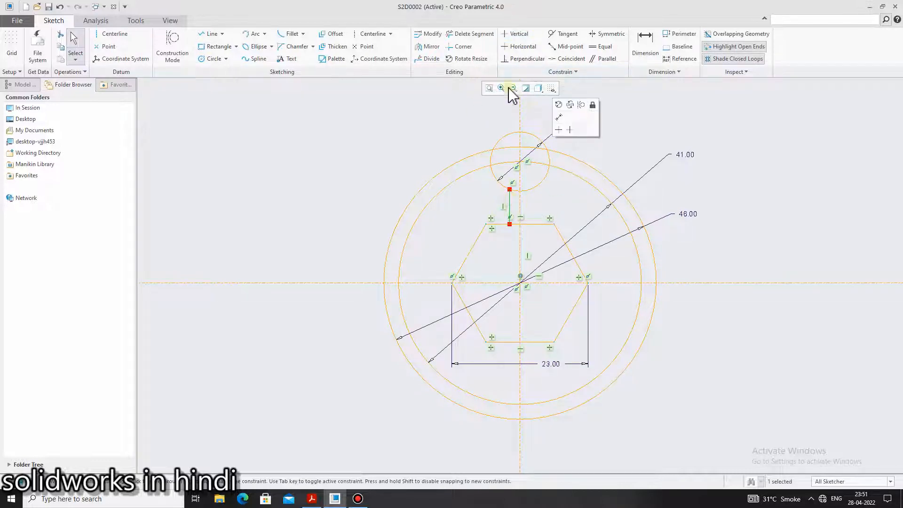
# Mirror the spoke line about the vertical centerline and set the distance between the two lines to 2
pyautogui.click(430, 48)
pyautogui.click(521, 207)
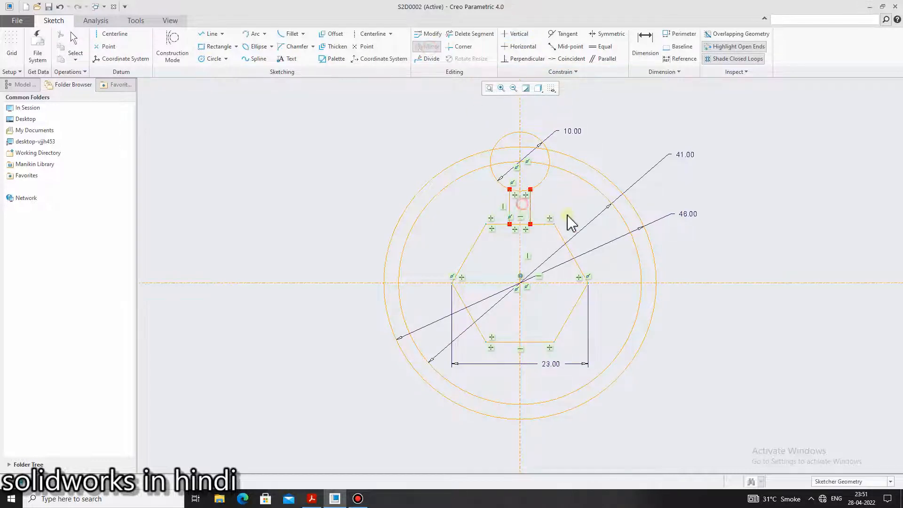
pyautogui.click(641, 44)
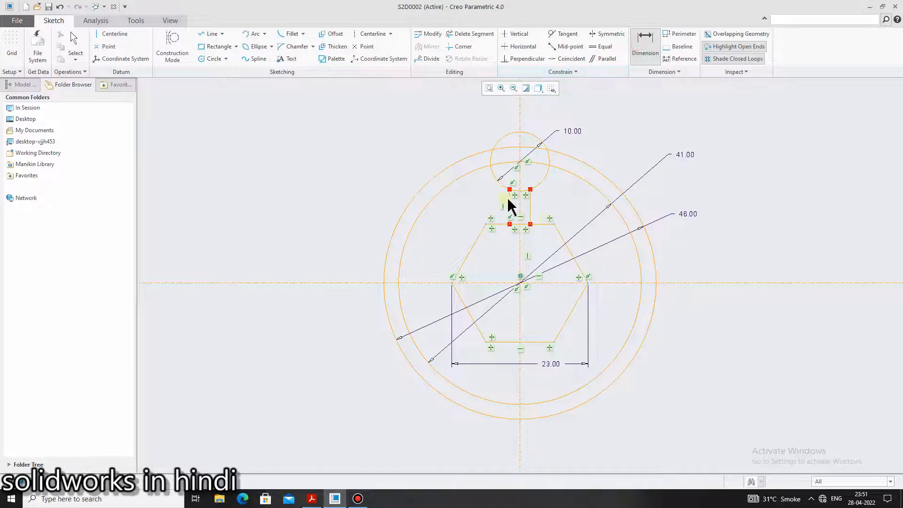
pyautogui.click(509, 200)
pyautogui.click(530, 207)
pyautogui.middleClick(554, 201)
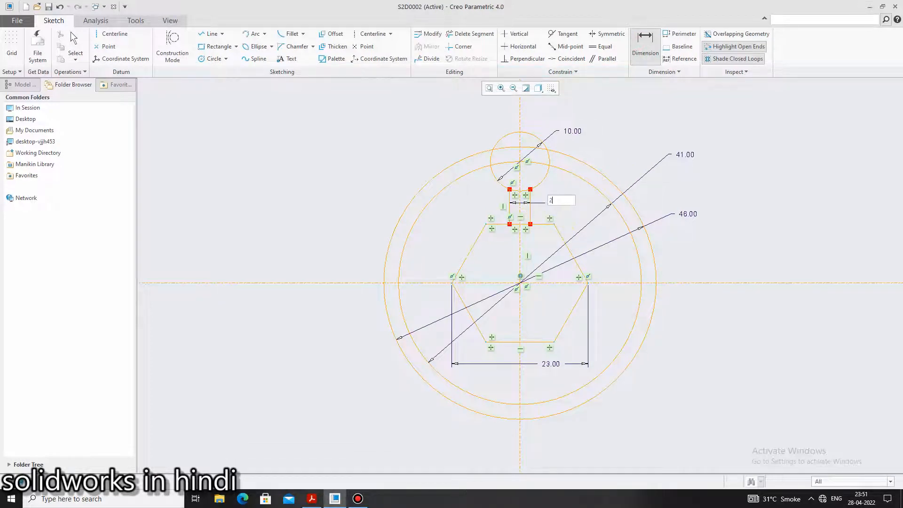
pyautogui.press('Return')
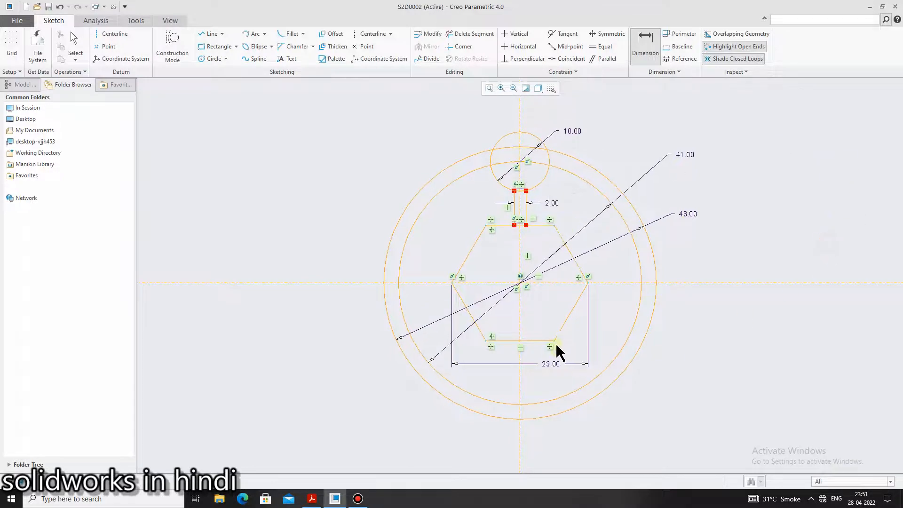
# Examine the number of spokes and their angular position in the reference PDF
pyautogui.click(311, 498)
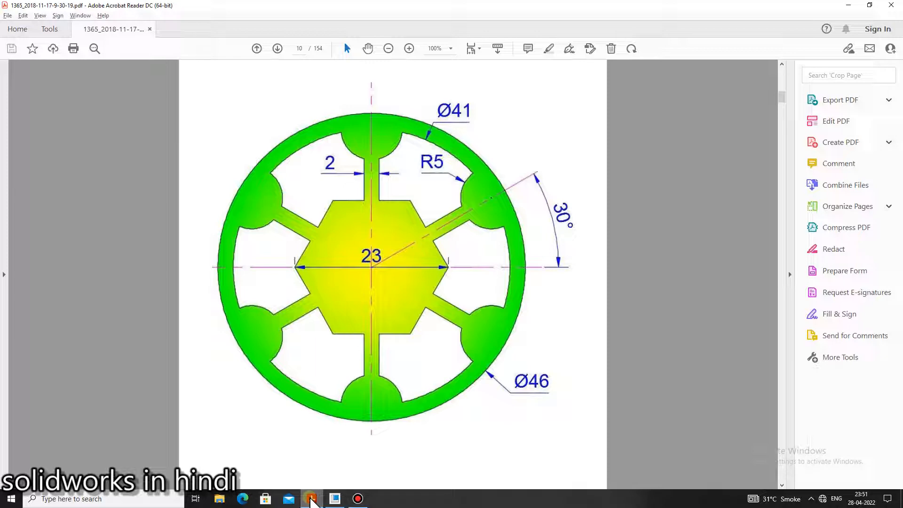
pyautogui.click(311, 498)
pyautogui.click(311, 499)
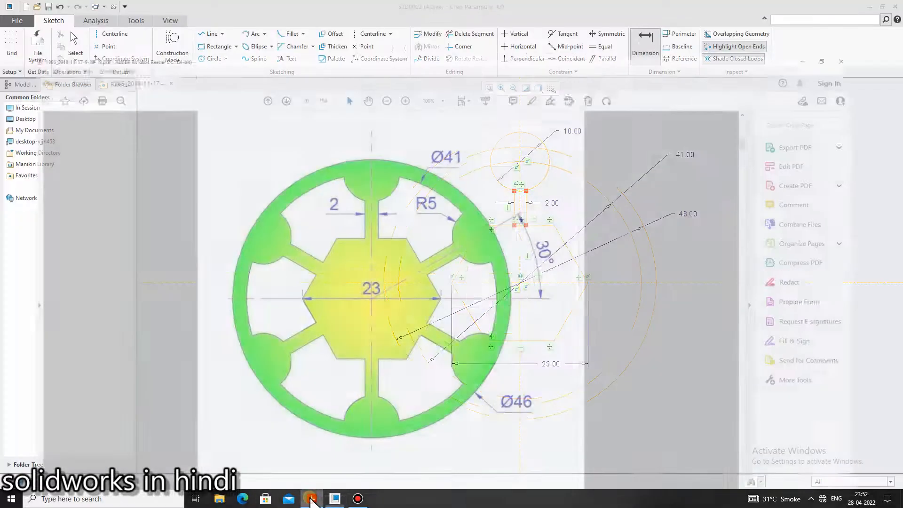
pyautogui.click(312, 499)
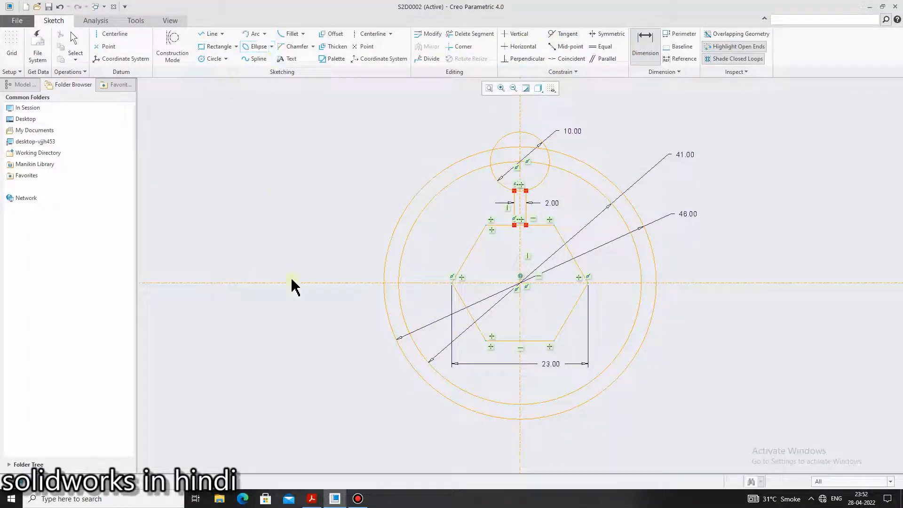
pyautogui.click(313, 499)
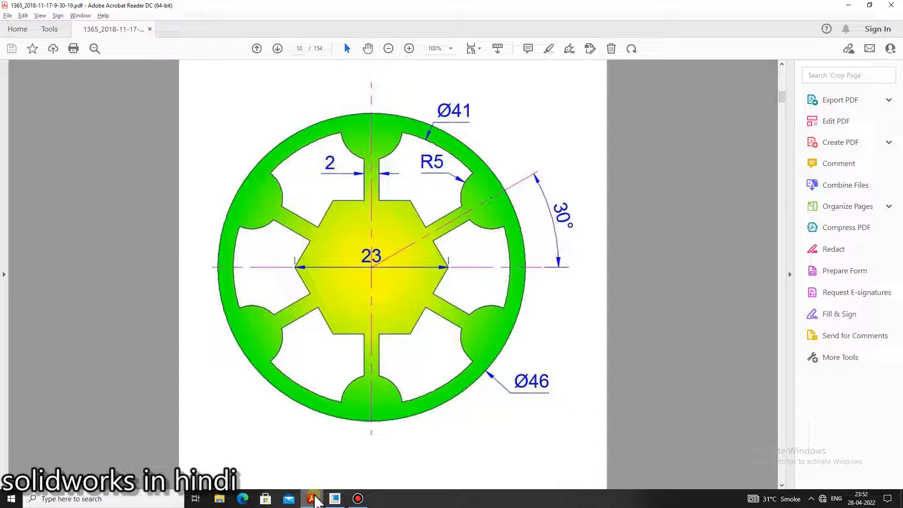
pyautogui.click(313, 499)
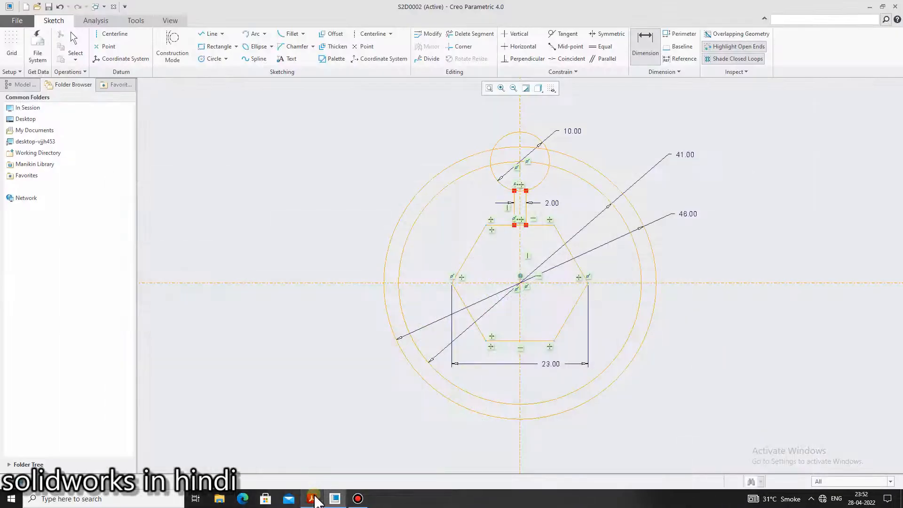
pyautogui.click(314, 499)
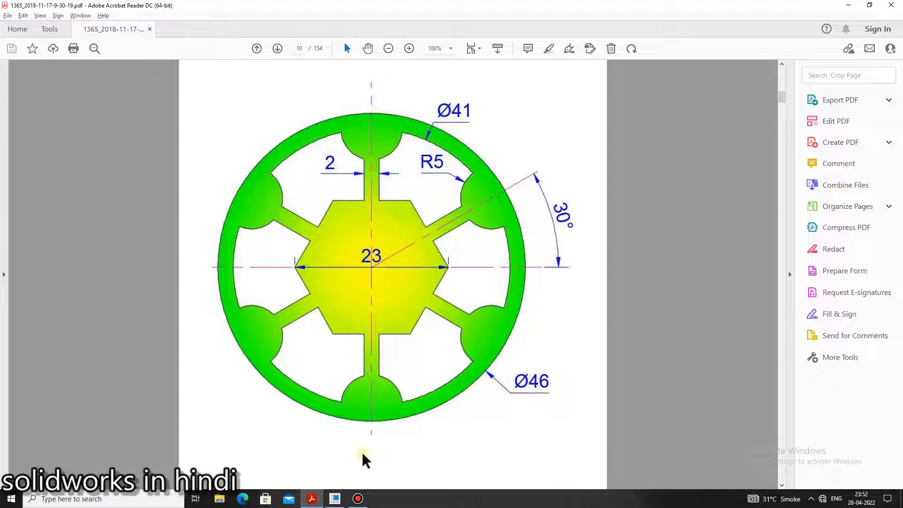
pyautogui.scroll(-6, 363, 456)
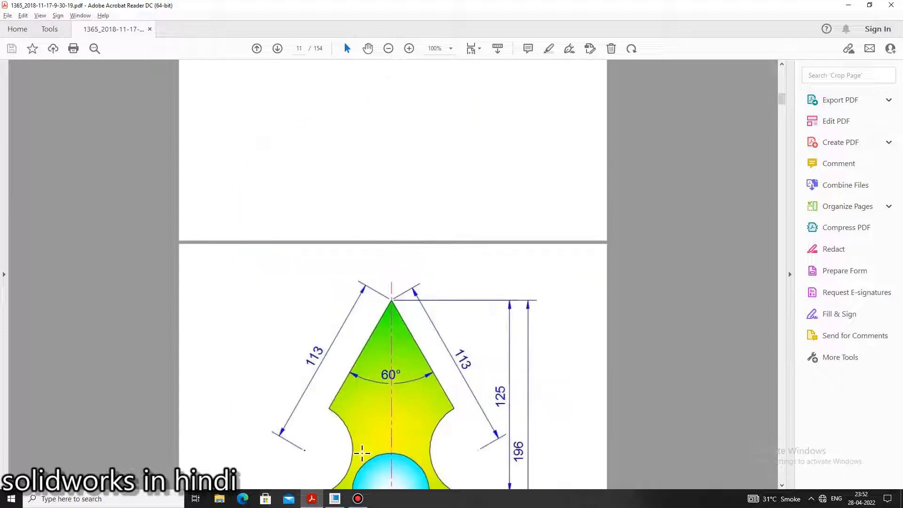
# Calculate 360/6 in Calculator, close it and return to the Creo sketch
pyautogui.click(113, 499)
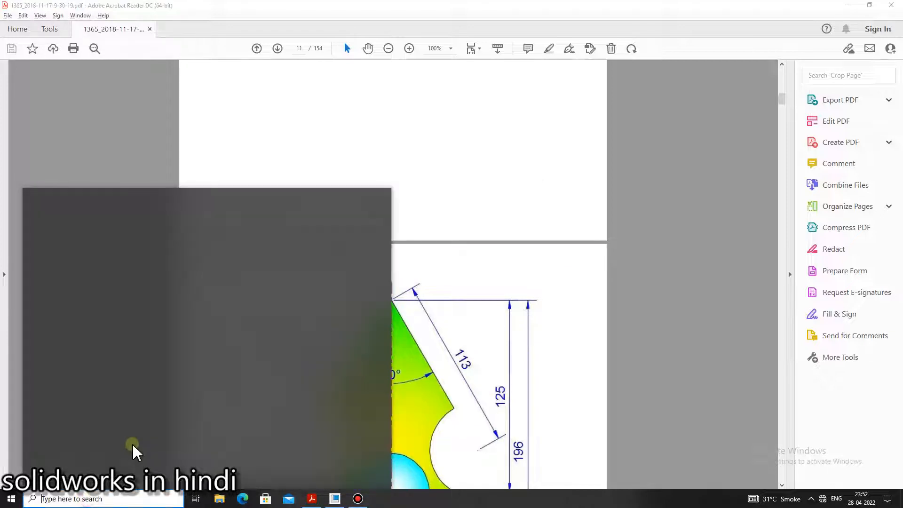
pyautogui.write('cal')
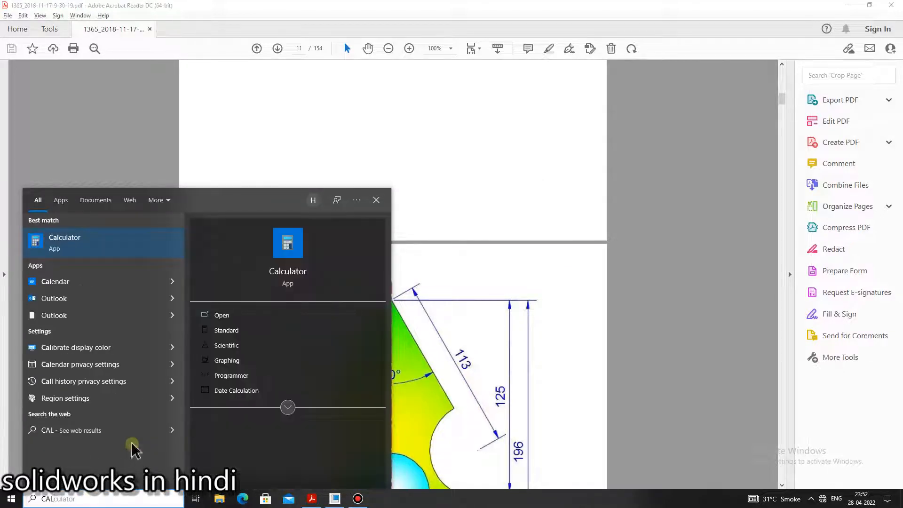
pyautogui.press('Return')
pyautogui.write('360/6')
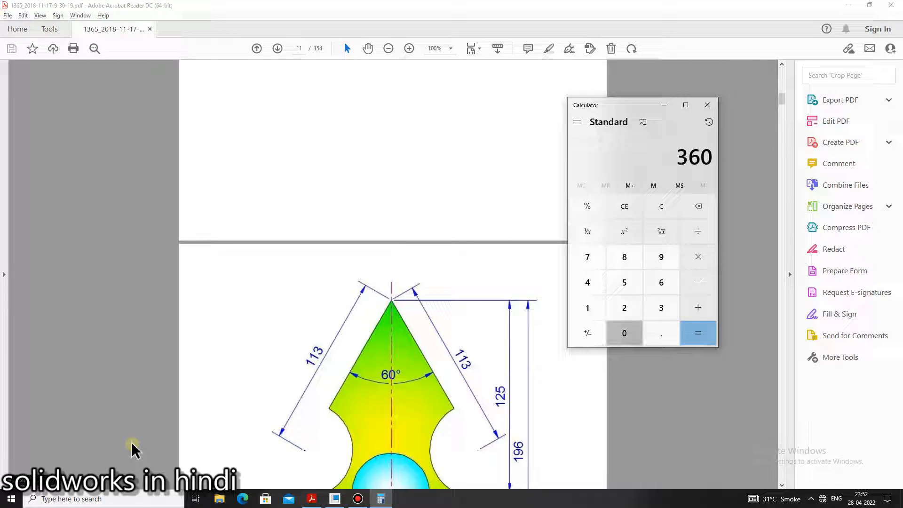
pyautogui.press('Return')
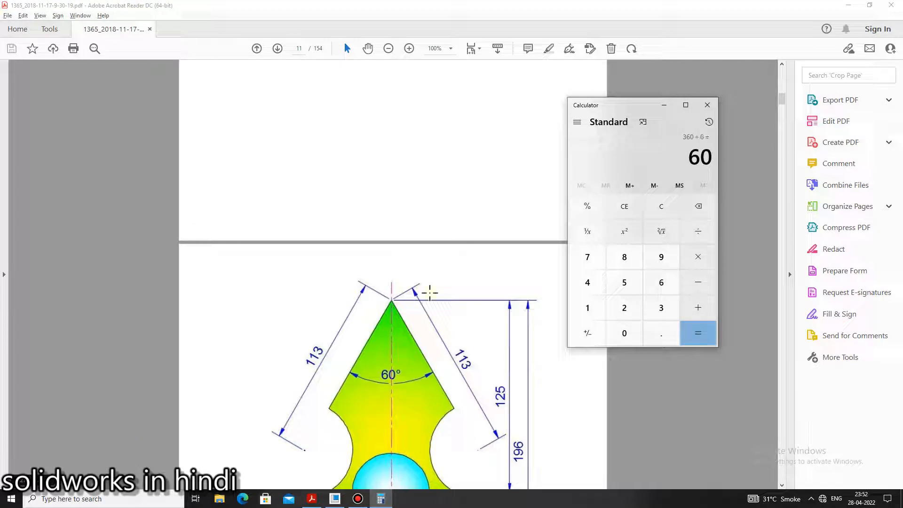
pyautogui.click(708, 105)
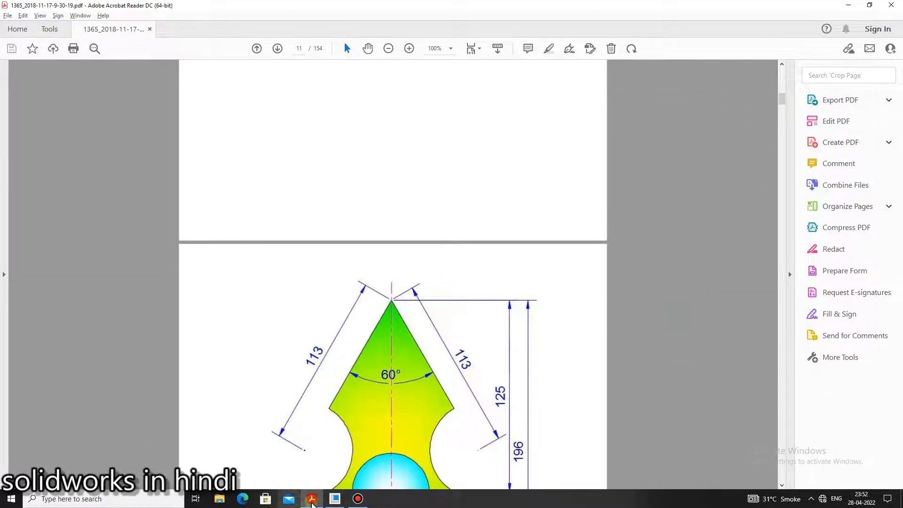
pyautogui.click(311, 500)
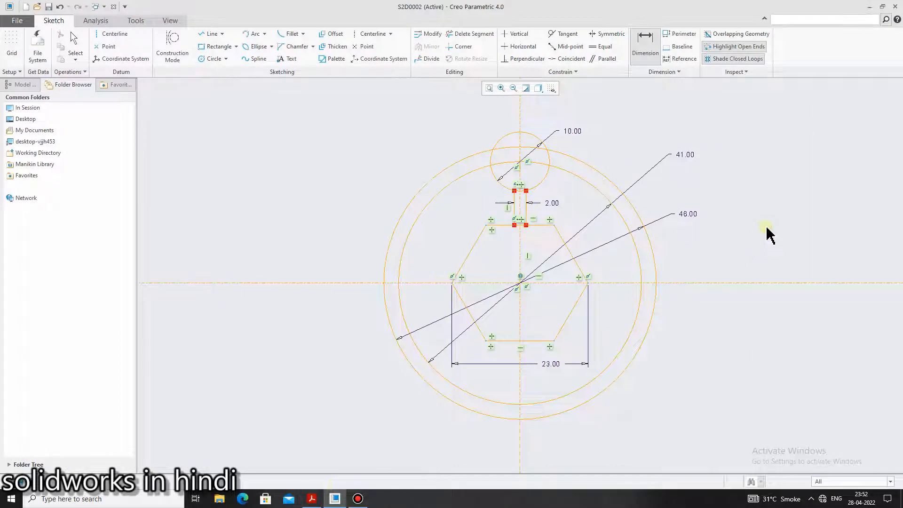
# Draw an inclined datum centerline through the wheel's center, rising to the right between the vertical and horizontal centerlines
pyautogui.press('Escape')
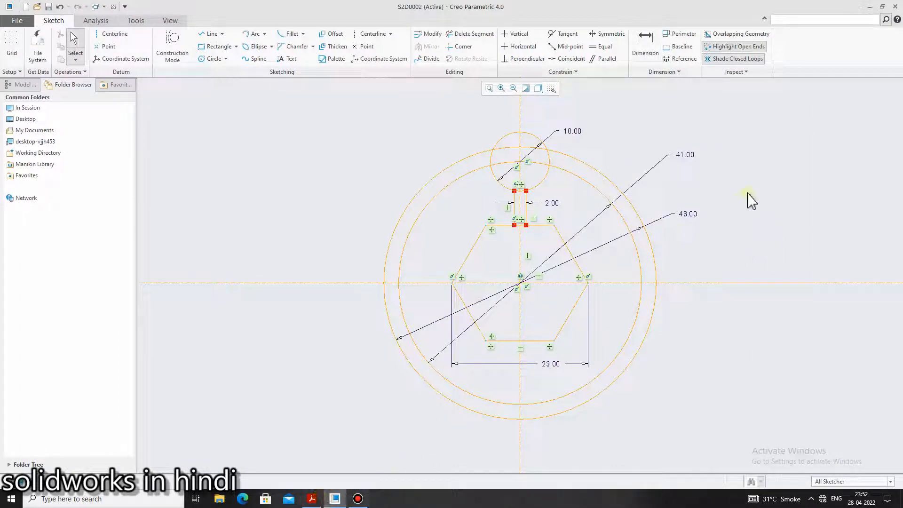
pyautogui.click(222, 34)
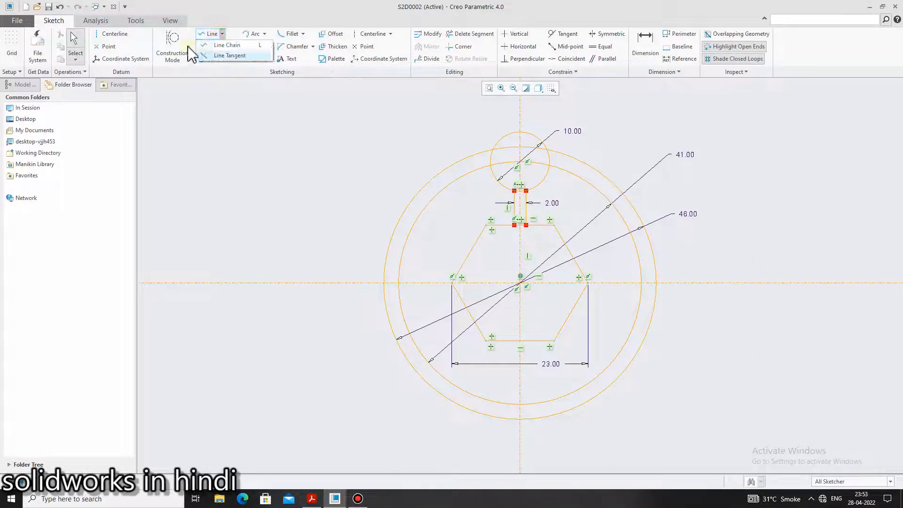
pyautogui.click(114, 33)
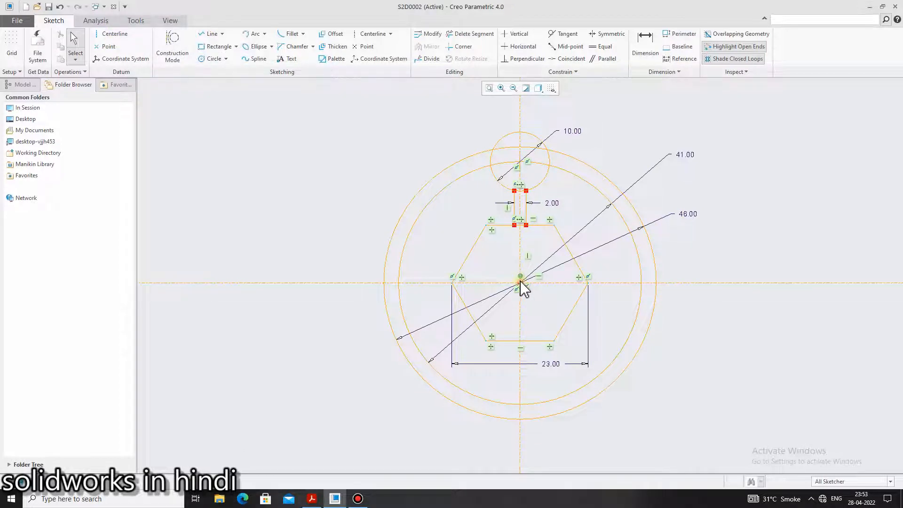
pyautogui.click(520, 282)
pyautogui.click(126, 37)
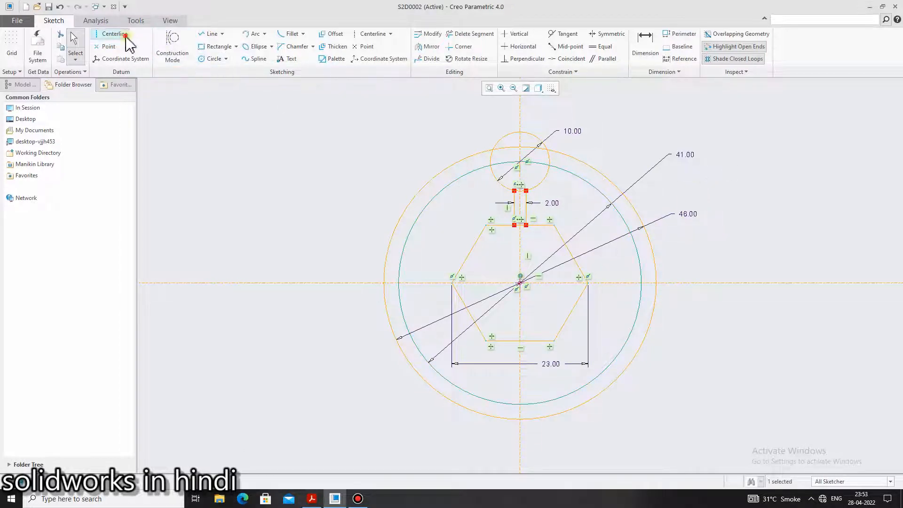
pyautogui.click(668, 175)
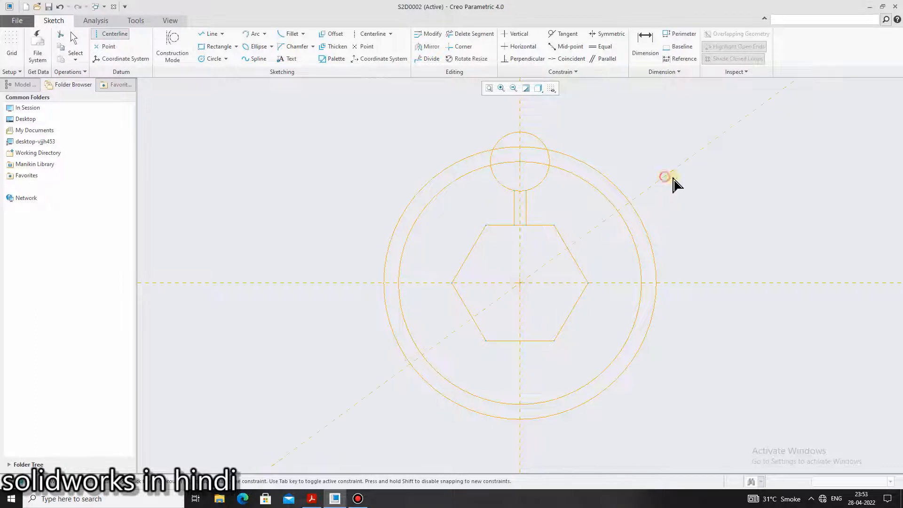
pyautogui.middleClick(735, 183)
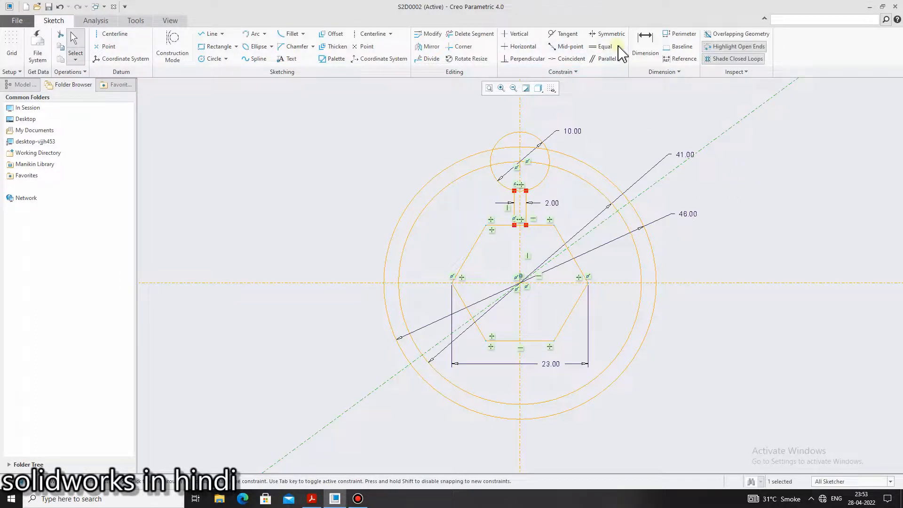
# Dimension the angle between the vertical centerline and the inclined centerline as 60
pyautogui.click(645, 43)
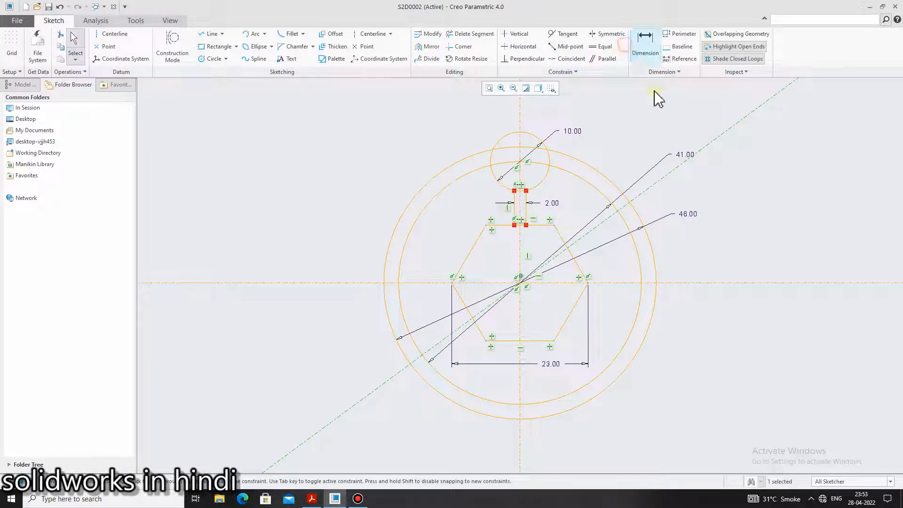
pyautogui.click(639, 199)
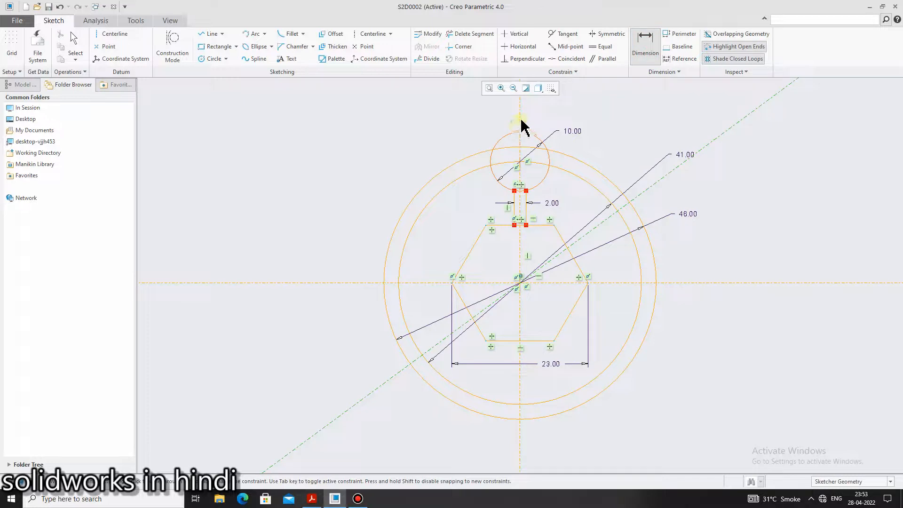
pyautogui.middleClick(601, 133)
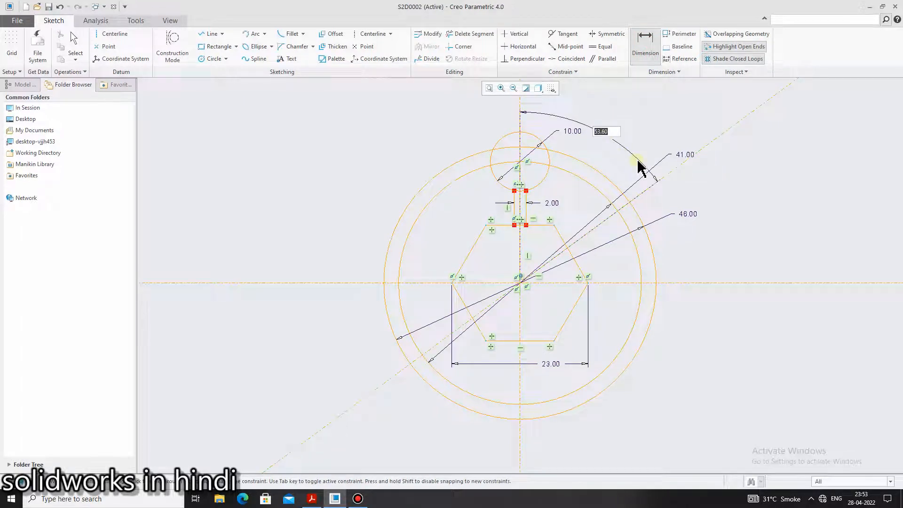
pyautogui.write('60')
pyautogui.middleClick(636, 188)
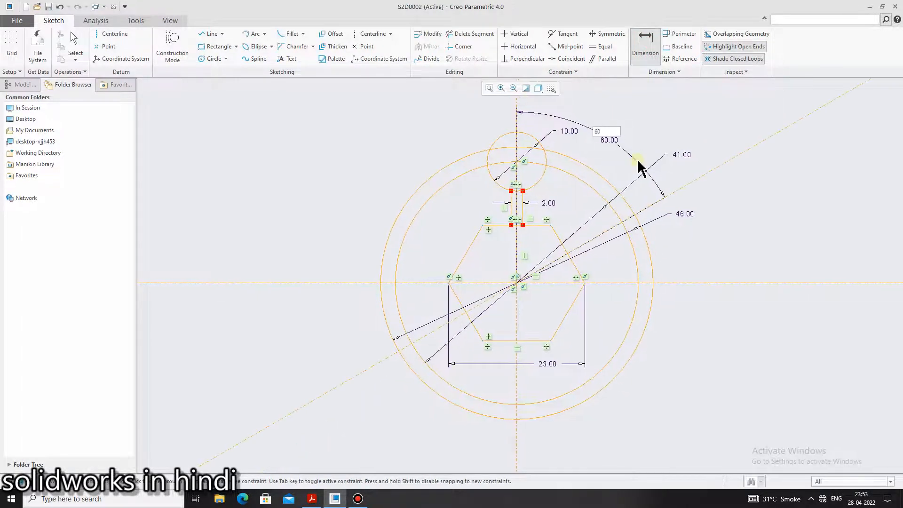
# Check the spoke angle on the wheel drawing in the reference PDF, then set the angle between the vertical and inclined centerlines to 30
pyautogui.click(312, 498)
pyautogui.scroll(-3, 453, 377)
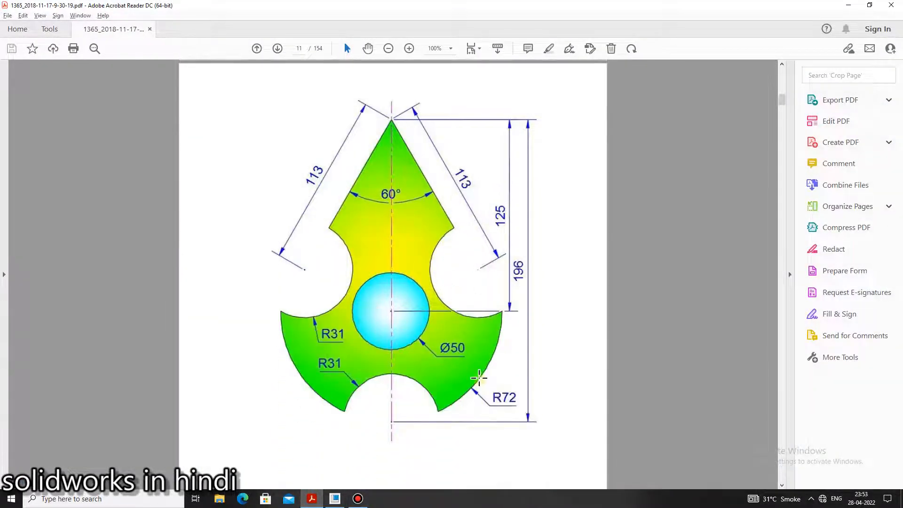
pyautogui.scroll(10, 484, 373)
pyautogui.scroll(3, 561, 382)
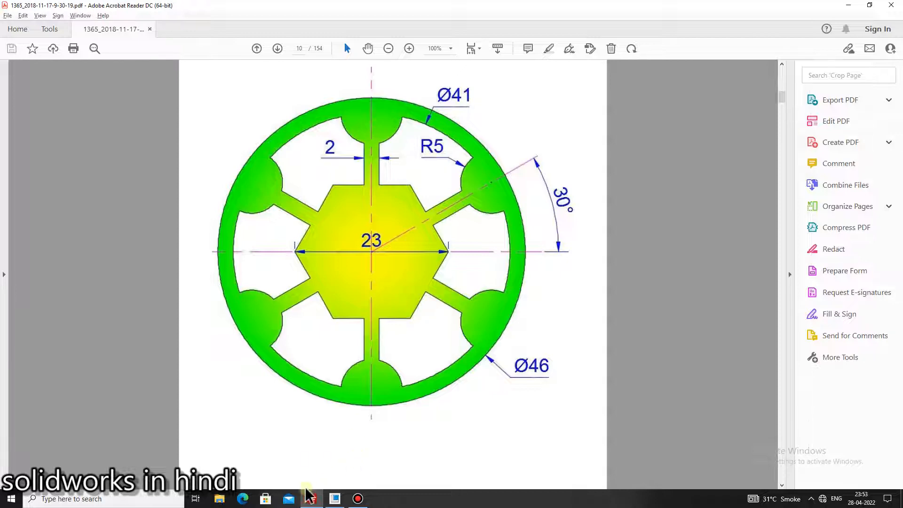
pyautogui.moveTo(313, 504)
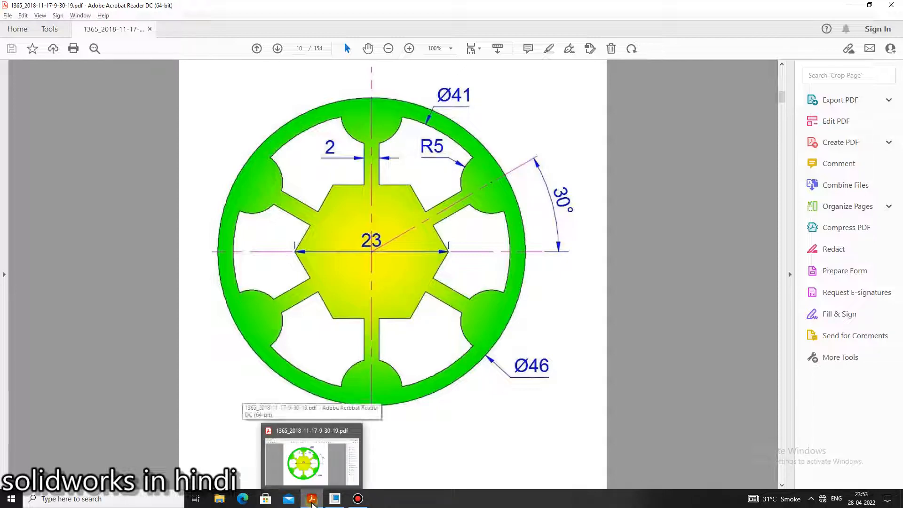
pyautogui.click(312, 502)
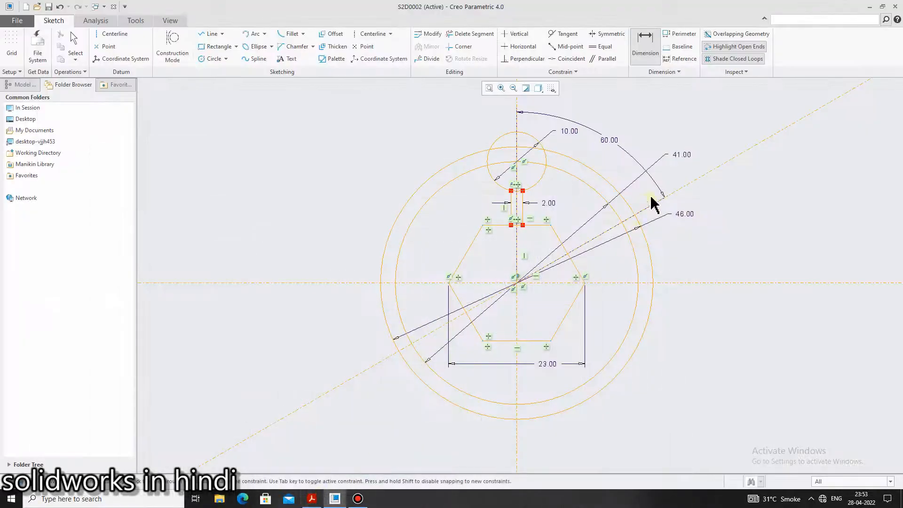
pyautogui.doubleClick(610, 141)
pyautogui.write('30')
pyautogui.press('Return')
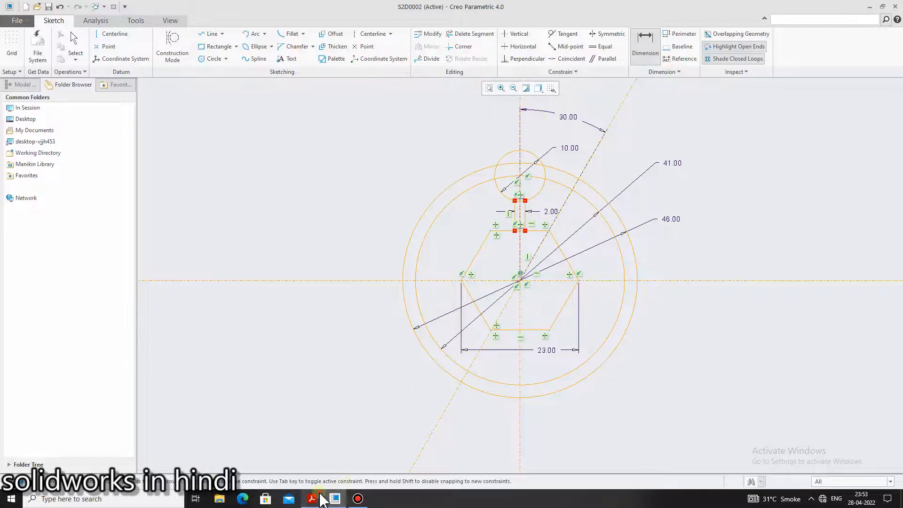
# Consult the reference PDF again, then mirror the 10 circle about the inclined centerline and its copy about the vertical centerline
pyautogui.click(322, 497)
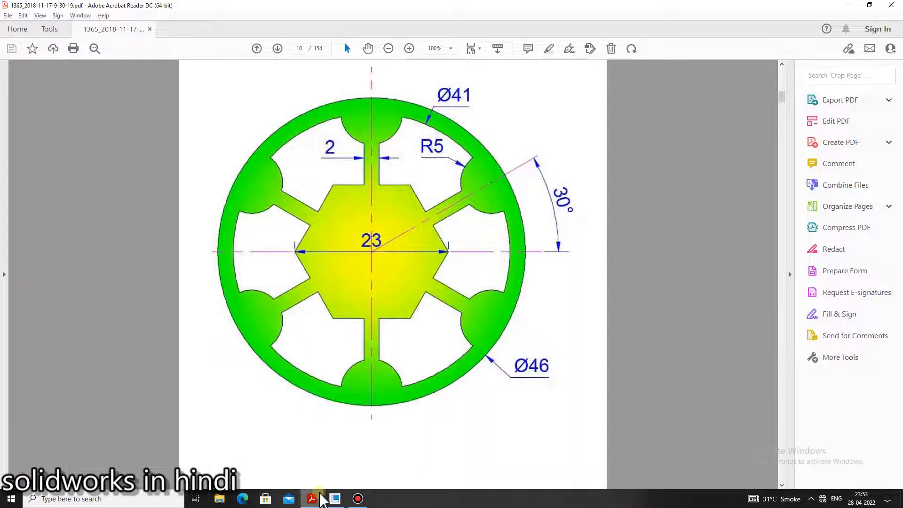
pyautogui.click(322, 498)
pyautogui.click(322, 497)
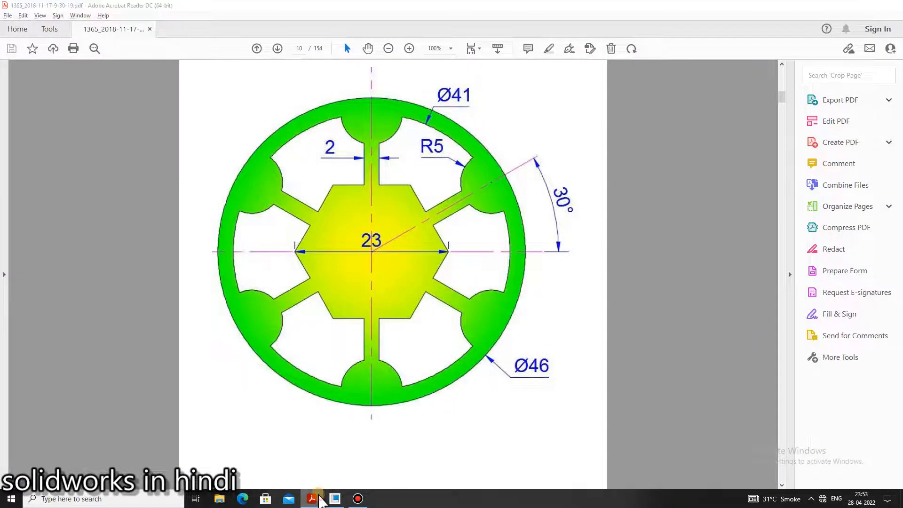
pyautogui.click(321, 500)
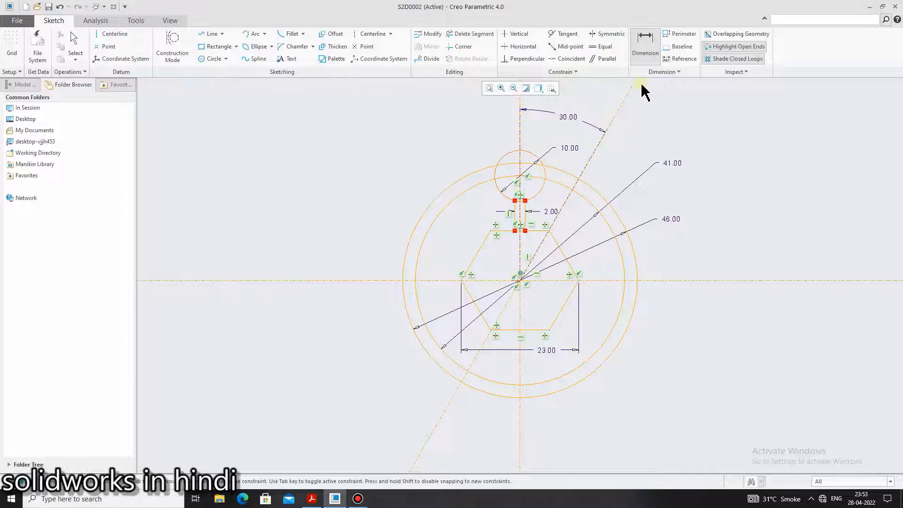
pyautogui.middleClick(527, 157)
pyautogui.click(528, 152)
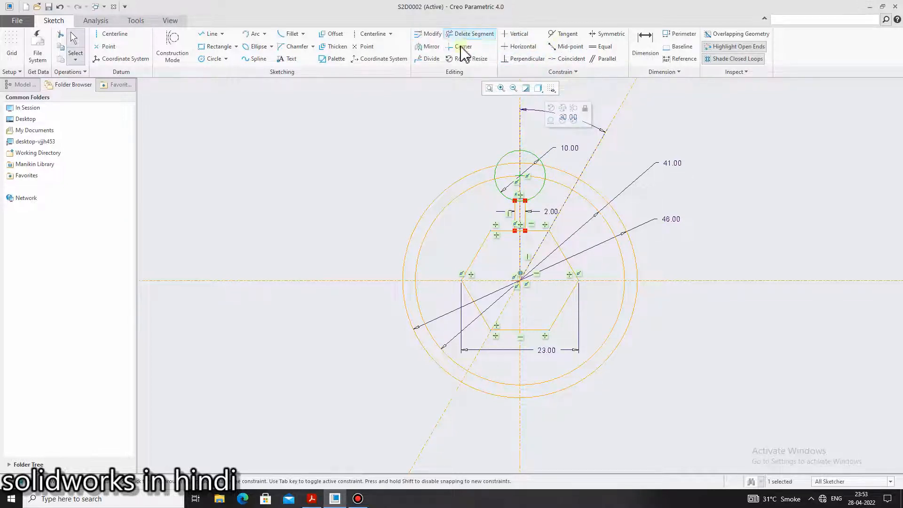
pyautogui.click(429, 49)
pyautogui.click(594, 155)
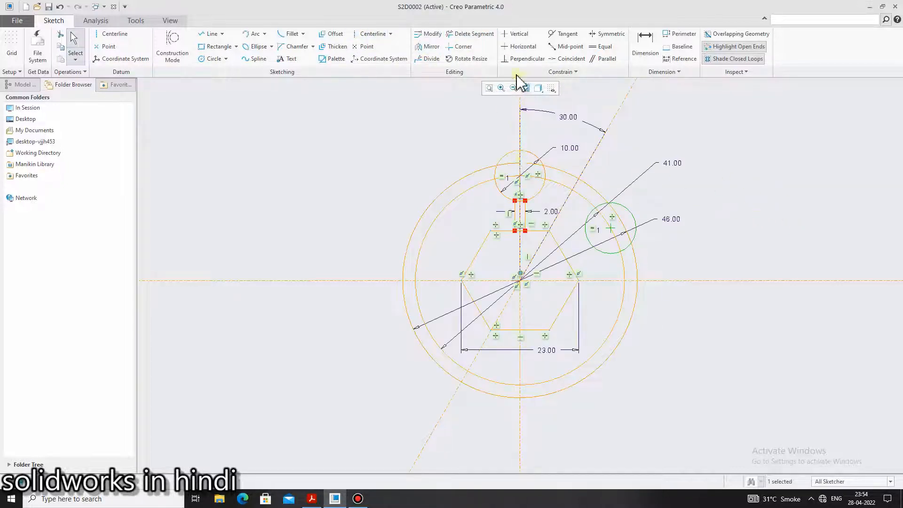
pyautogui.click(425, 46)
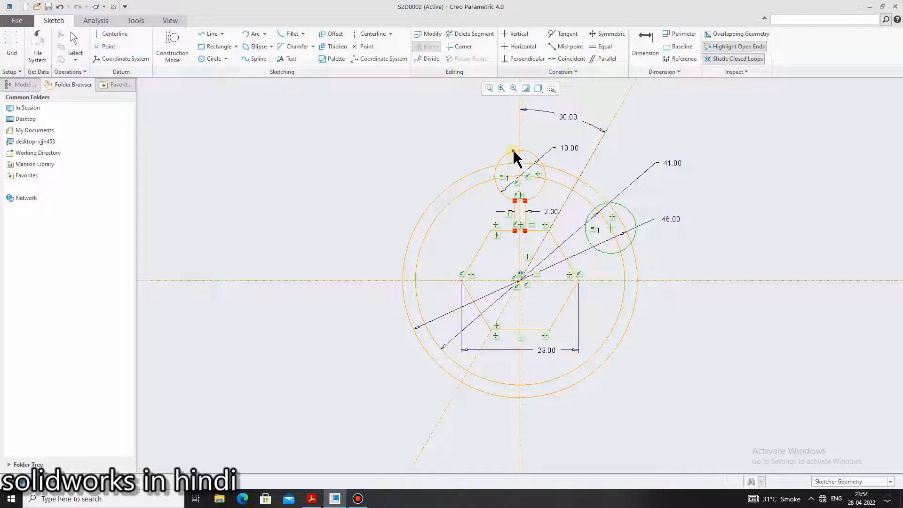
pyautogui.click(520, 107)
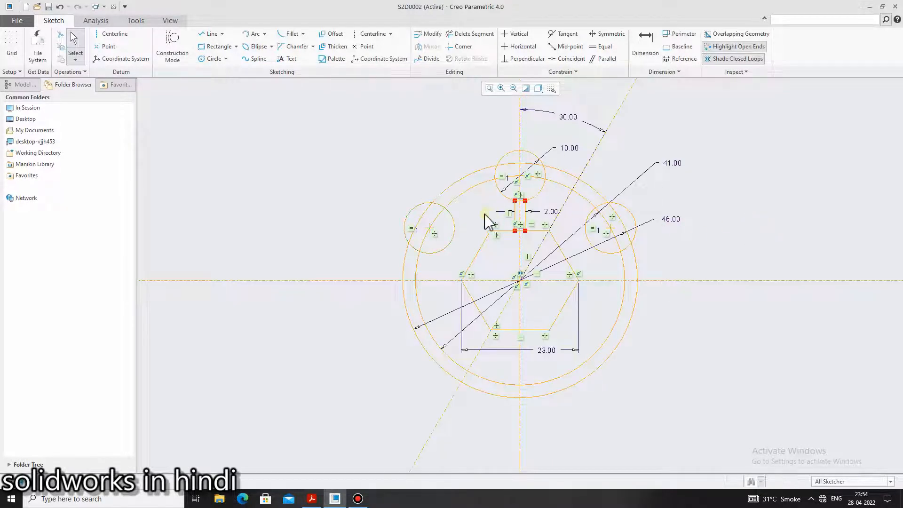
# Mirror the three upper circles about the horizontal centerline to create the three lower circles
pyautogui.click(511, 165)
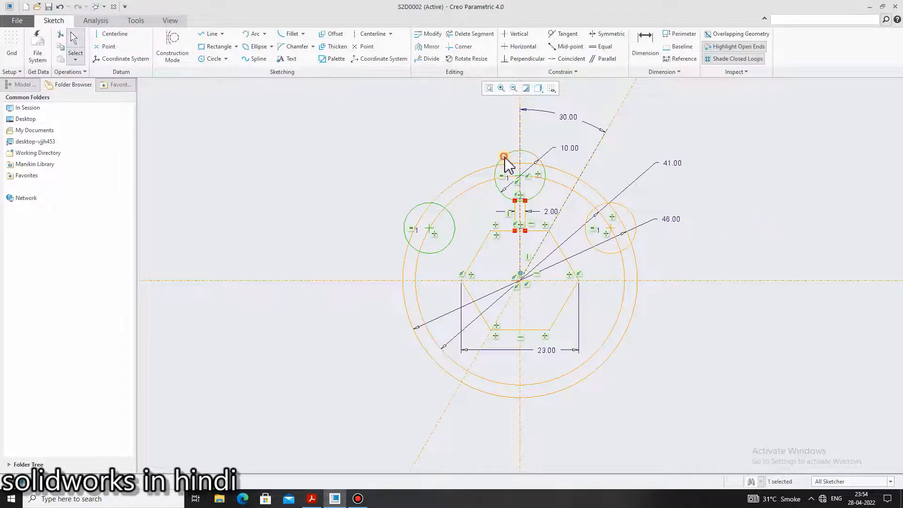
pyautogui.keyDown('ctrl'); pyautogui.click(624, 206); pyautogui.keyUp('ctrl')
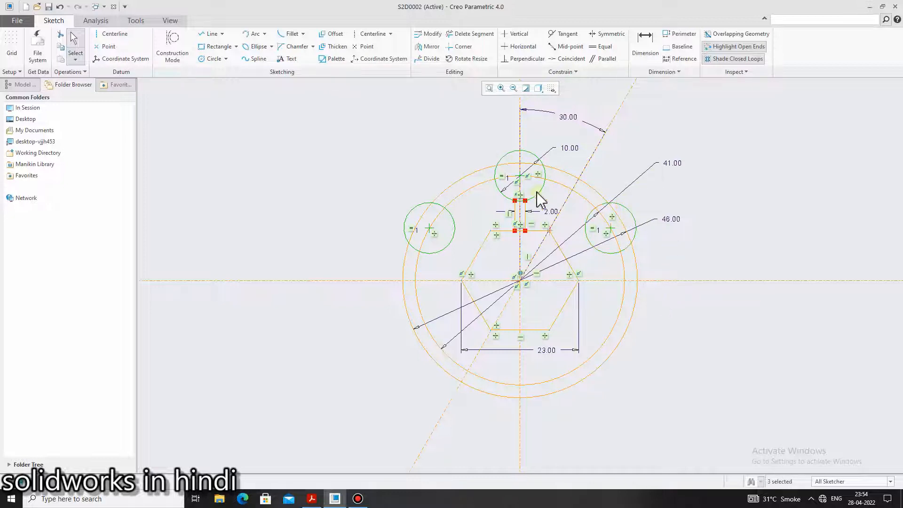
pyautogui.click(423, 47)
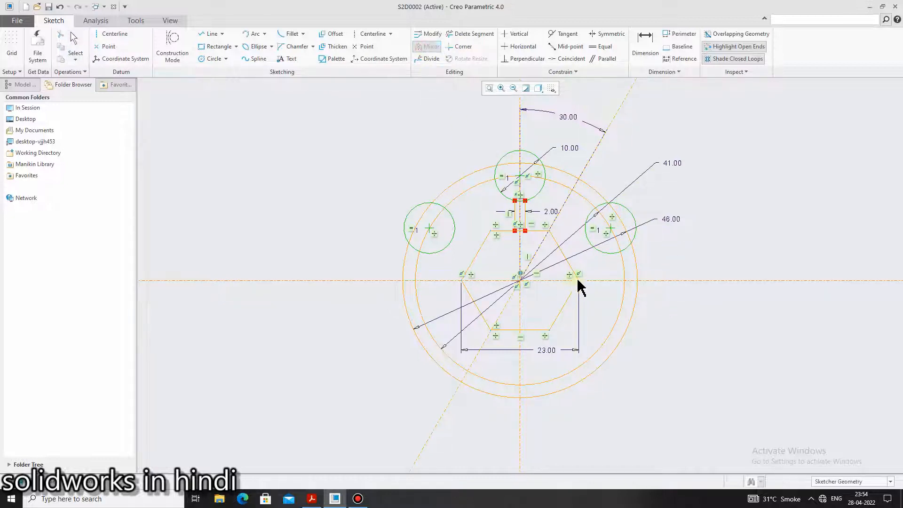
pyautogui.click(599, 281)
pyautogui.scroll(1, 709, 329)
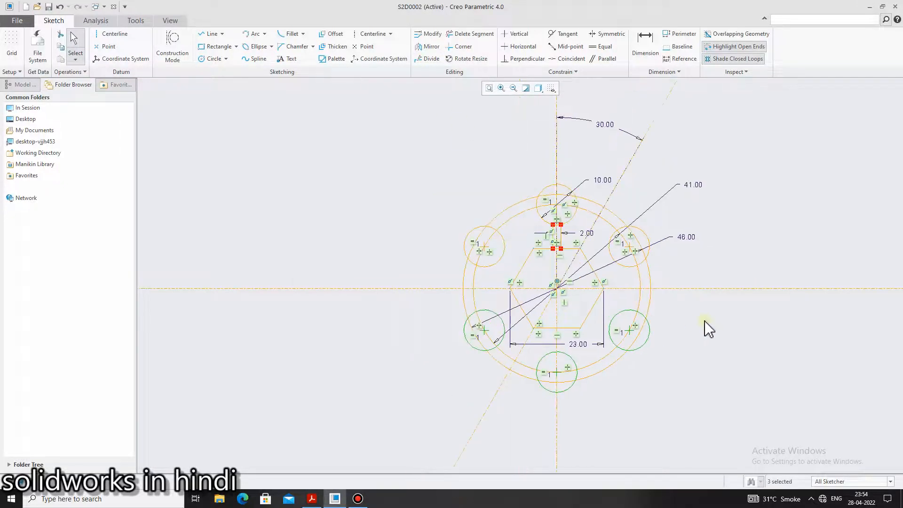
pyautogui.scroll(-2, 719, 356)
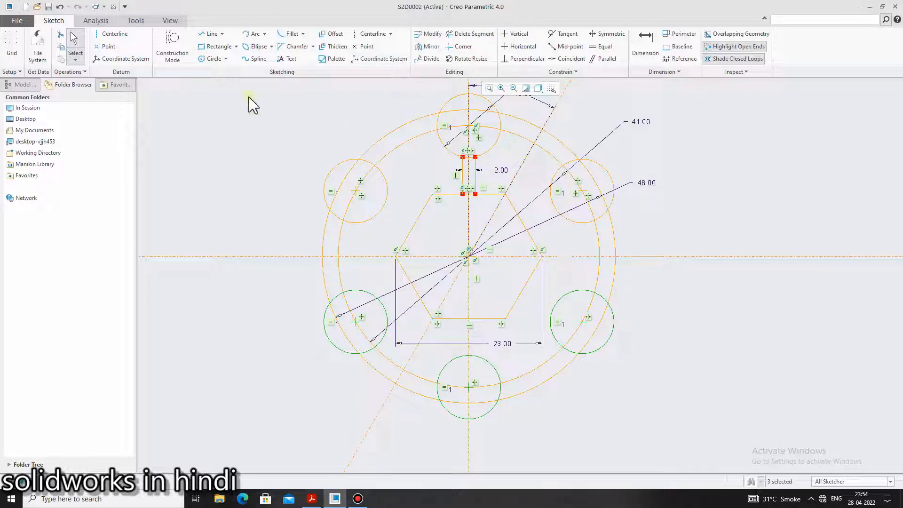
# Draw a datum centerline through the wheel's center and the center of the upper-right circle
pyautogui.click(115, 34)
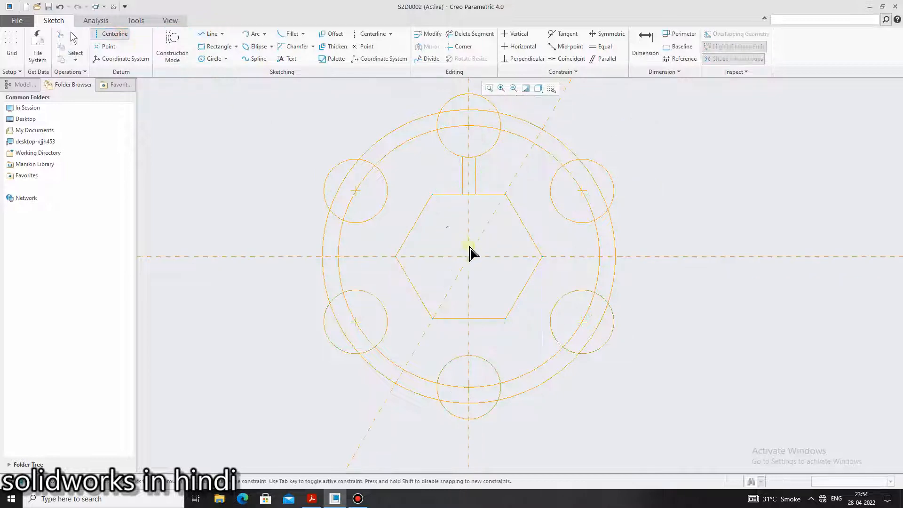
pyautogui.click(469, 255)
pyautogui.click(582, 191)
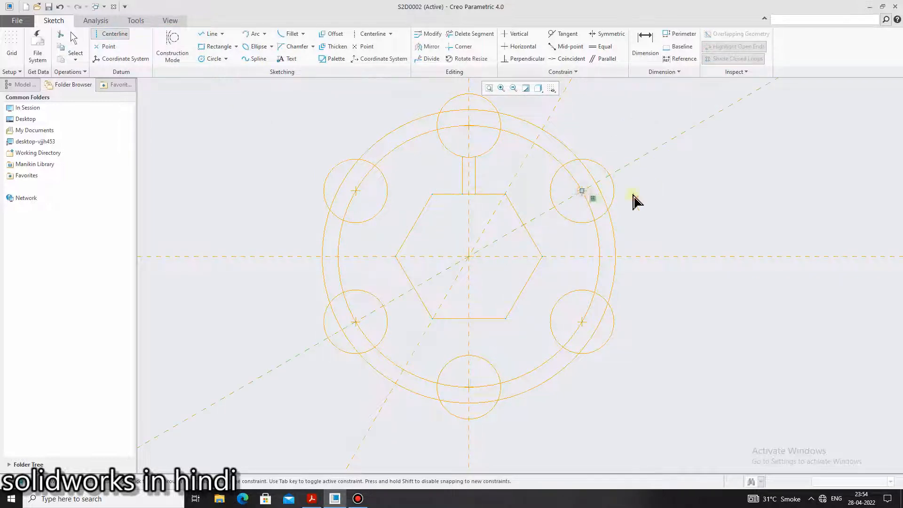
pyautogui.middleClick(705, 201)
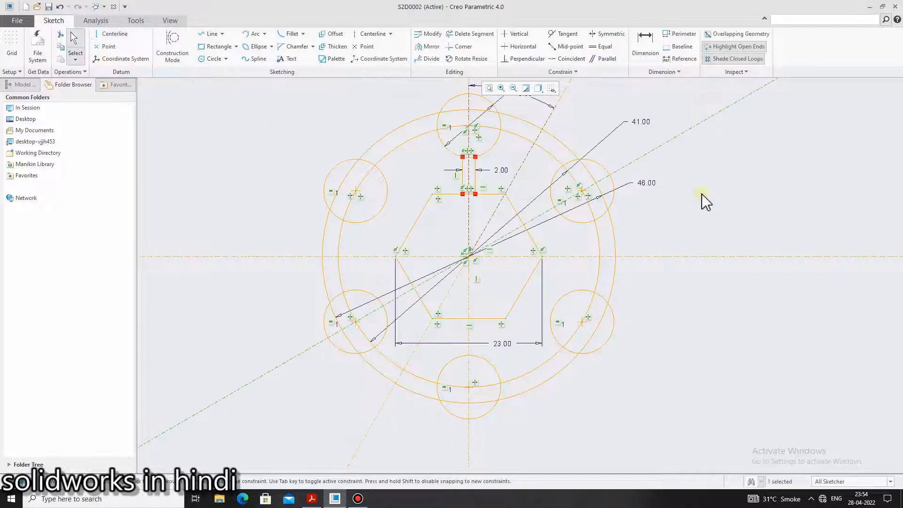
# Check the inclined spokes on the wheel drawing in the reference PDF and return to the Creo sketch
pyautogui.click(313, 499)
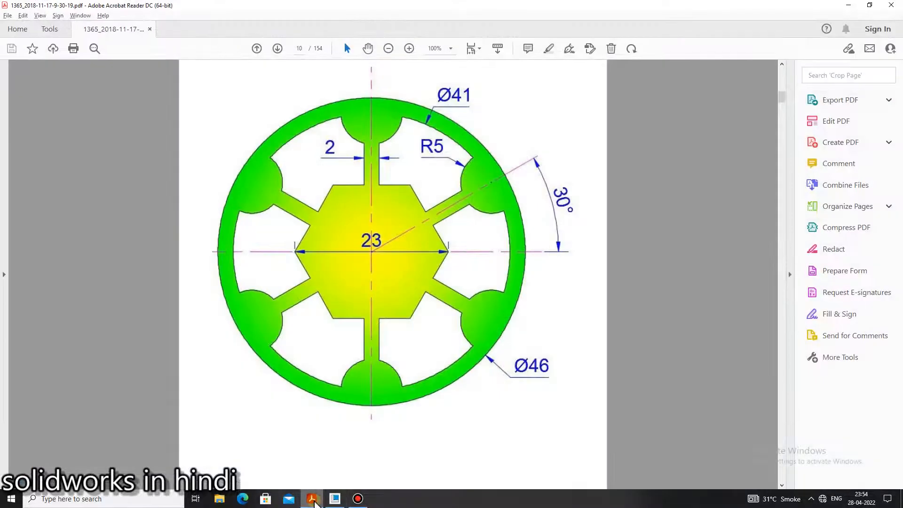
pyautogui.click(313, 499)
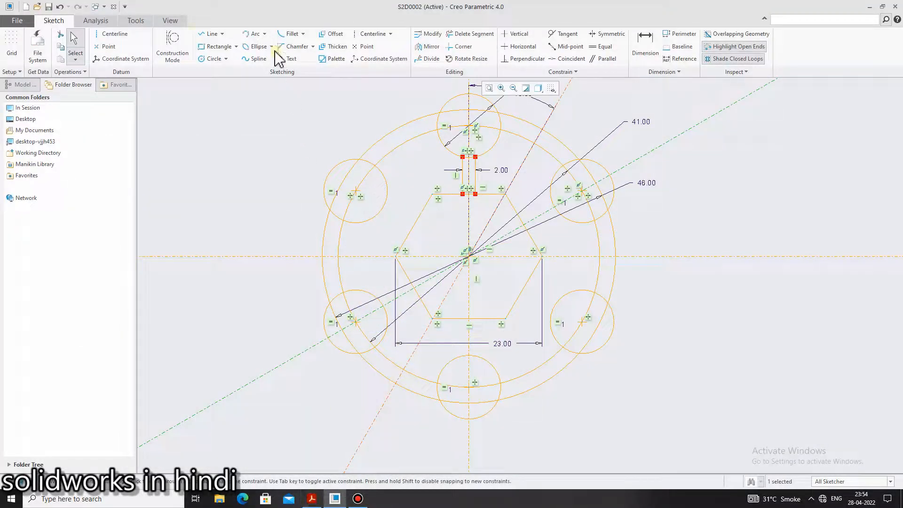
pyautogui.click(208, 34)
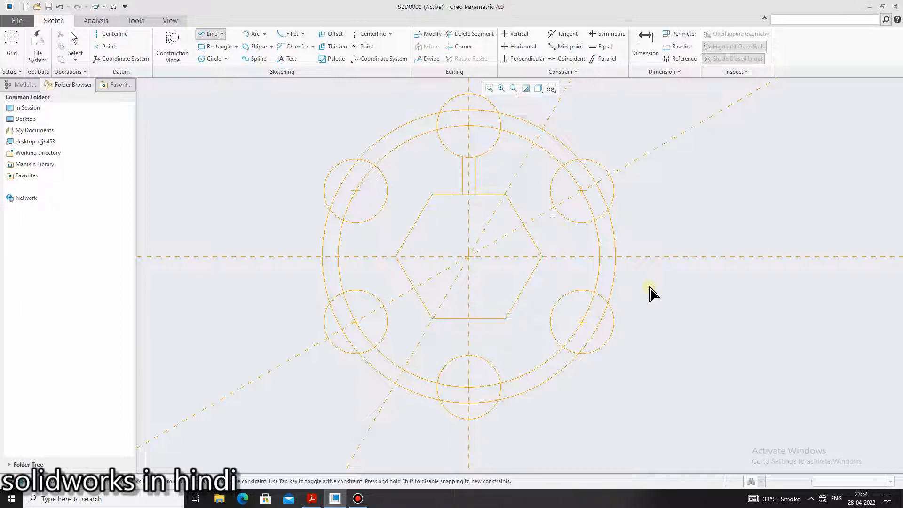
pyautogui.press('Escape')
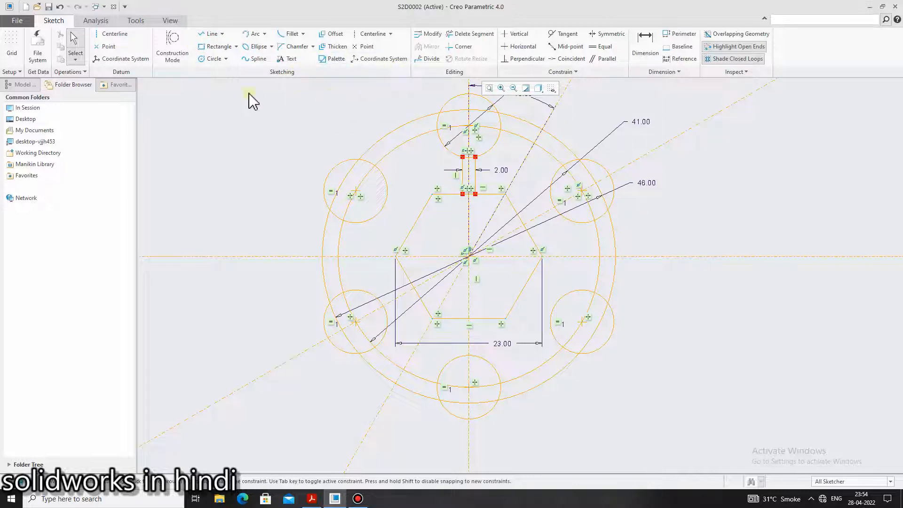
# Mirror the two side lines of the top spoke about the centerline inclined 30 from the vertical to create the upper-right spoke
pyautogui.click(475, 172)
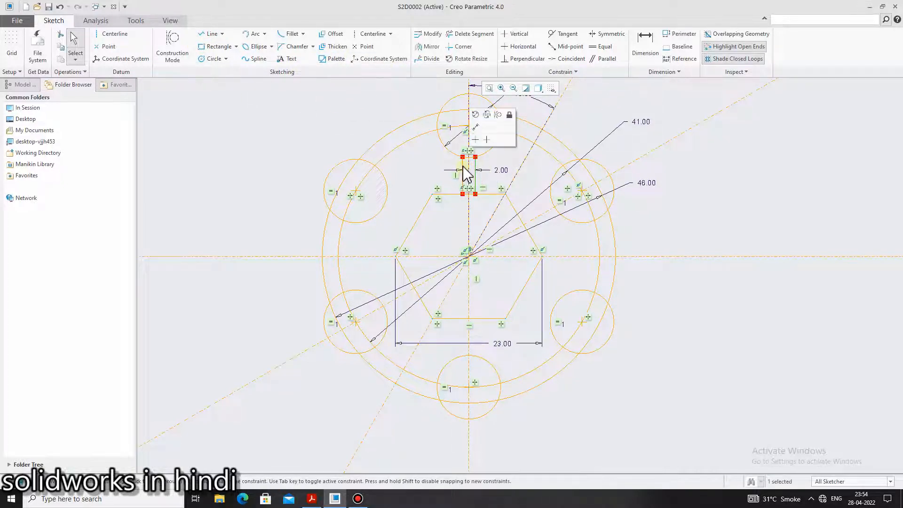
pyautogui.keyDown('ctrl'); pyautogui.click(463, 167); pyautogui.keyUp('ctrl')
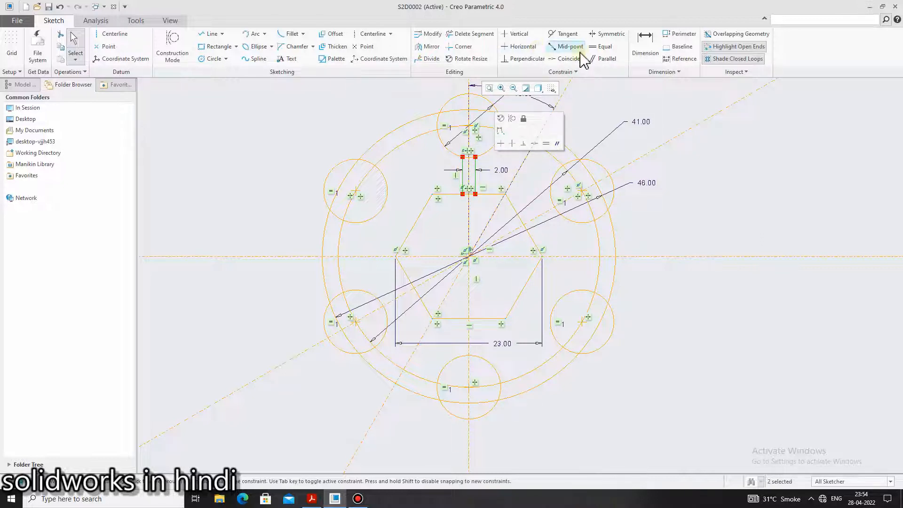
pyautogui.click(428, 47)
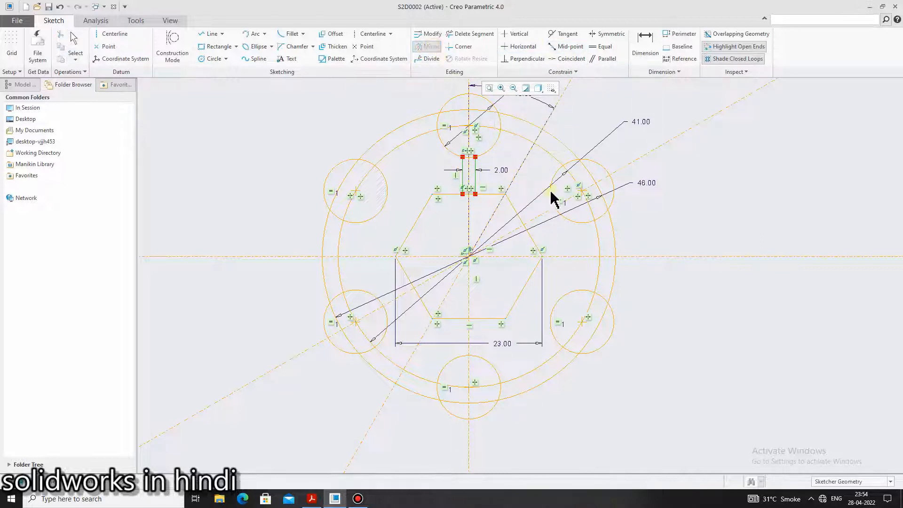
pyautogui.click(518, 176)
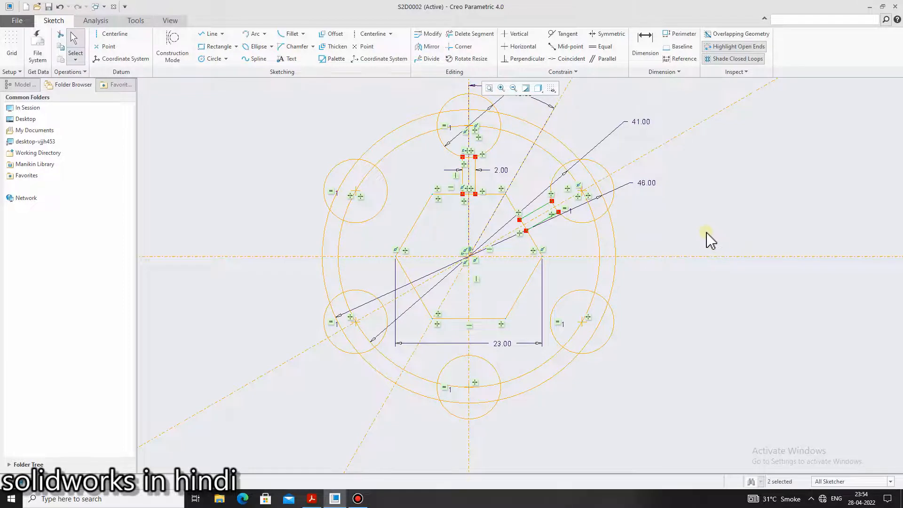
# Mirror the two side lines of the top spoke about the horizontal centerline to create the bottom spoke
pyautogui.click(464, 176)
pyautogui.keyDown('ctrl'); pyautogui.click(475, 181); pyautogui.keyUp('ctrl')
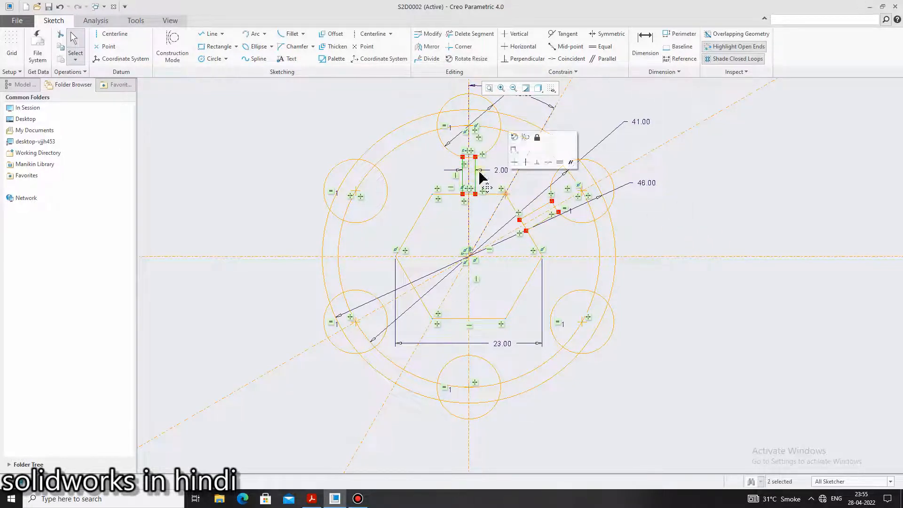
pyautogui.click(429, 46)
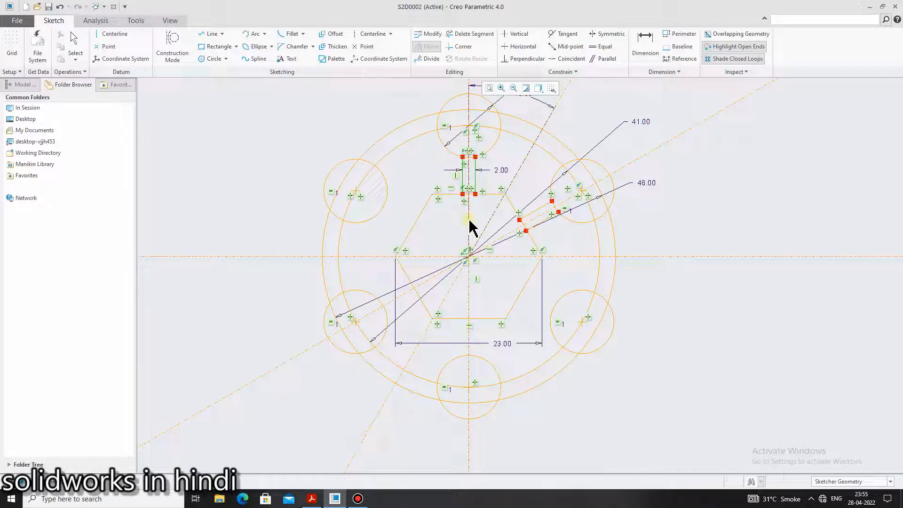
pyautogui.click(431, 257)
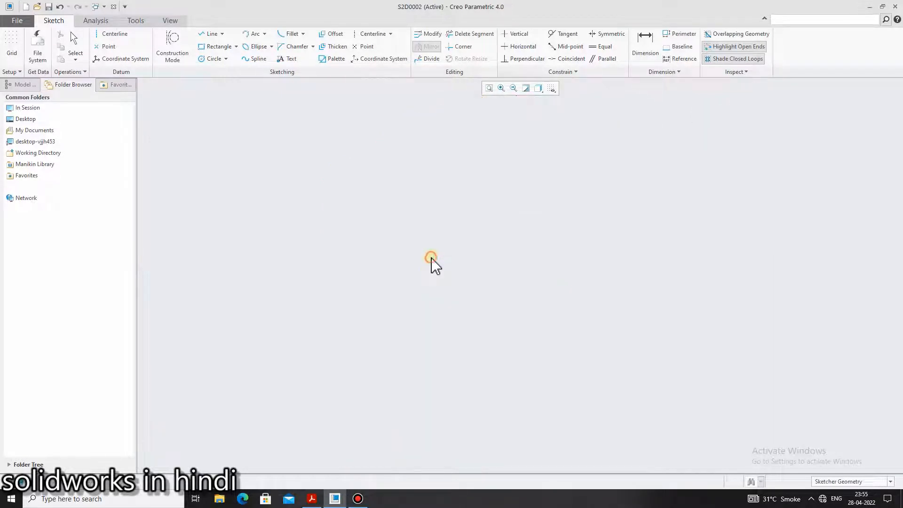
pyautogui.click(683, 322)
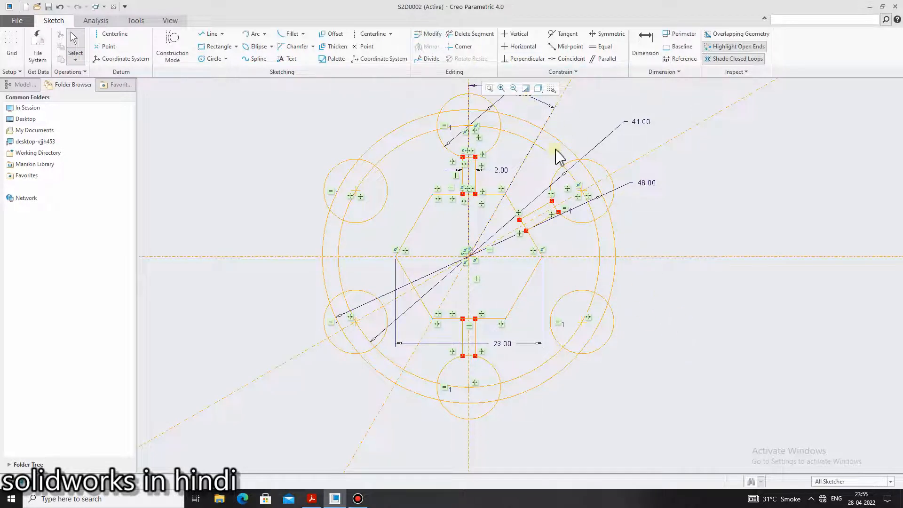
# Mirror the two lines of the upper-right spoke about the horizontal centerline to create the lower-right spoke
pyautogui.click(537, 210)
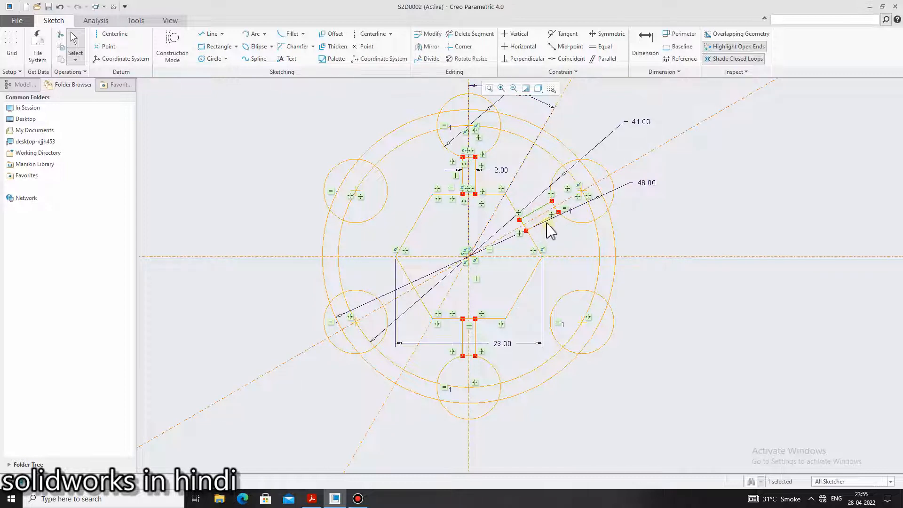
pyautogui.keyDown('ctrl'); pyautogui.click(545, 220); pyautogui.keyUp('ctrl')
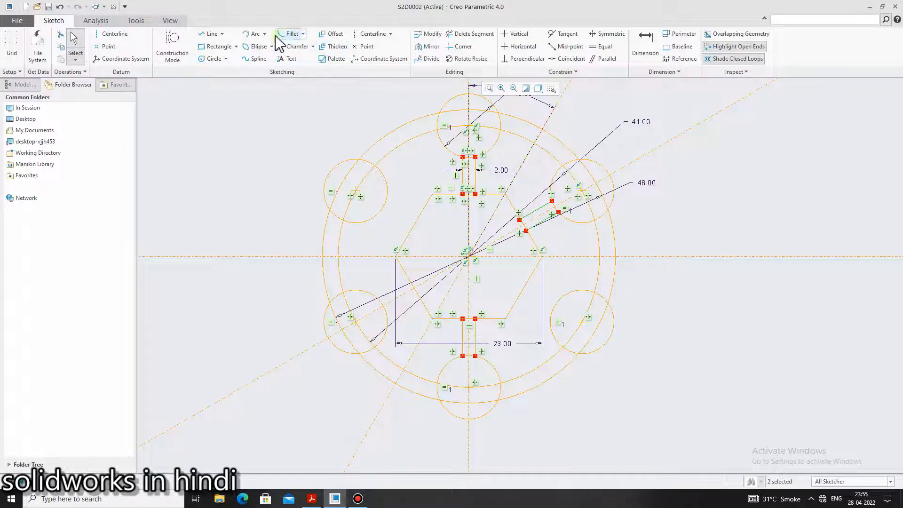
pyautogui.click(428, 46)
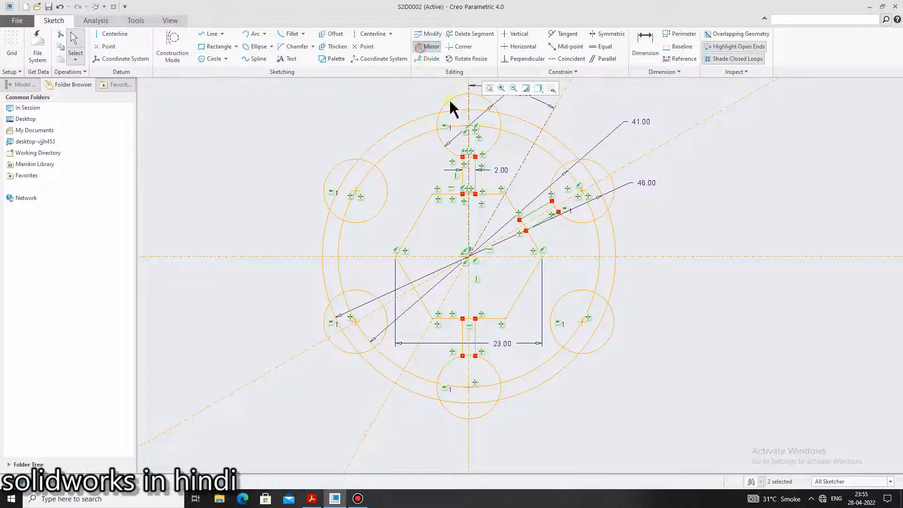
pyautogui.click(569, 257)
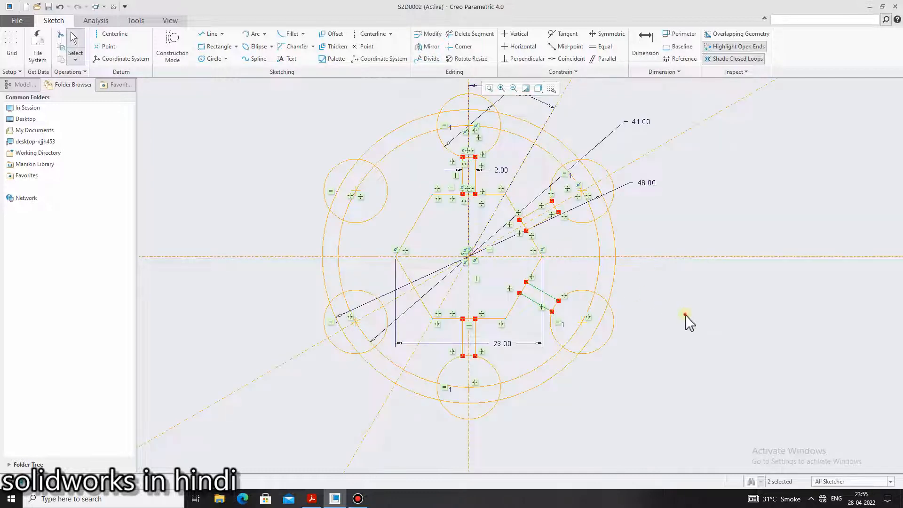
pyautogui.click(684, 314)
# Mirror the two lines of the upper-right spoke about the vertical centerline to create the upper-left spoke
pyautogui.click(537, 210)
pyautogui.scroll(-3, 546, 227)
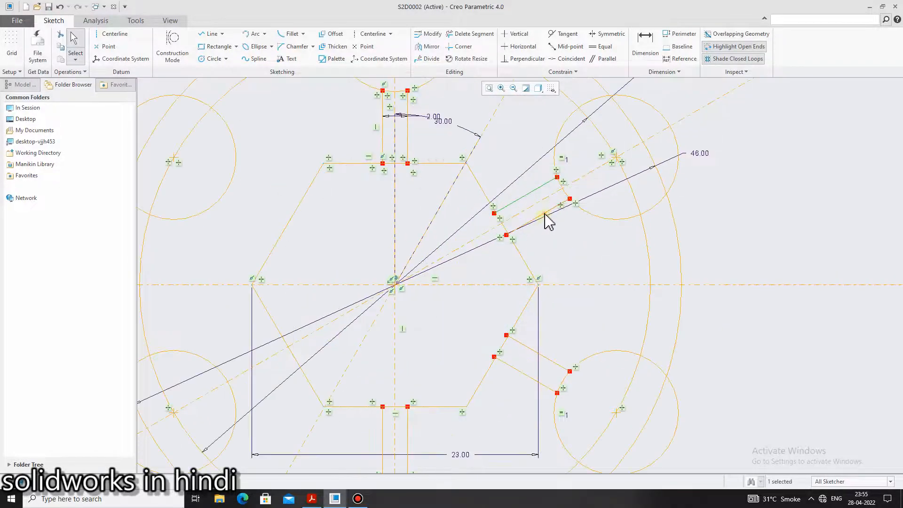
pyautogui.keyDown('ctrl'); pyautogui.click(543, 213); pyautogui.keyUp('ctrl')
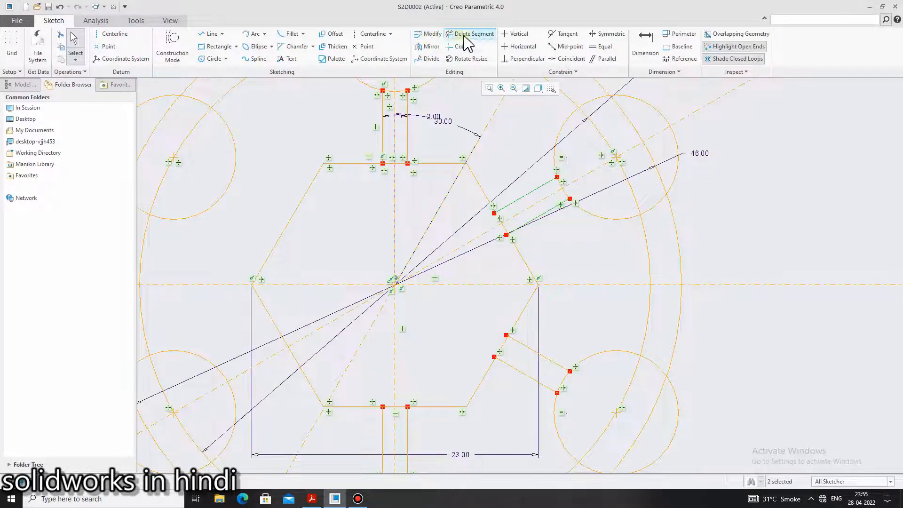
pyautogui.click(427, 47)
pyautogui.scroll(3, 489, 242)
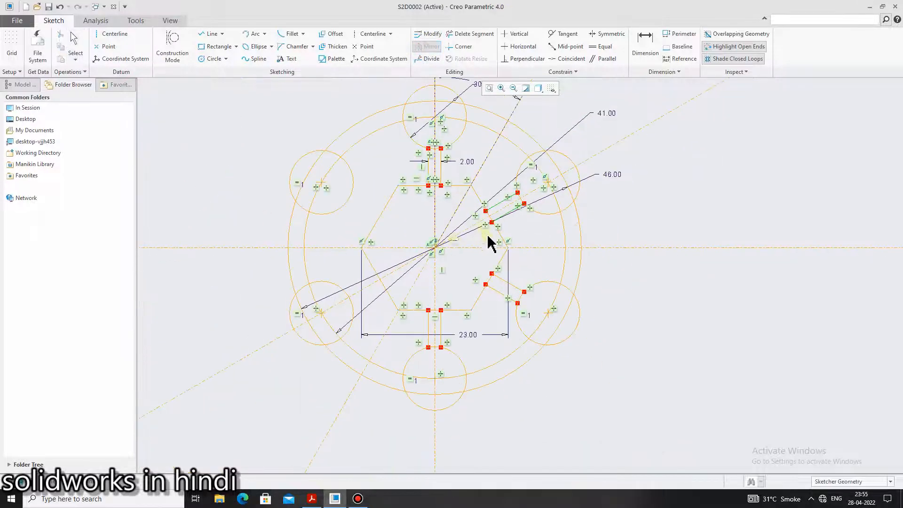
pyautogui.click(434, 209)
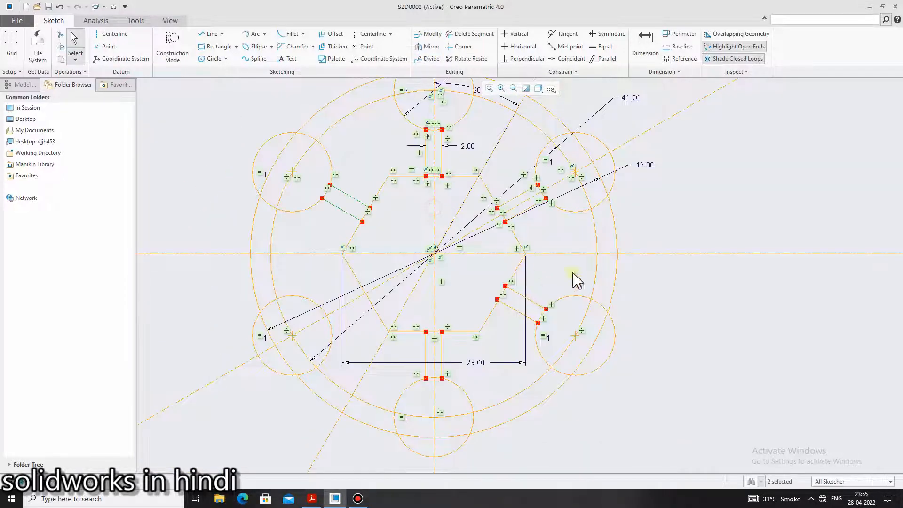
pyautogui.click(694, 324)
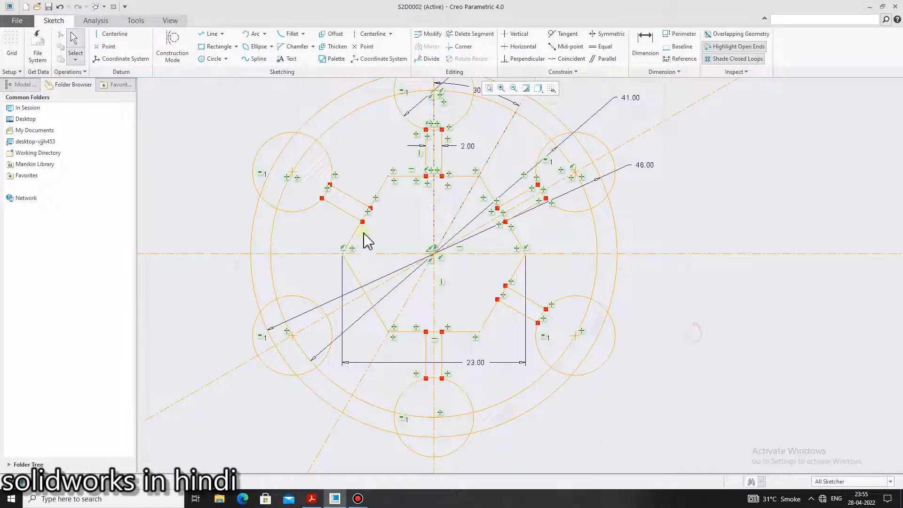
# Mirror the upper-left spoke's two lines about the horizontal centerline to create the lower-left spoke, then switch to the reference PDF to compare
pyautogui.click(337, 209)
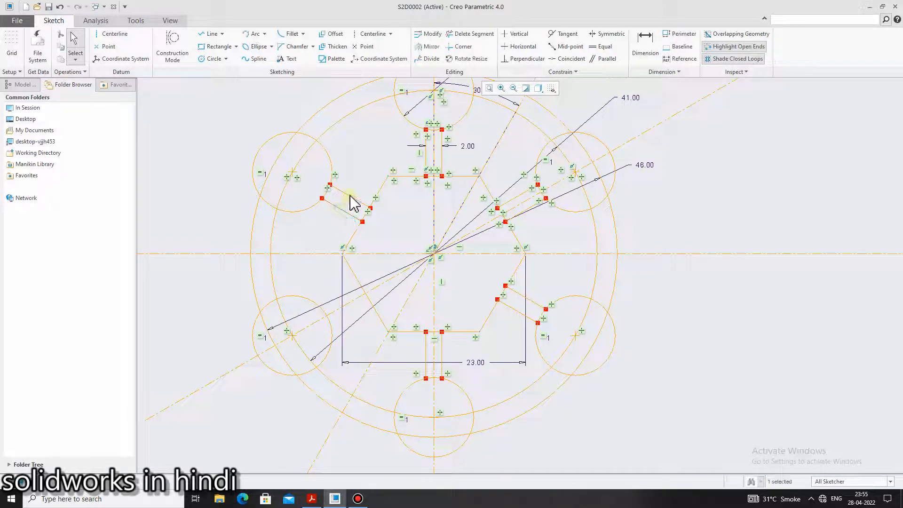
pyautogui.keyDown('ctrl'); pyautogui.click(349, 196); pyautogui.keyUp('ctrl')
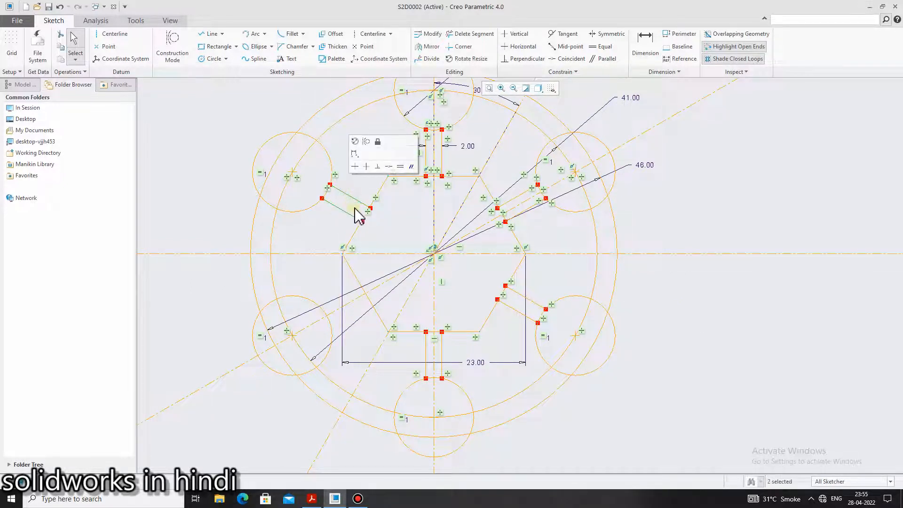
pyautogui.click(426, 47)
pyautogui.click(359, 255)
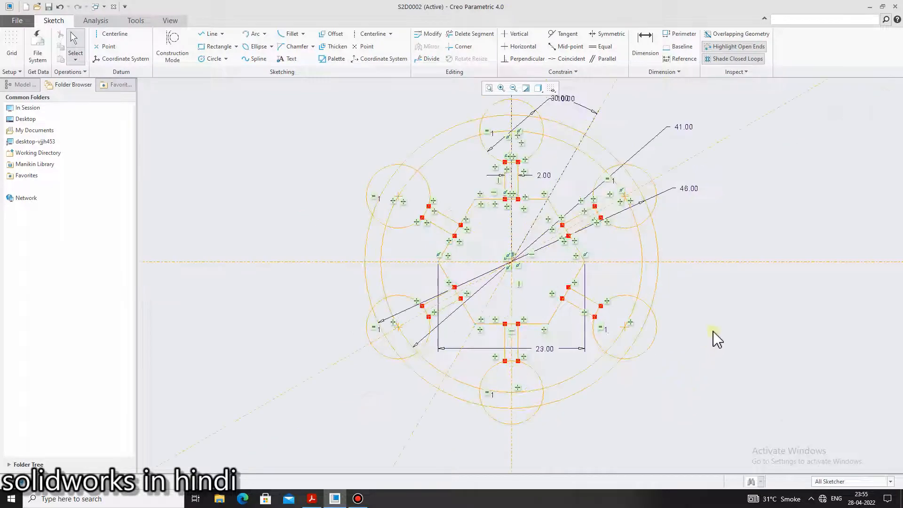
pyautogui.scroll(1, 715, 338)
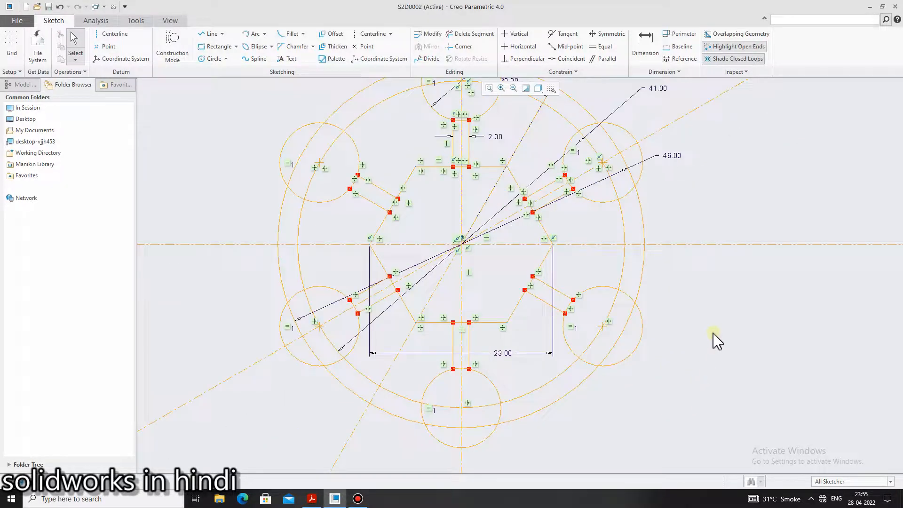
pyautogui.click(307, 501)
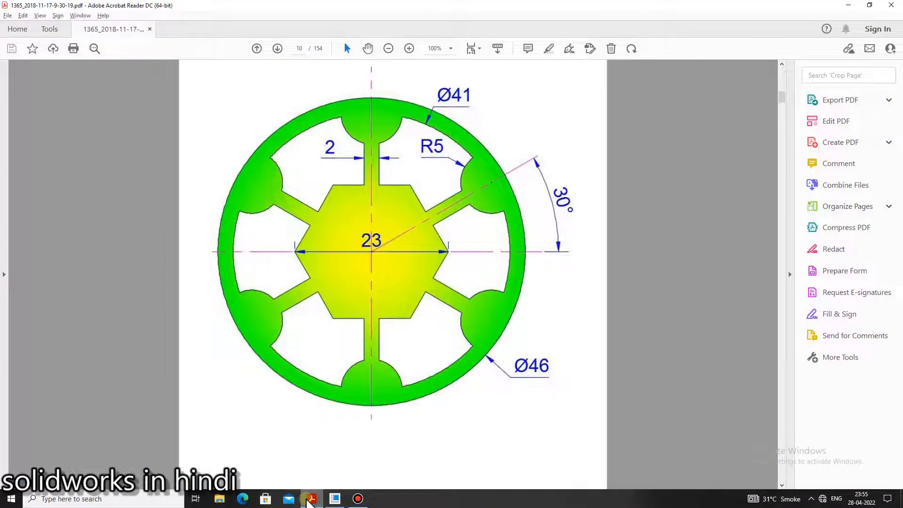
# Switch back to the Creo sketch and trim away the inner rim circle's arc inside the top circle
pyautogui.click(308, 503)
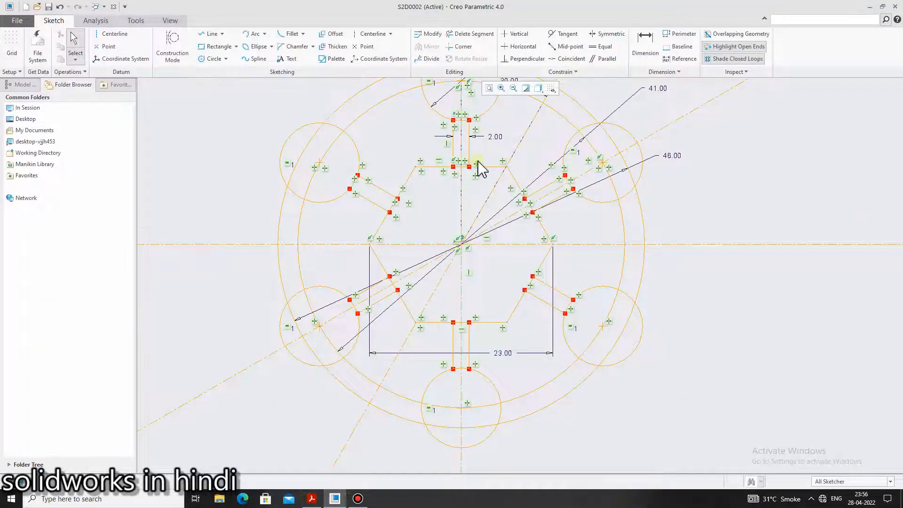
pyautogui.moveTo(529, 135); pyautogui.dragTo(519, 140, button='middle')
pyautogui.click(470, 34)
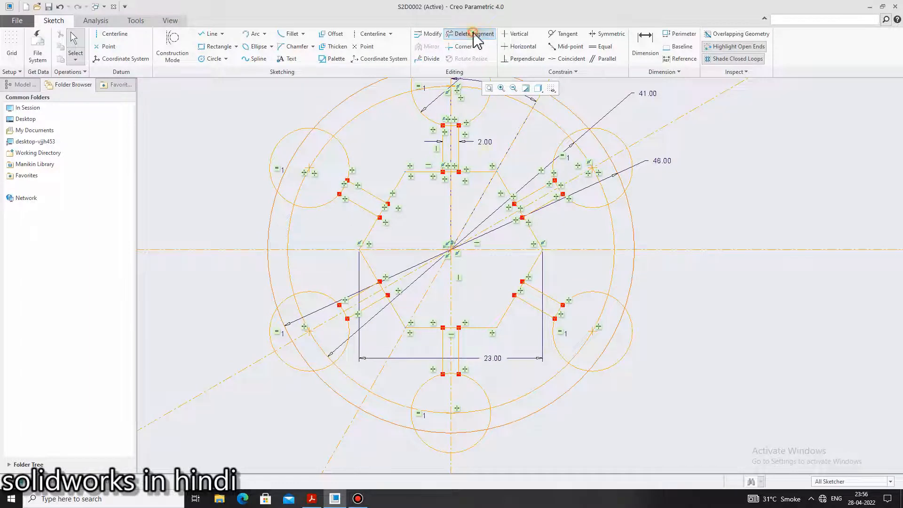
pyautogui.scroll(-2, 498, 160)
pyautogui.scroll(2, 498, 160)
pyautogui.scroll(-2, 497, 152)
pyautogui.scroll(1, 490, 115)
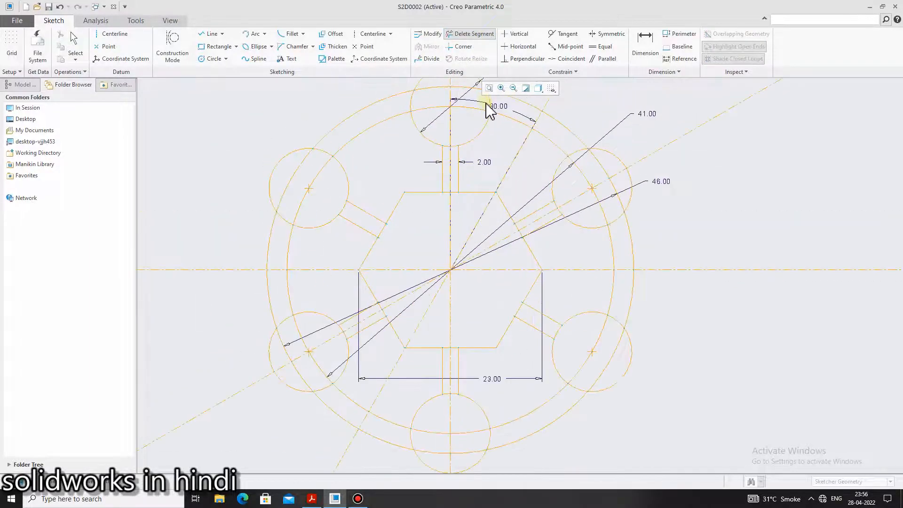
pyautogui.scroll(2, 488, 103)
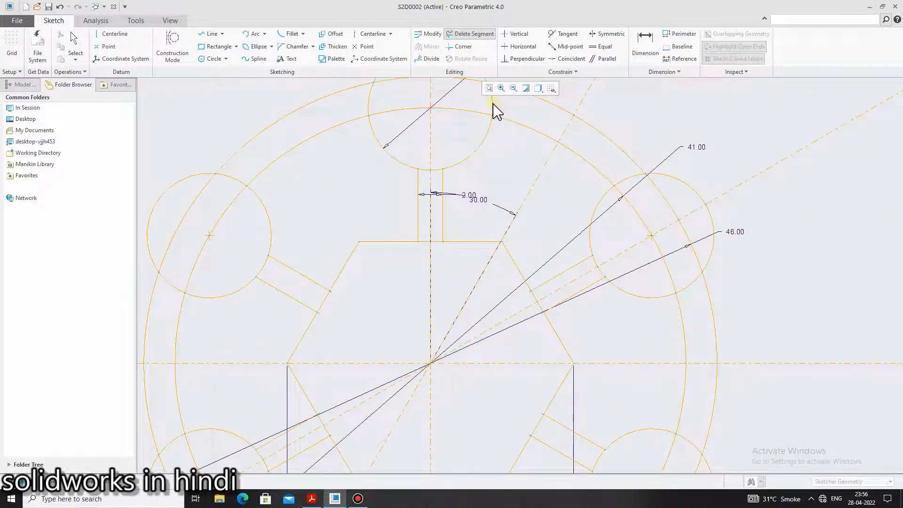
pyautogui.click(493, 106)
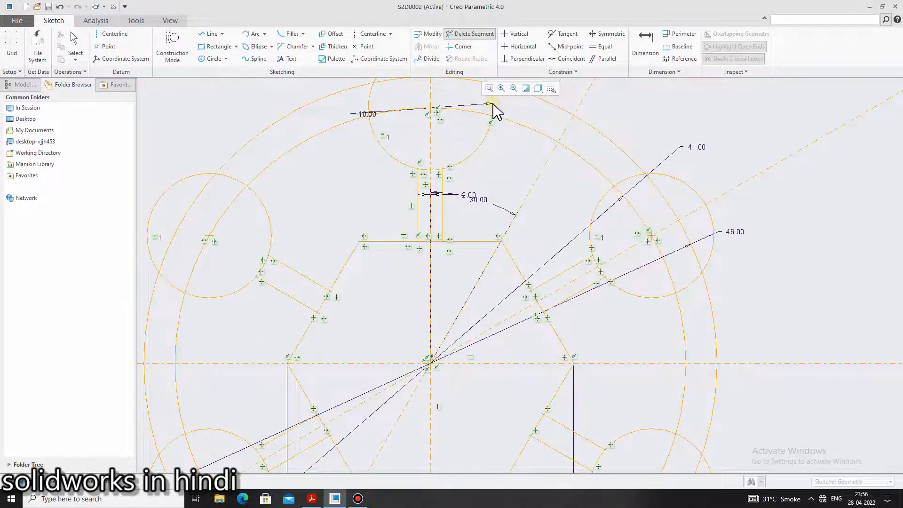
pyautogui.click(465, 118)
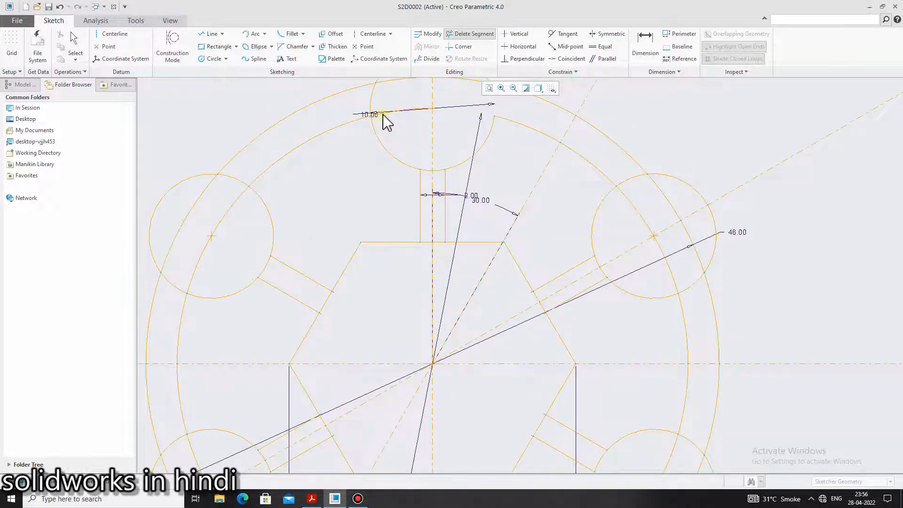
# Trim away the top circle's side arcs lying between the inner and outer rim circles
pyautogui.scroll(3, 382, 116)
pyautogui.scroll(-5, 500, 195)
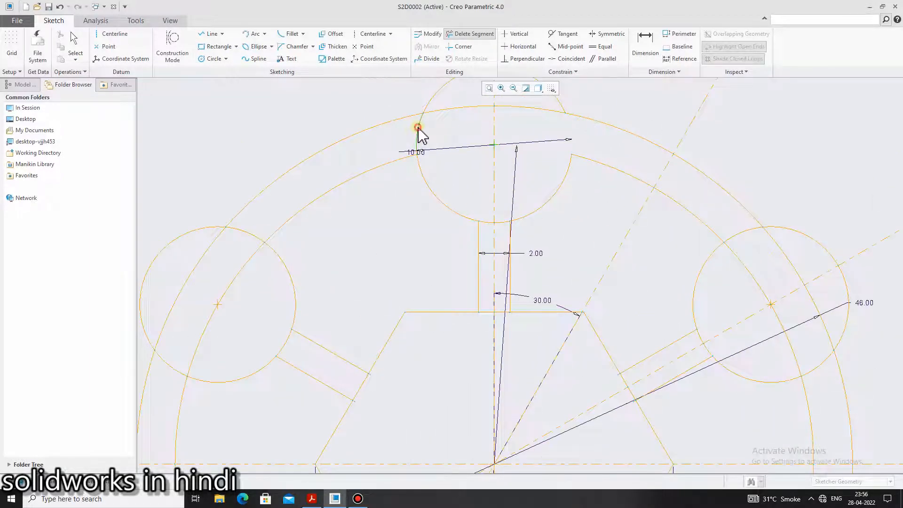
pyautogui.click(419, 133)
pyautogui.scroll(-2, 500, 197)
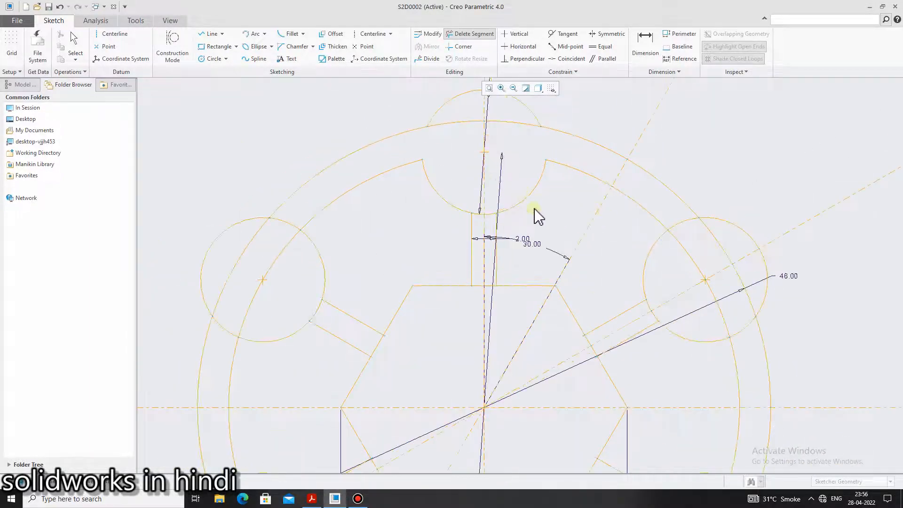
# Compare with the reference PDF and trim away the top circle's arc between the top spoke's two side lines
pyautogui.click(313, 499)
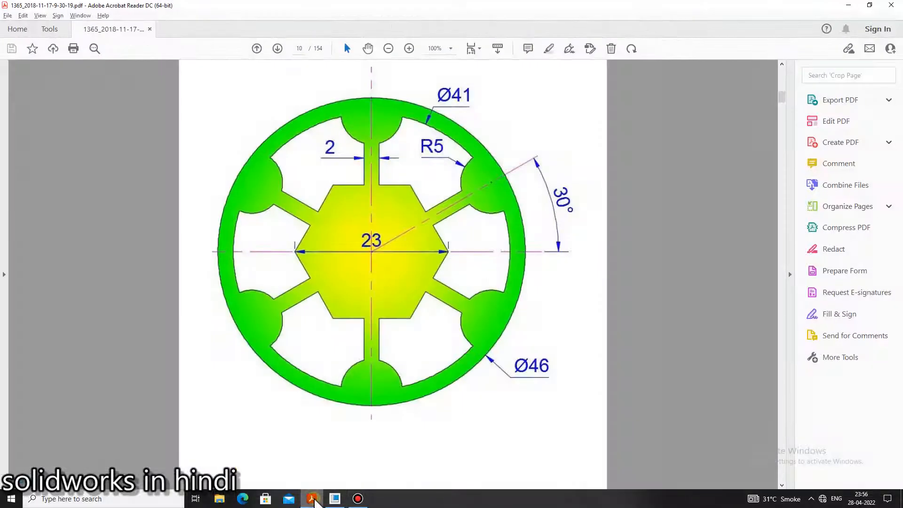
pyautogui.click(314, 500)
pyautogui.scroll(2, 539, 202)
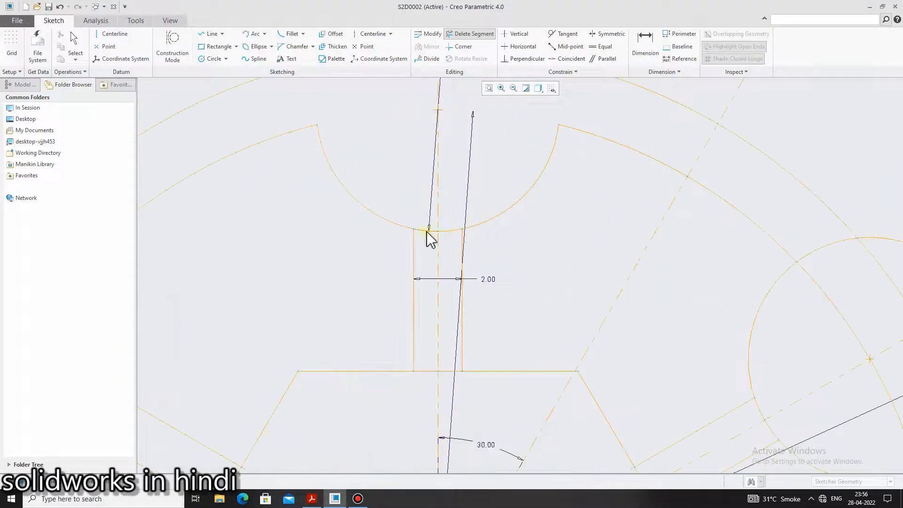
pyautogui.click(426, 230)
pyautogui.click(450, 231)
pyautogui.scroll(3, 475, 256)
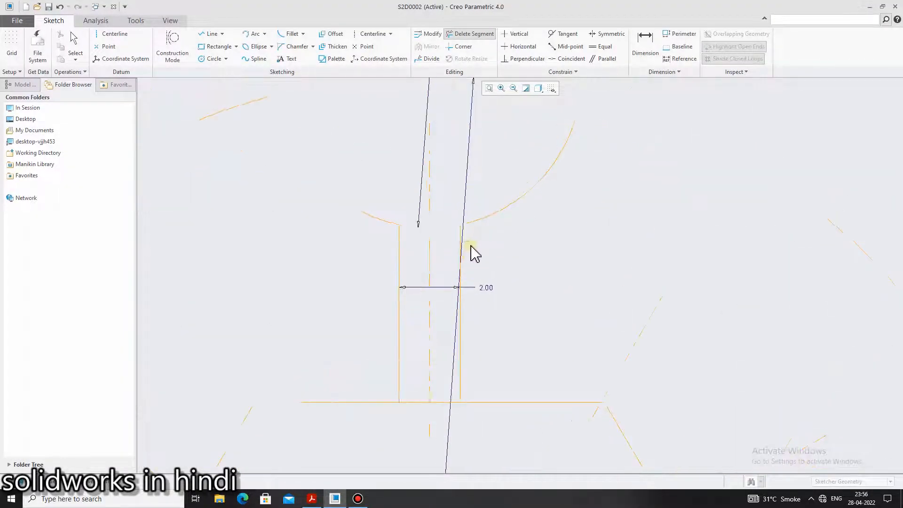
# Trim away the remaining part of the top circle that lies outside the outer rim circle
pyautogui.scroll(-4, 498, 268)
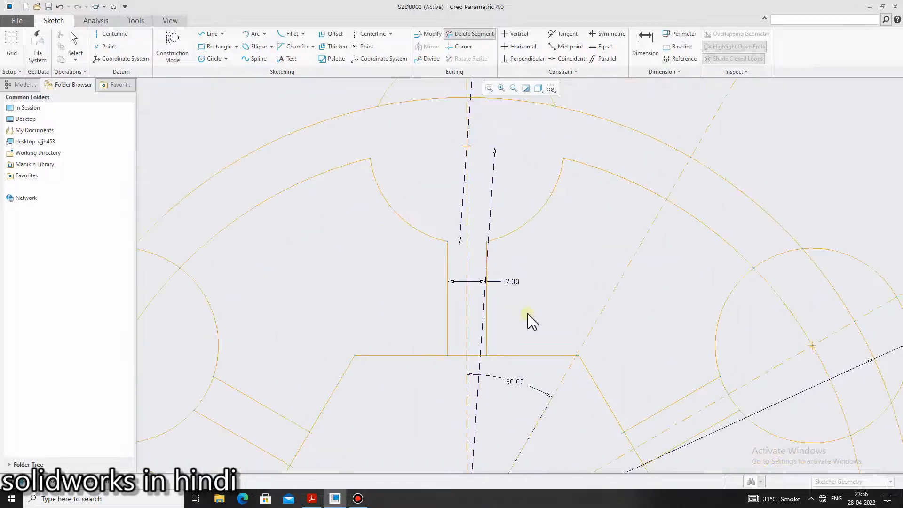
pyautogui.scroll(-4, 528, 315)
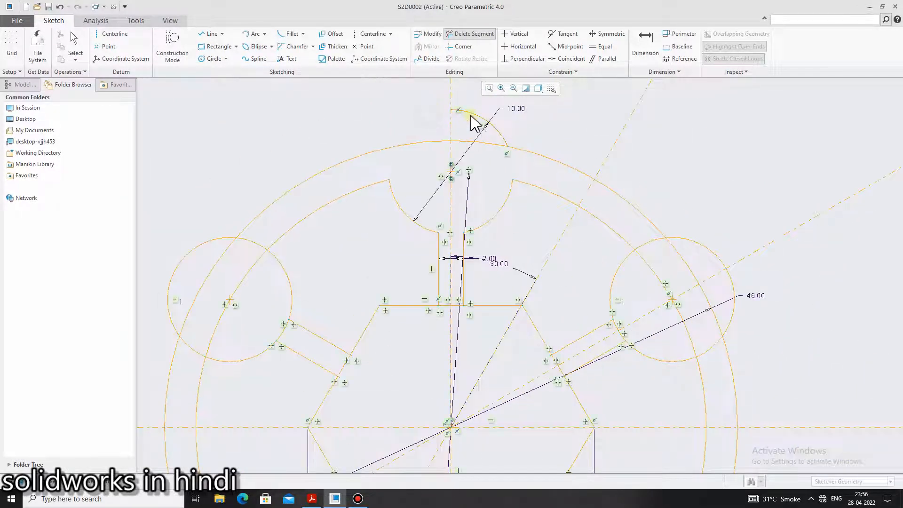
pyautogui.scroll(-3, 518, 203)
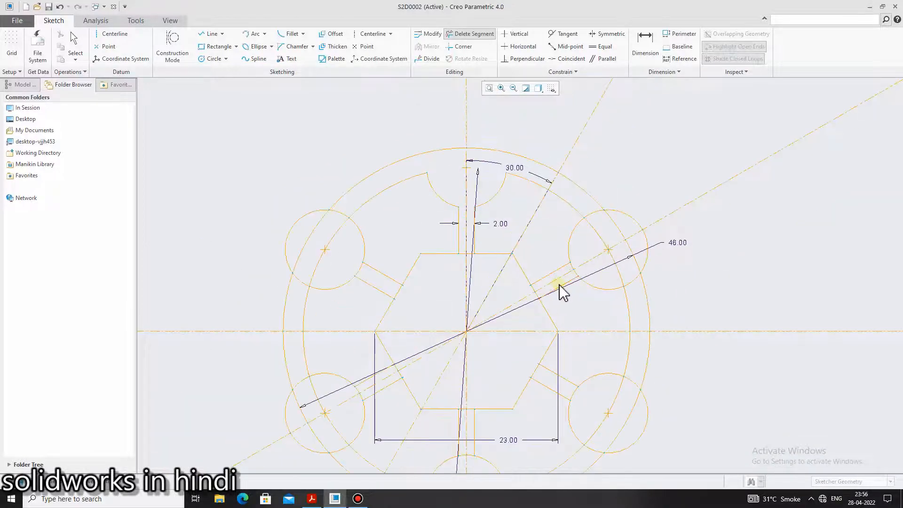
# Trim away the part of the upper-right circle that lies outside the inner rim circle
pyautogui.scroll(3, 561, 292)
pyautogui.click(579, 210)
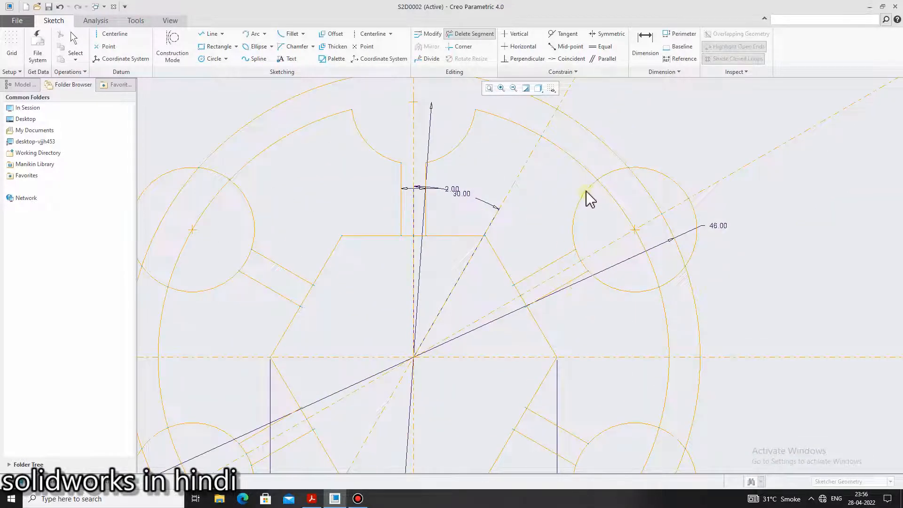
pyautogui.moveTo(620, 179)
pyautogui.mouseDown()
pyautogui.moveTo(655, 177)
pyautogui.moveTo(704, 243)
pyautogui.moveTo(682, 291)
pyautogui.moveTo(645, 296)
pyautogui.mouseUp()
pyautogui.scroll(-1, 602, 295)
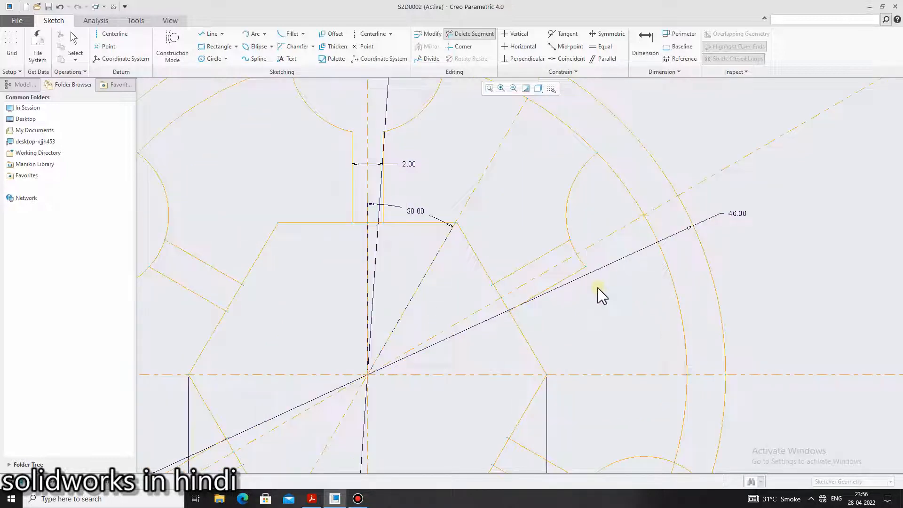
pyautogui.scroll(4, 602, 295)
pyautogui.scroll(-2, 602, 339)
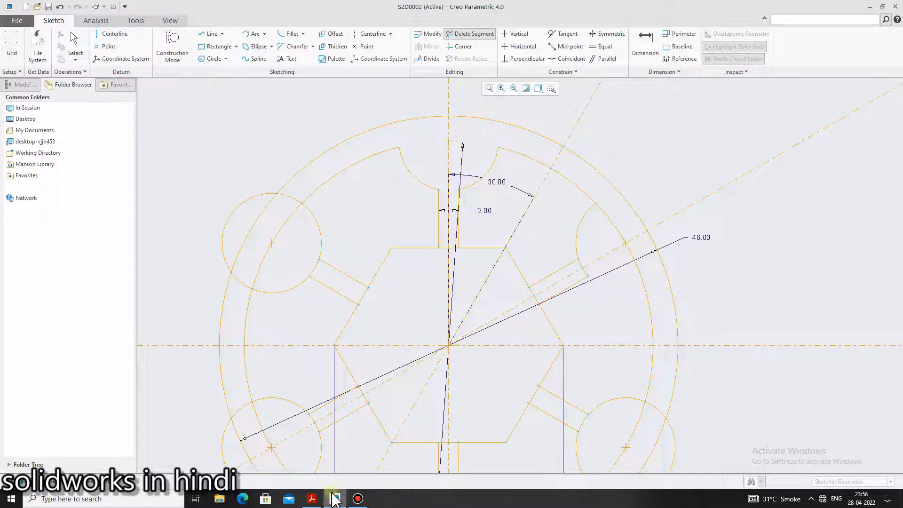
# Compare the sketch with the reference PDF and undo the last trim on the upper-right circle
pyautogui.click(312, 499)
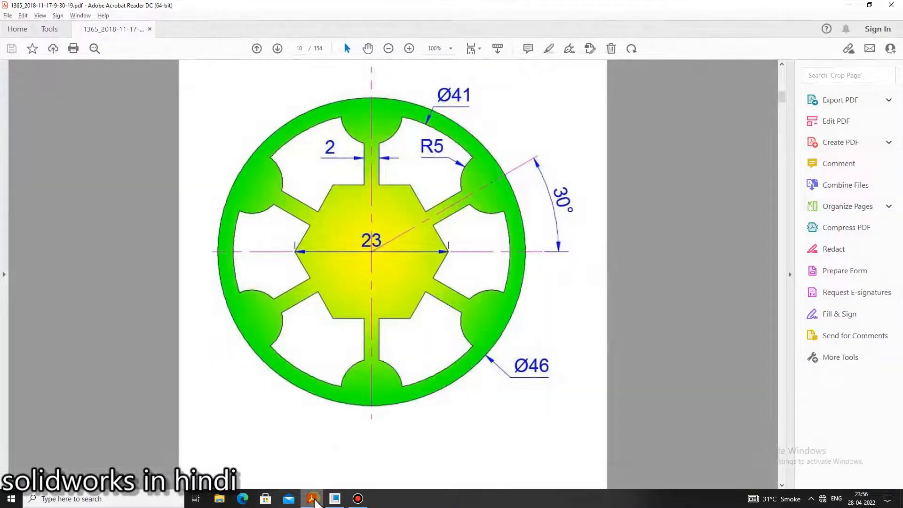
pyautogui.click(313, 500)
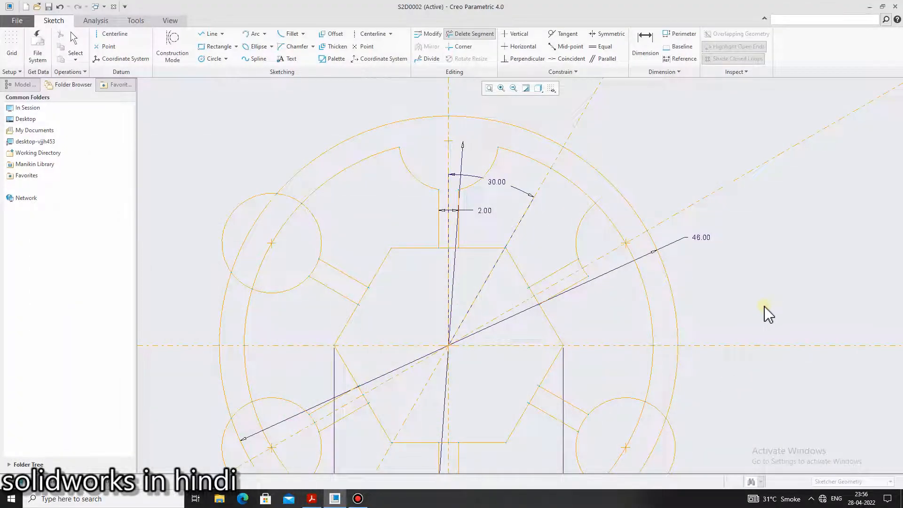
pyautogui.hotkey('ctrl', 'z')
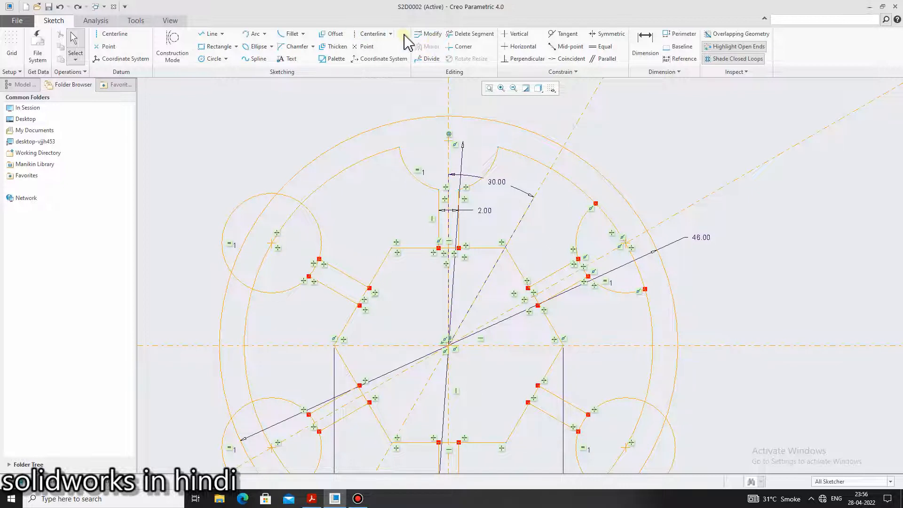
# Restart Delete Segment, recheck the reference PDF and trim the upper-right circle's arc between its spoke's two lines
pyautogui.click(468, 34)
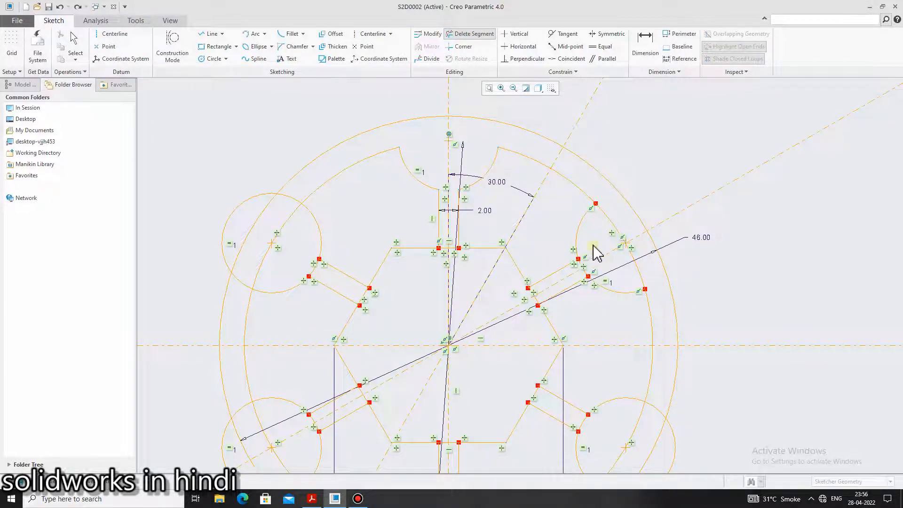
pyautogui.click(312, 505)
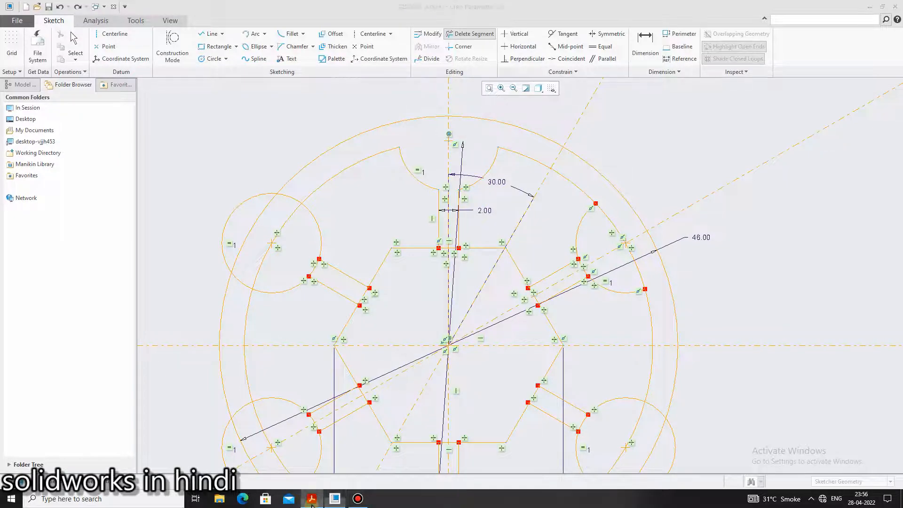
pyautogui.click(312, 505)
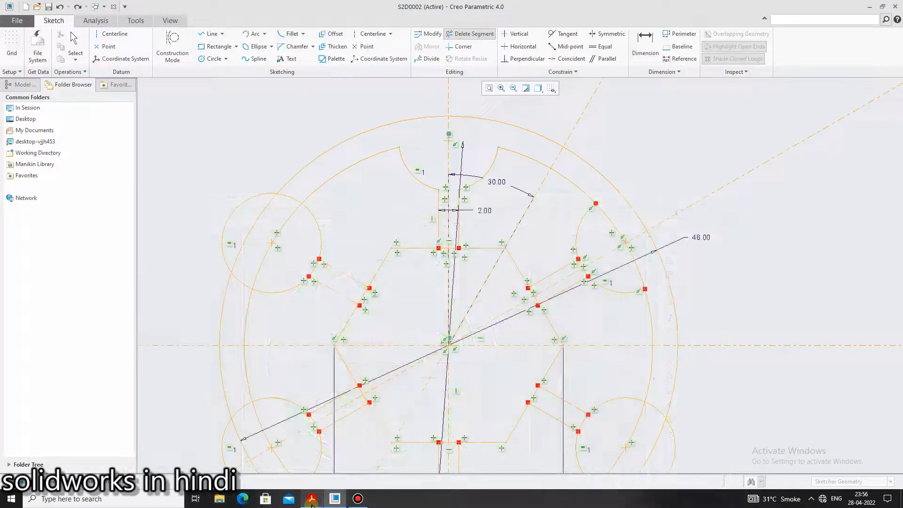
pyautogui.scroll(4, 574, 333)
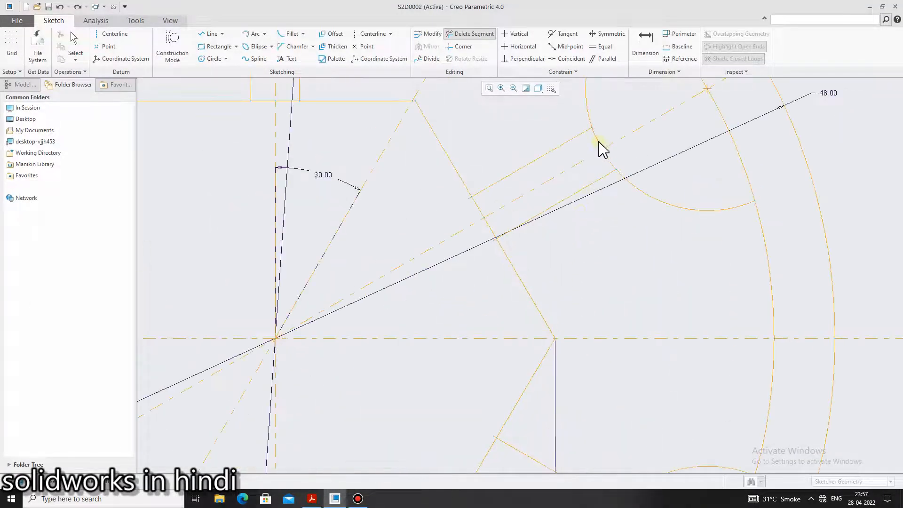
pyautogui.scroll(-4, 621, 282)
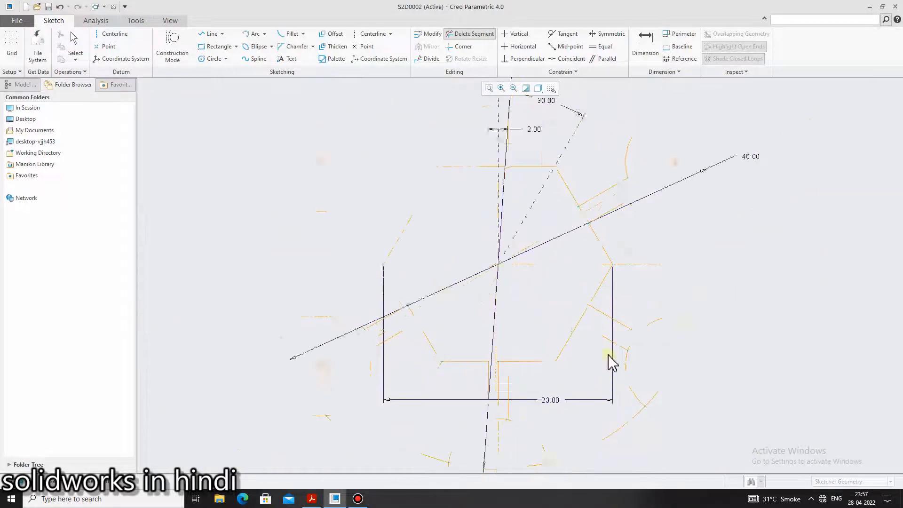
# Trim away the arcs of the lower-right and bottom circles that close off the ends of their spokes
pyautogui.scroll(3, 611, 362)
pyautogui.scroll(-5, 655, 362)
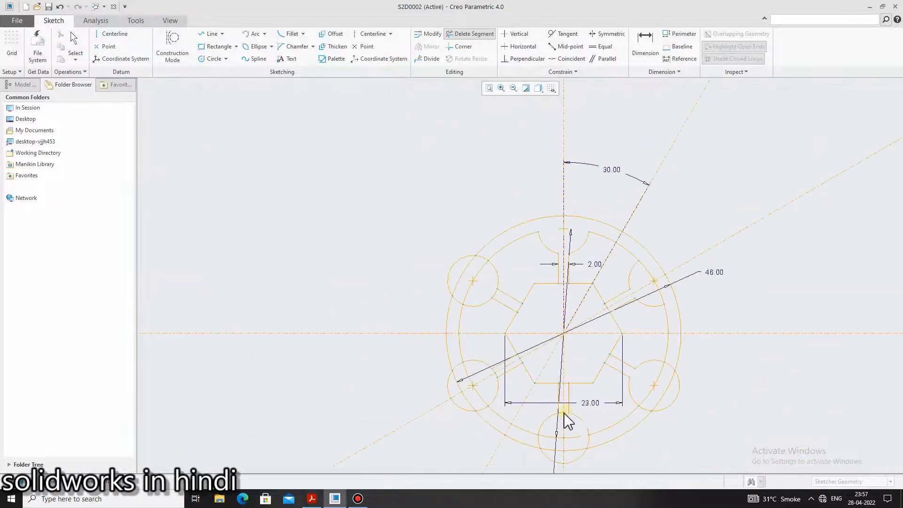
pyautogui.scroll(3, 566, 419)
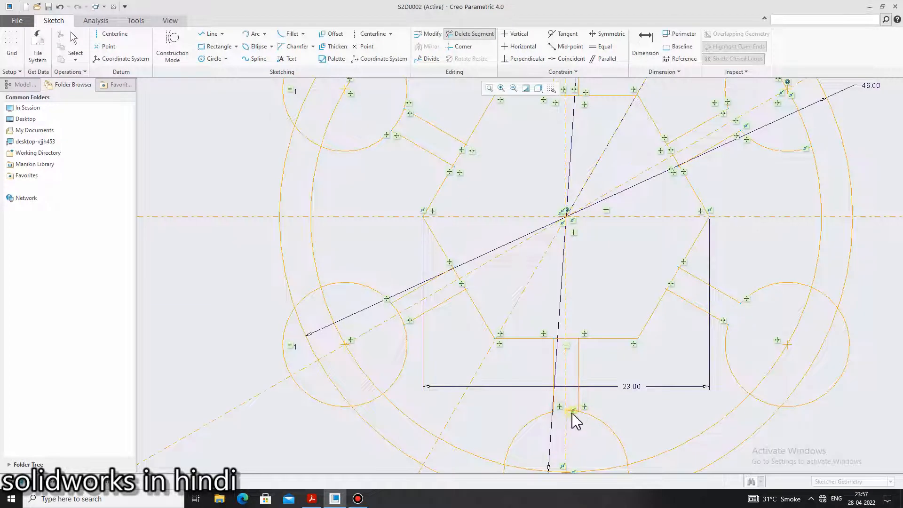
pyautogui.scroll(3, 577, 418)
pyautogui.scroll(-4, 576, 418)
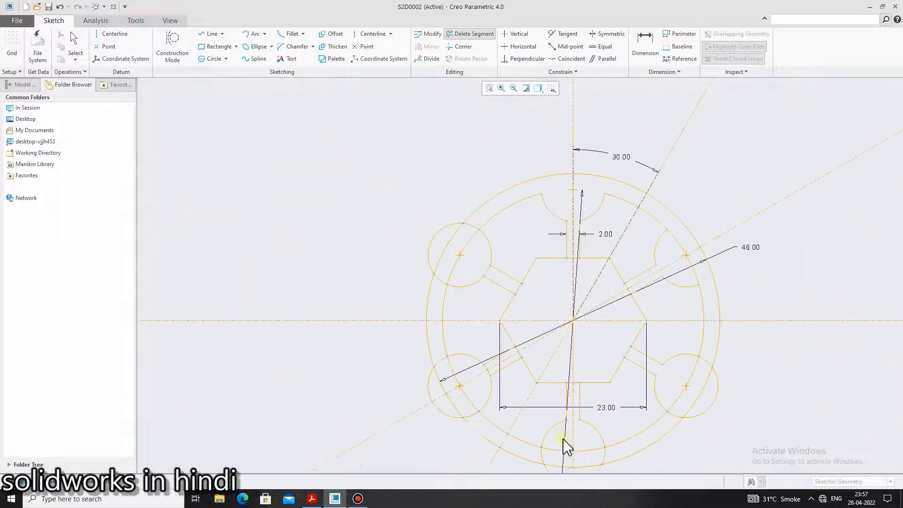
# Trim away the lower-left circle's arc pieces between the two lines of its spoke
pyautogui.scroll(5, 508, 391)
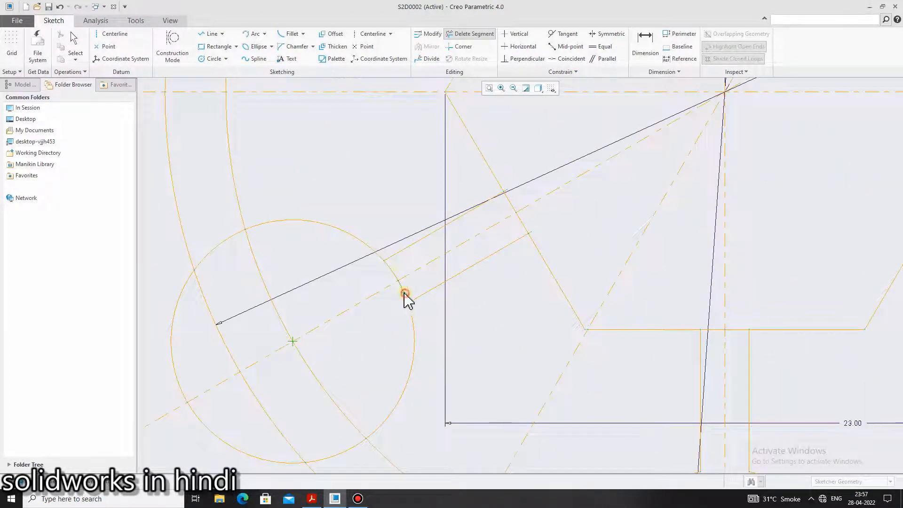
pyautogui.click(406, 297)
pyautogui.click(397, 276)
pyautogui.click(289, 498)
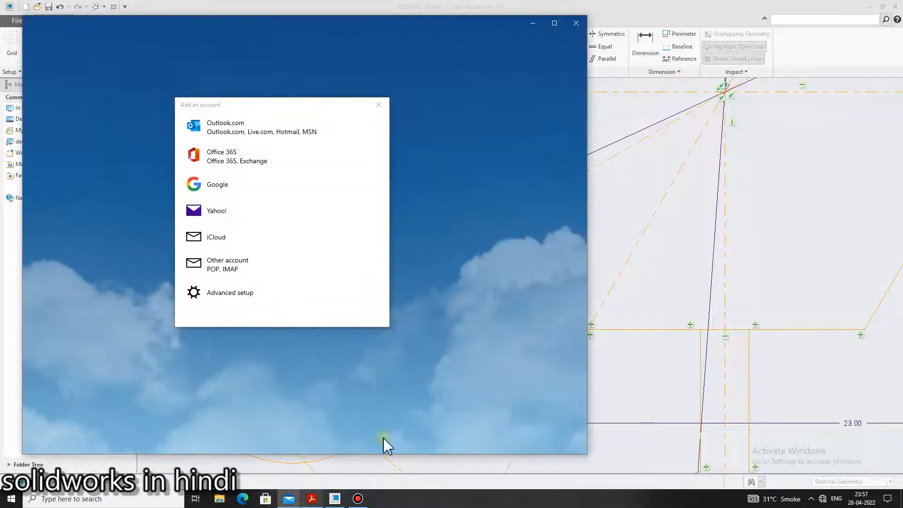
pyautogui.click(378, 104)
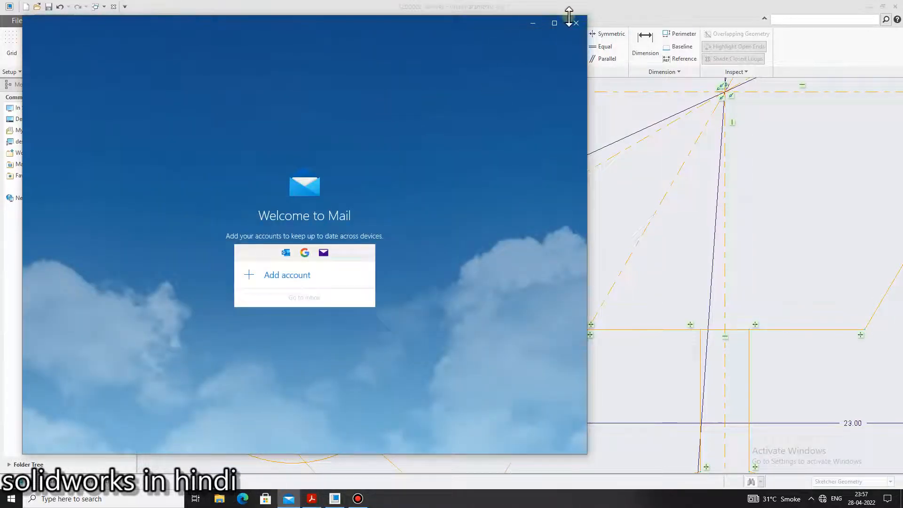
pyautogui.click(576, 22)
# Check the reference PDF, then trim away the upper-left circle's arc between the two lines of its spoke
pyautogui.click(311, 499)
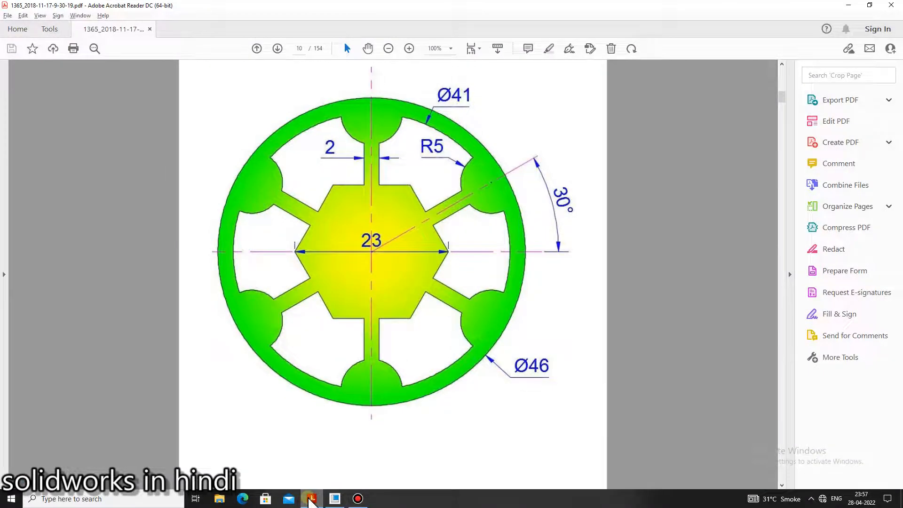
pyautogui.click(310, 500)
pyautogui.scroll(-5, 484, 353)
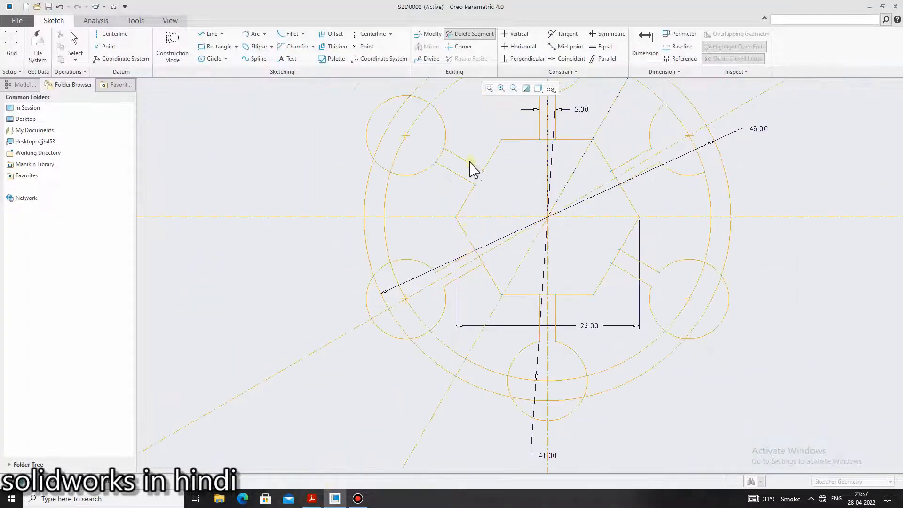
pyautogui.scroll(4, 473, 169)
pyautogui.scroll(-6, 408, 160)
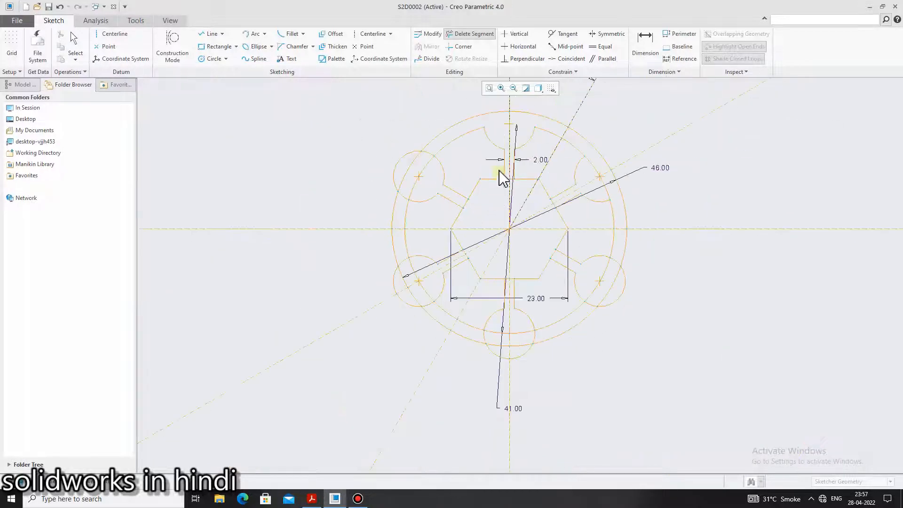
pyautogui.scroll(2, 502, 177)
pyautogui.scroll(-2, 527, 245)
pyautogui.scroll(2, 526, 327)
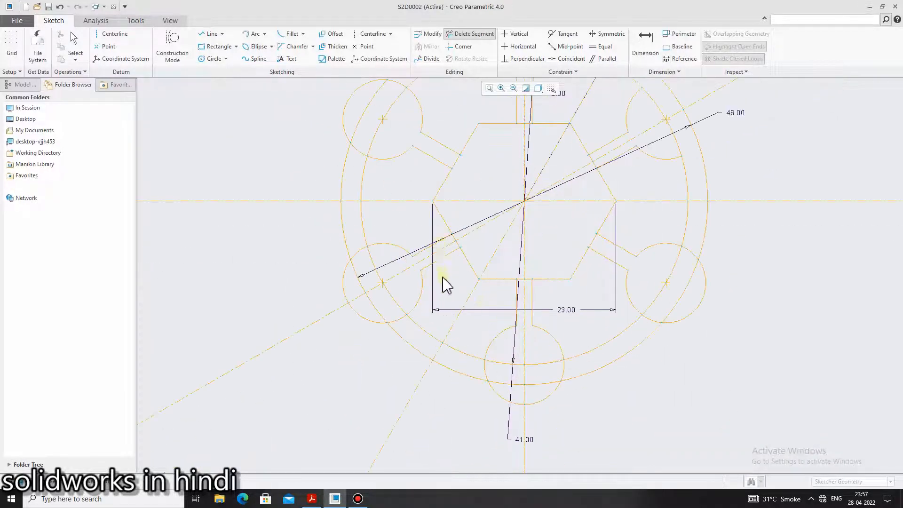
# Trim away the arcs of the upper-left, lower-left, bottom and lower-right small circles that extend outside the 46 mm circle
pyautogui.moveTo(442, 277); pyautogui.dragTo(437, 315, button='middle')
pyautogui.click(349, 129)
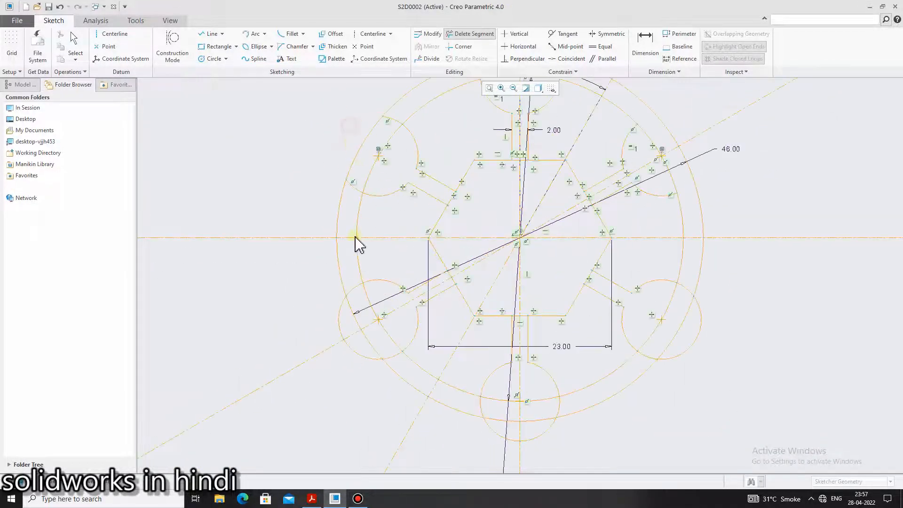
pyautogui.click(339, 325)
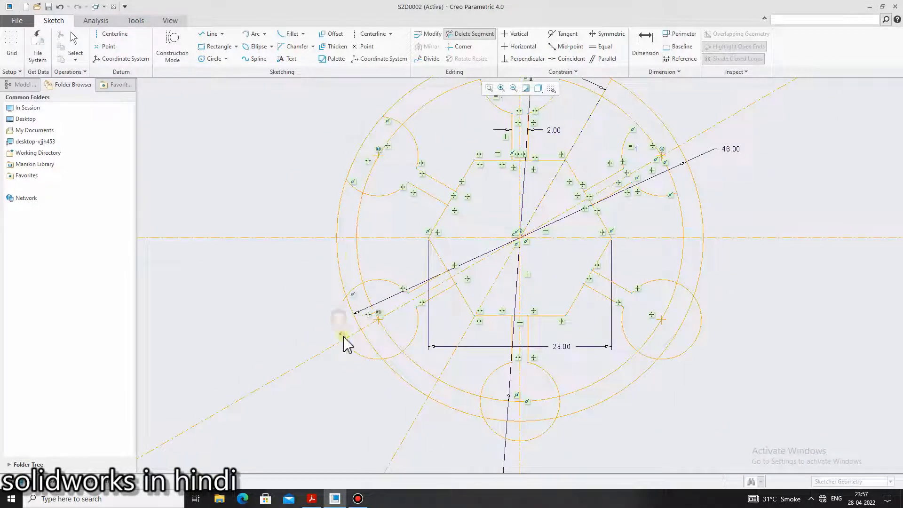
pyautogui.click(508, 440)
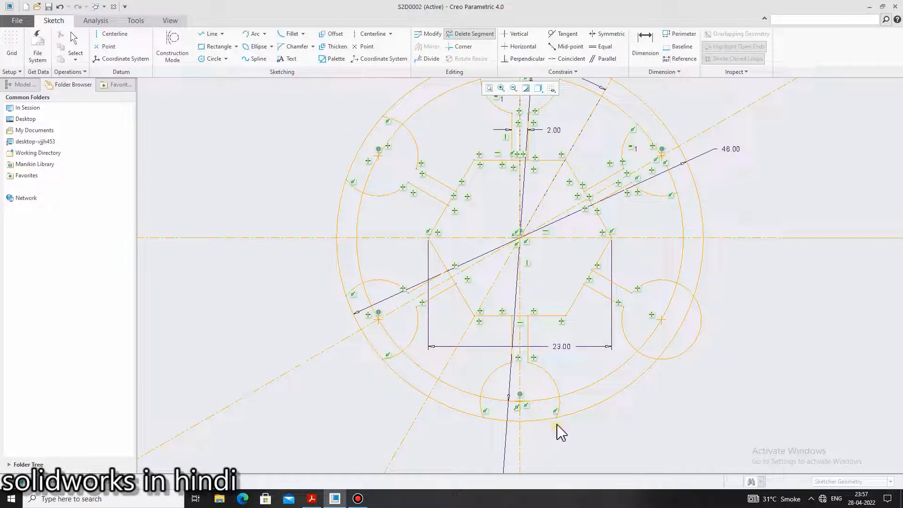
pyautogui.click(688, 351)
pyautogui.scroll(3, 688, 351)
pyautogui.scroll(-3, 663, 285)
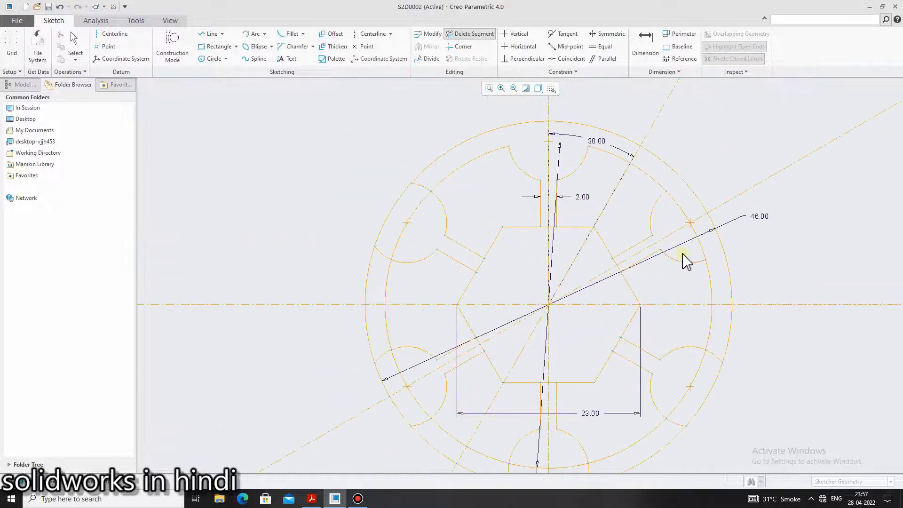
pyautogui.scroll(4, 702, 381)
pyautogui.scroll(-3, 678, 429)
pyautogui.scroll(-1, 671, 431)
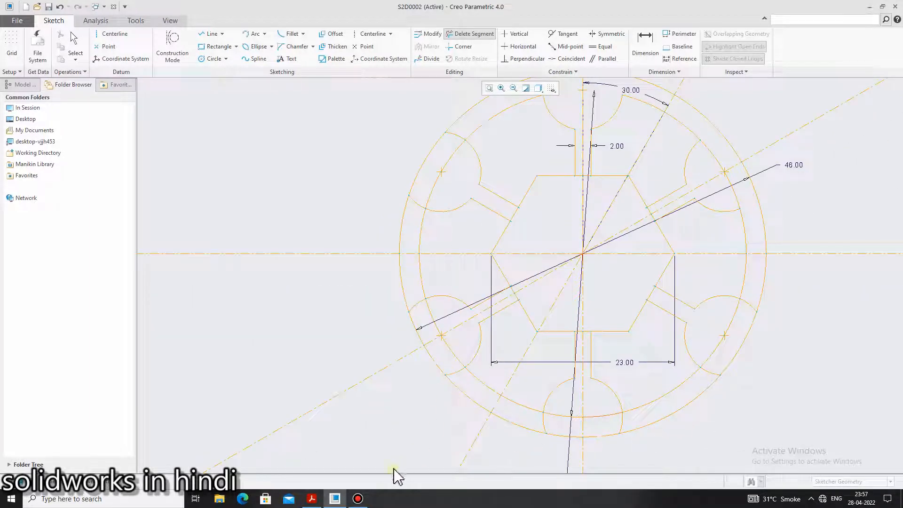
# Check the reference PDF, then trim away the 41 mm circle's arcs inside the lower-left and upper-left small circles
pyautogui.click(317, 501)
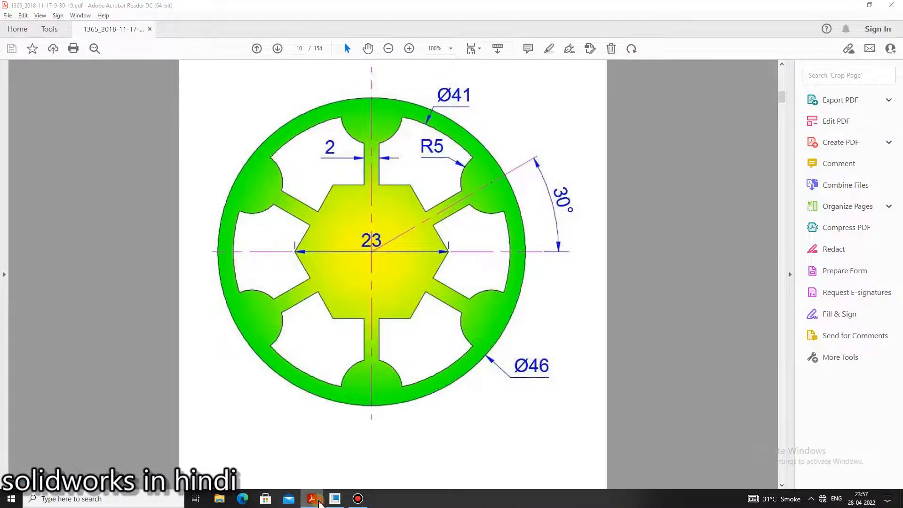
pyautogui.click(334, 498)
pyautogui.click(453, 352)
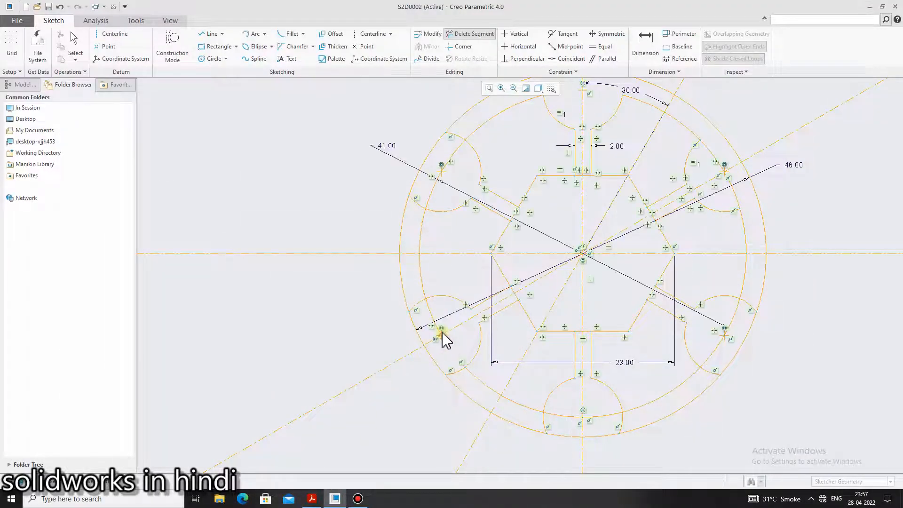
pyautogui.click(439, 329)
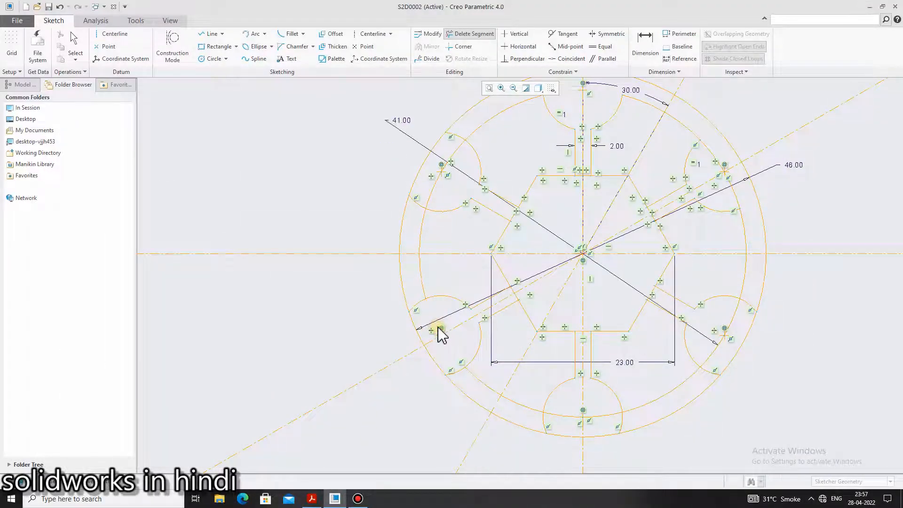
pyautogui.click(437, 200)
pyautogui.scroll(2, 486, 207)
pyautogui.scroll(-1, 532, 165)
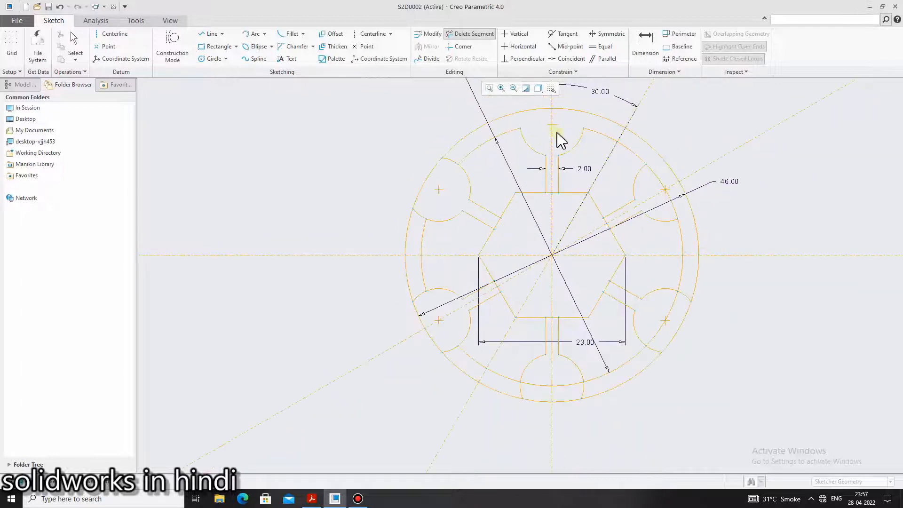
# Trim away the 41 mm circle's arcs inside the upper-right, lower-right and bottom small circles
pyautogui.click(657, 177)
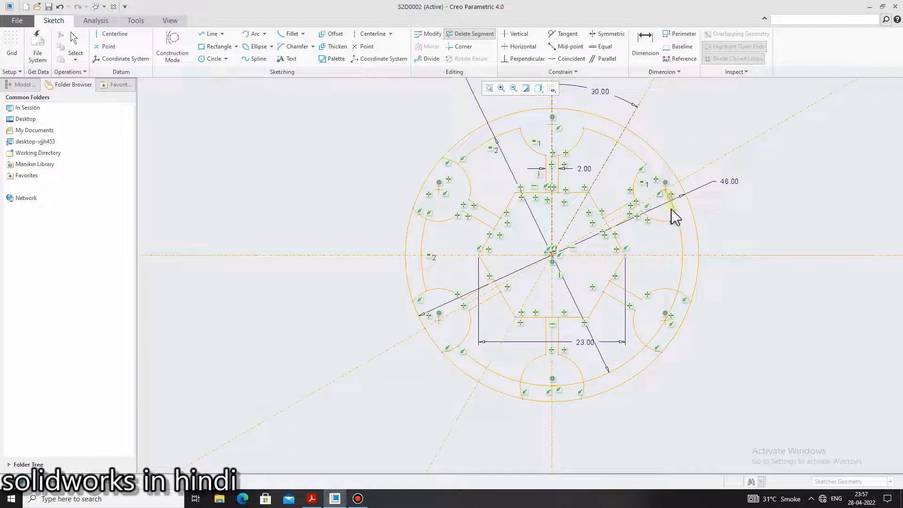
pyautogui.click(675, 210)
pyautogui.click(547, 390)
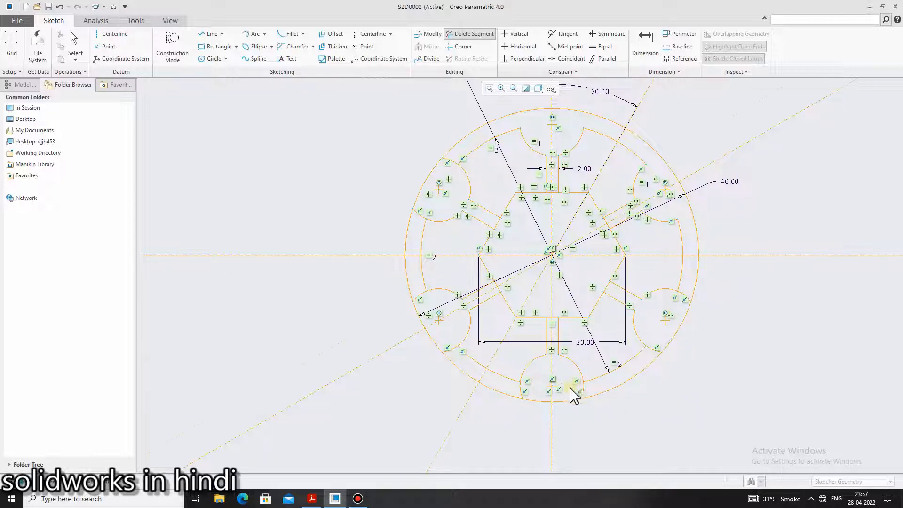
pyautogui.scroll(5, 571, 390)
pyautogui.scroll(-6, 576, 429)
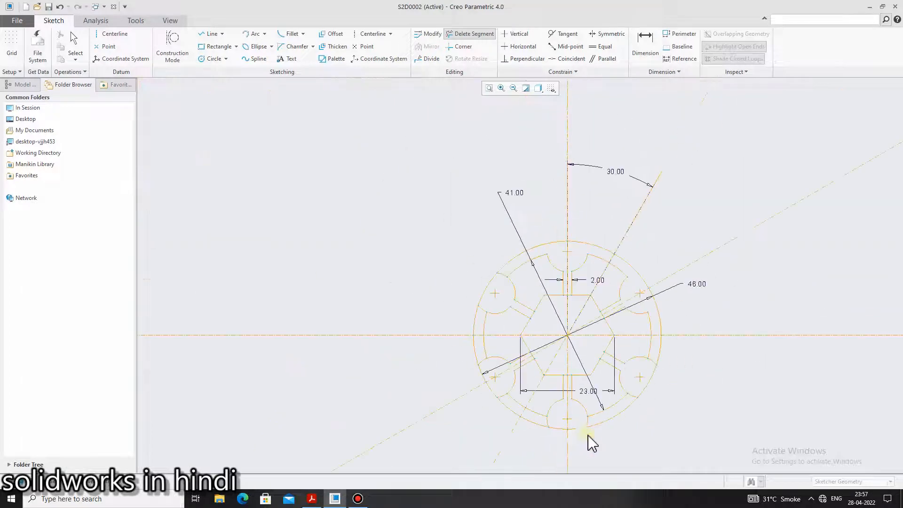
pyautogui.scroll(3, 591, 440)
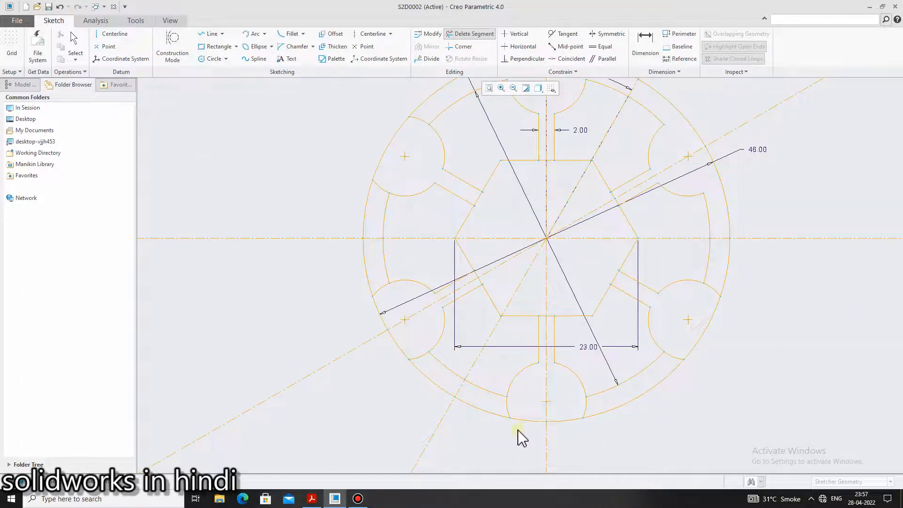
# Recheck the reference PDF, then trim the lower-left and upper-left small circles' leftover arc pieces between the 41 mm and 46 mm circles
pyautogui.click(311, 499)
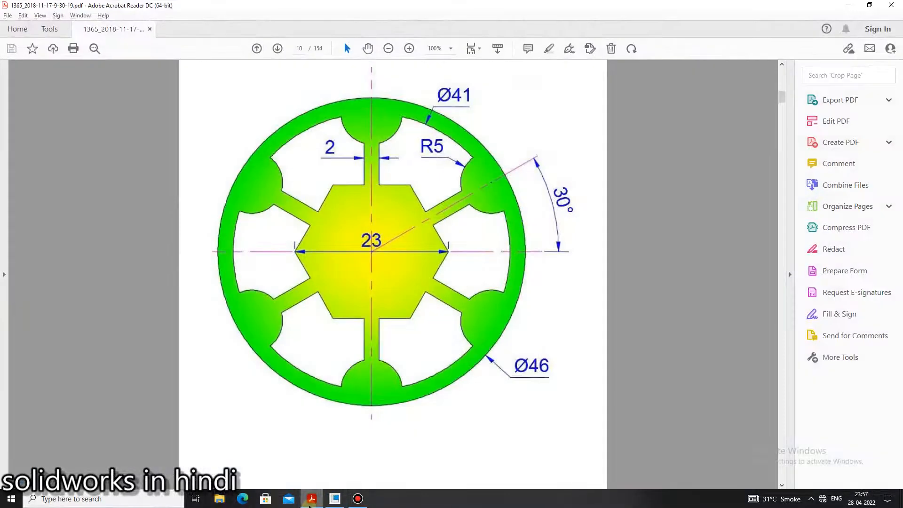
pyautogui.click(310, 500)
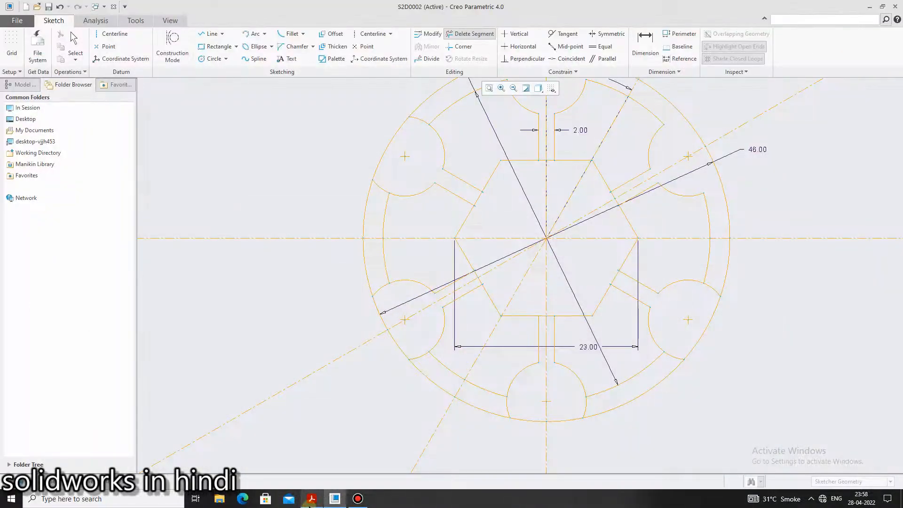
pyautogui.click(310, 499)
pyautogui.click(310, 499)
pyautogui.click(379, 292)
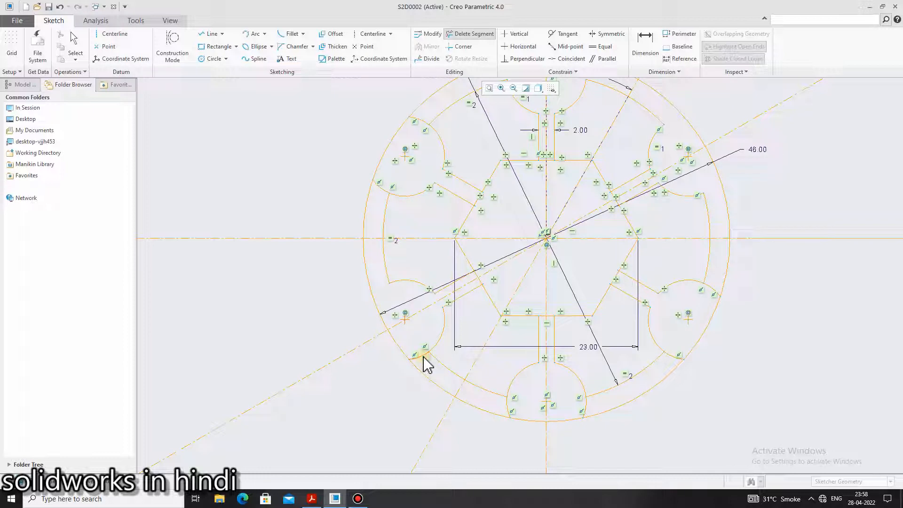
pyautogui.moveTo(425, 364); pyautogui.dragTo(408, 399)
pyautogui.click(382, 188)
pyautogui.click(422, 121)
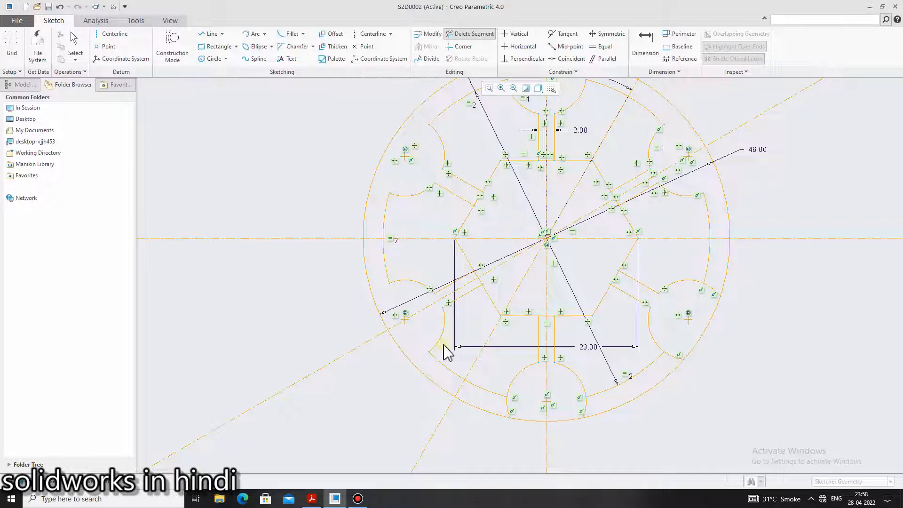
# Trim the bottom and lower-right small circles' leftover arc pieces within the rim and end Delete Segment
pyautogui.click(511, 412)
pyautogui.click(587, 404)
pyautogui.click(676, 356)
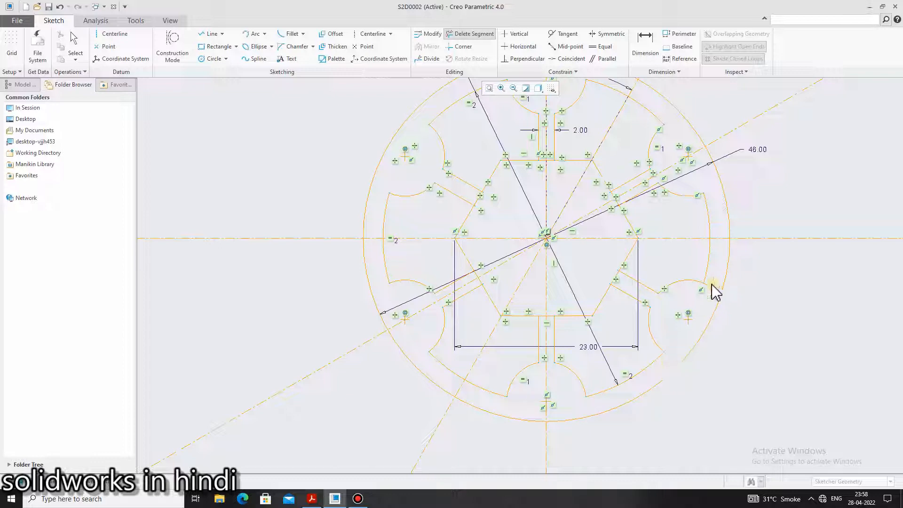
pyautogui.click(712, 284)
pyautogui.scroll(2, 697, 189)
pyautogui.scroll(-2, 613, 116)
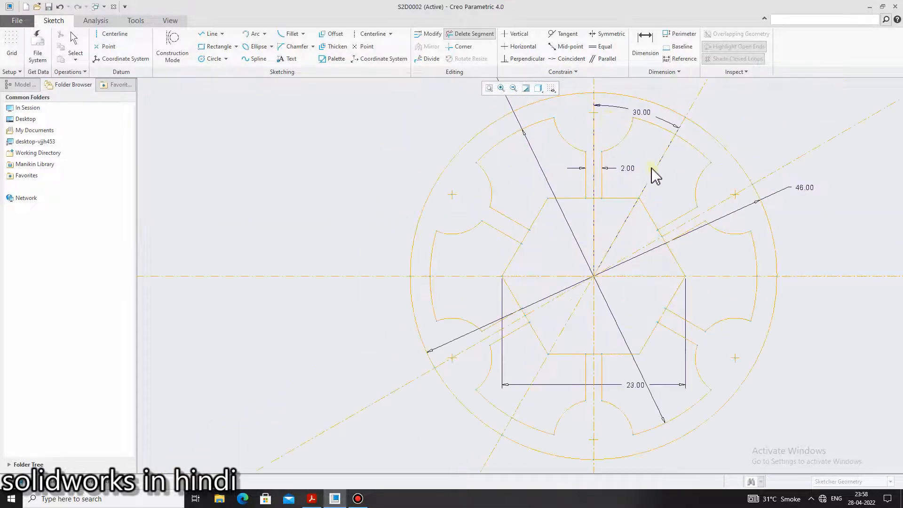
pyautogui.scroll(3, 710, 391)
pyautogui.scroll(-2, 724, 439)
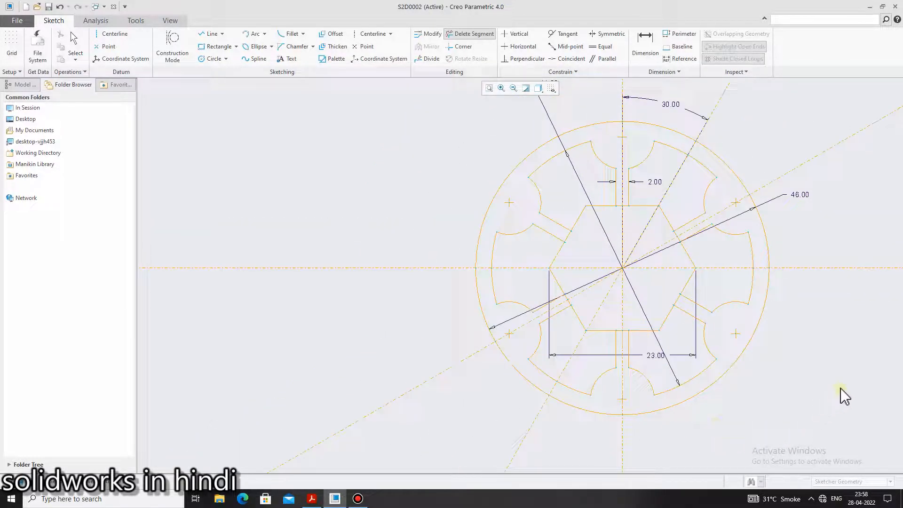
pyautogui.middleClick(845, 401)
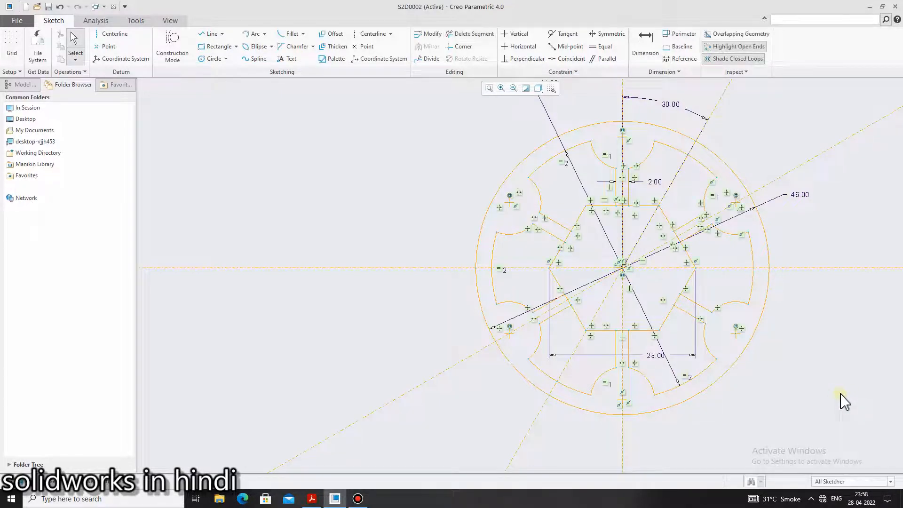
# Examine the sketch's closed-loop shading and open ends around the hexagon and compare them with the reference PDF
pyautogui.scroll(-1, 845, 428)
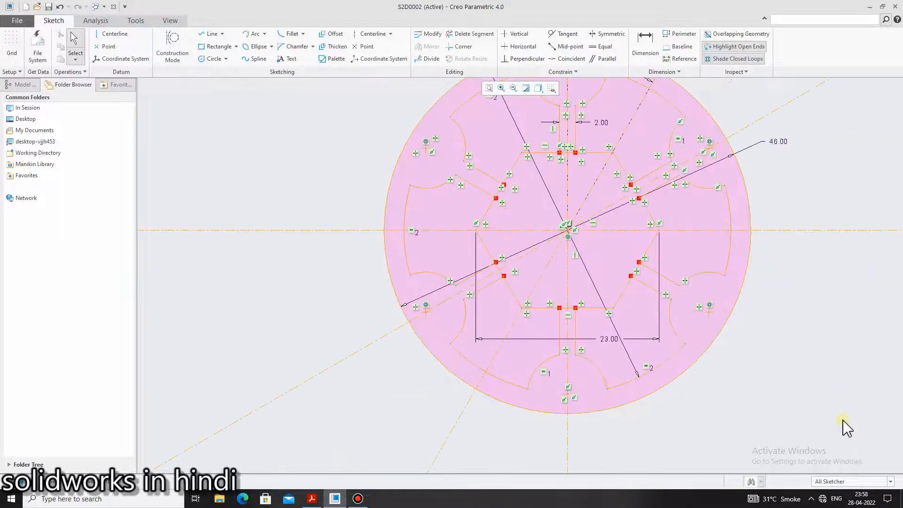
pyautogui.scroll(1, 845, 428)
pyautogui.scroll(-1, 837, 386)
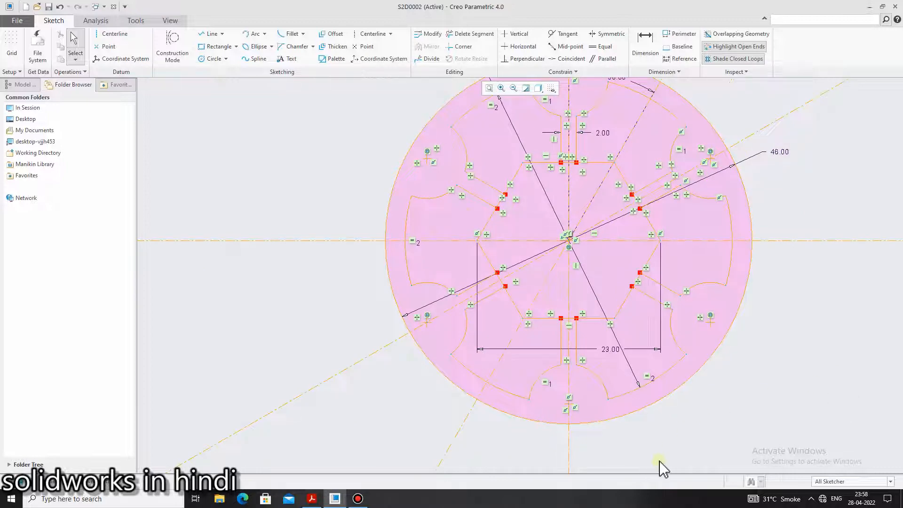
pyautogui.scroll(-3, 536, 302)
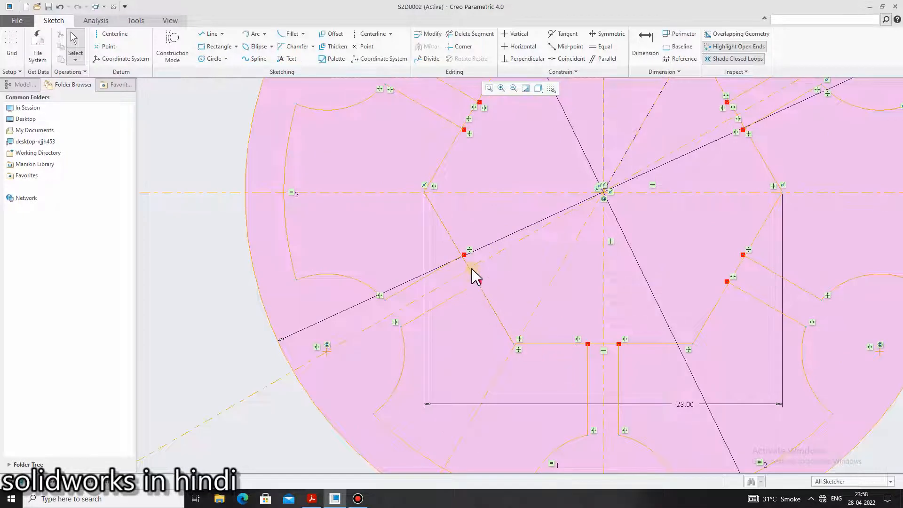
pyautogui.scroll(2, 511, 364)
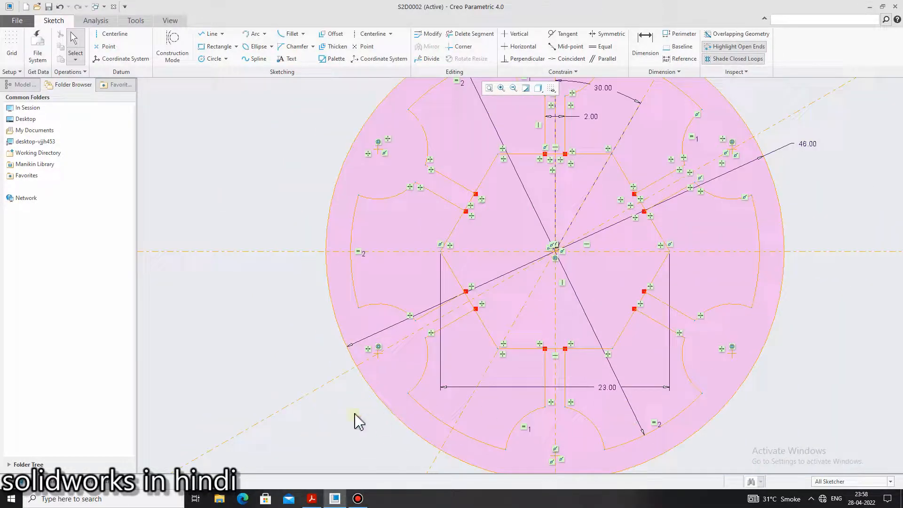
pyautogui.click(311, 499)
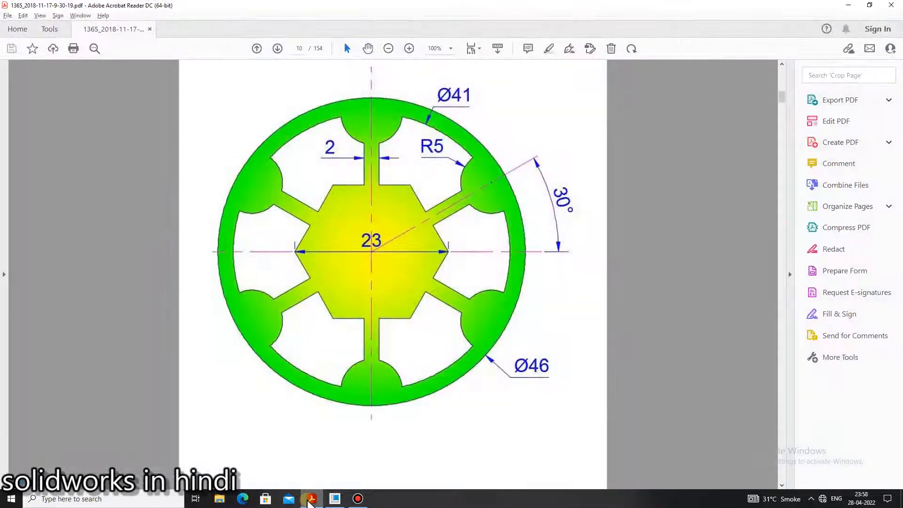
pyautogui.click(309, 501)
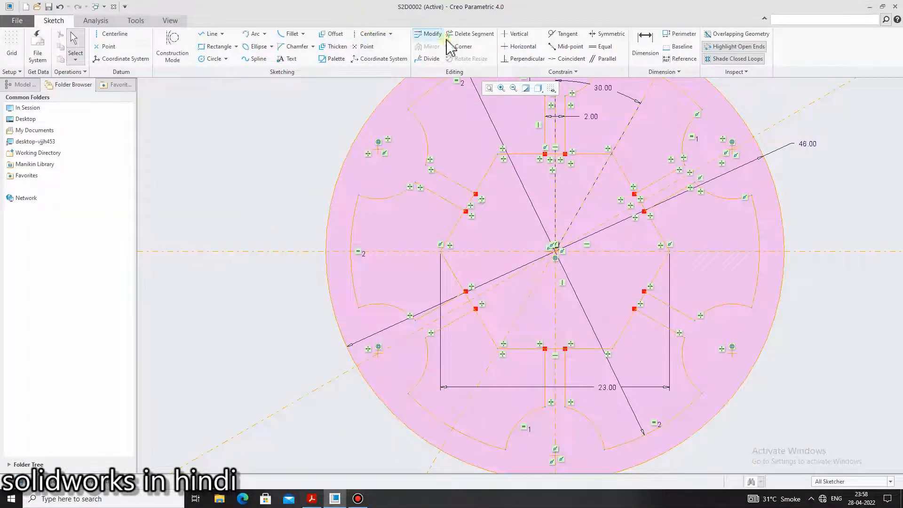
# Restart Delete Segment and trim away the hexagon's edge between the two lines of the lower-left spoke
pyautogui.click(467, 34)
pyautogui.scroll(3, 474, 308)
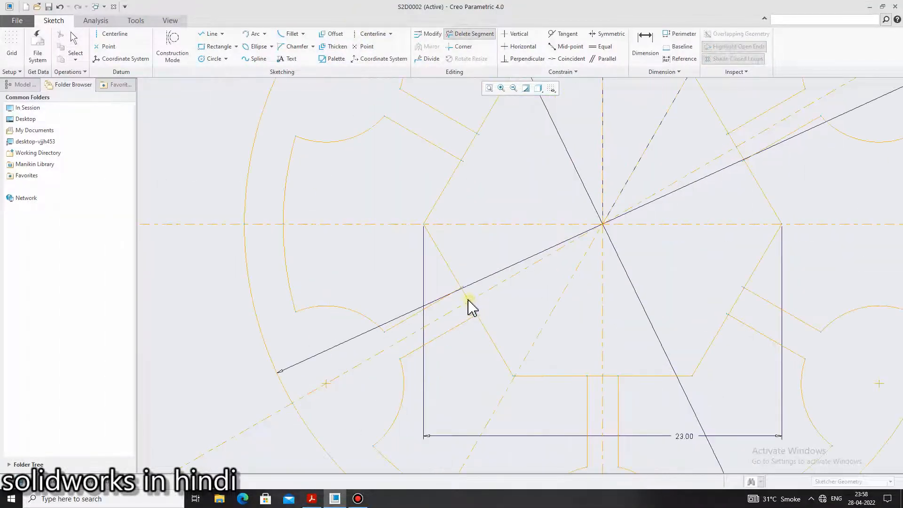
pyautogui.click(466, 298)
pyautogui.click(475, 312)
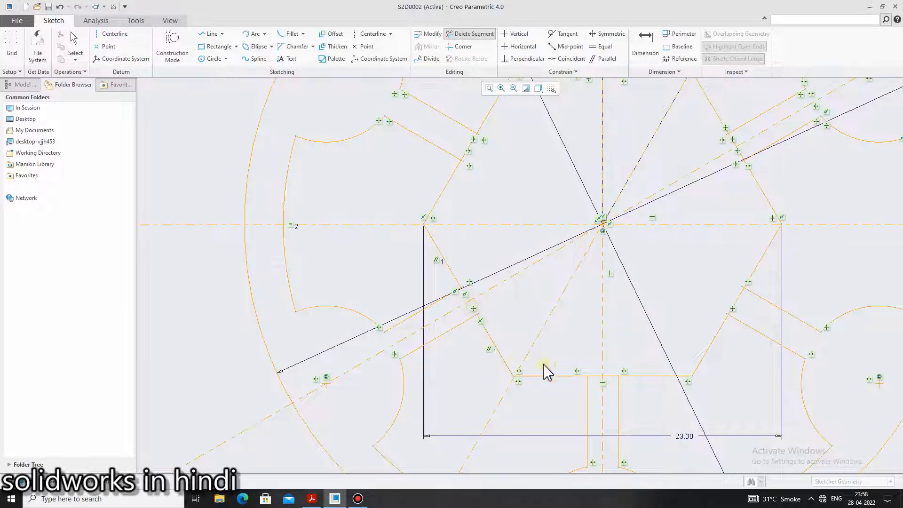
# Trim away the hexagon's edge segments between the lines of the upper-left and top spokes
pyautogui.scroll(6, 494, 232)
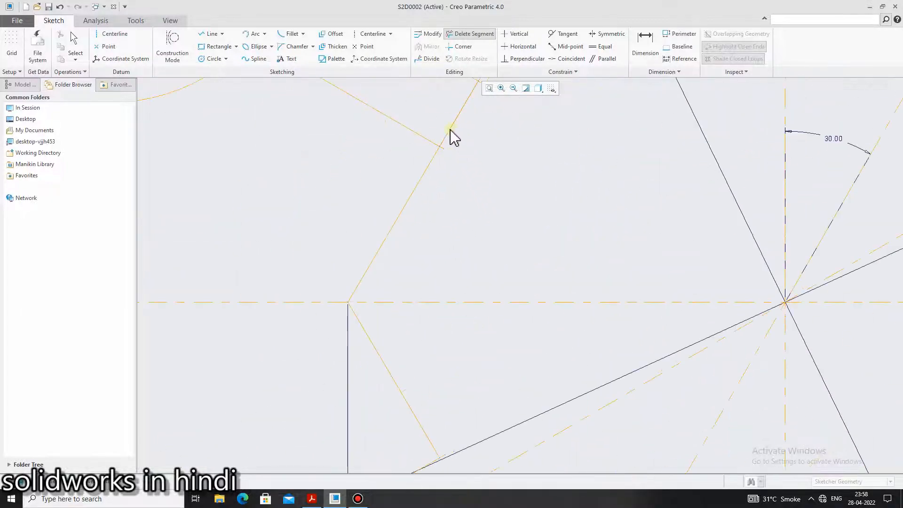
pyautogui.scroll(-5, 594, 147)
pyautogui.scroll(4, 611, 118)
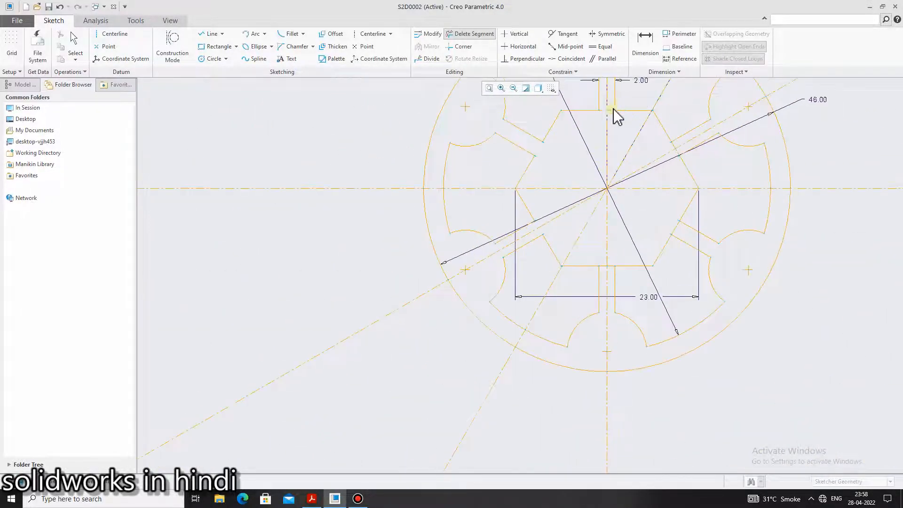
pyautogui.click(588, 113)
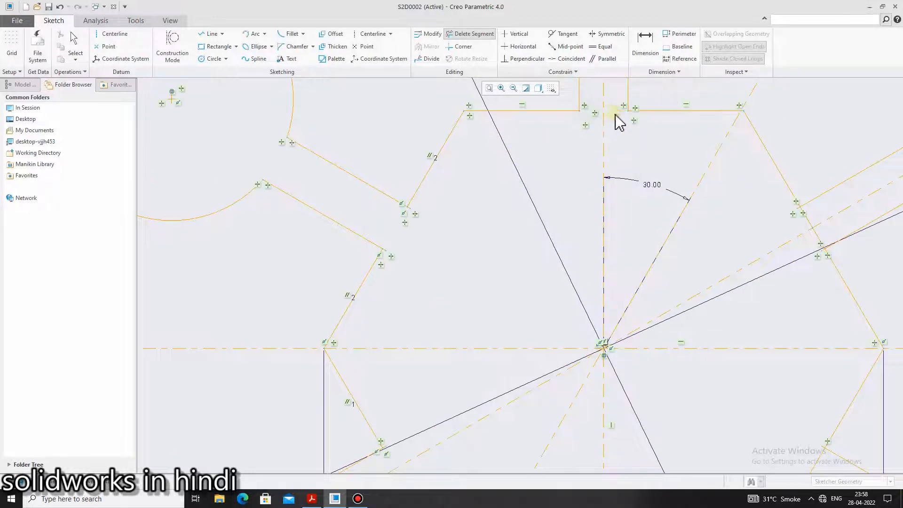
pyautogui.scroll(-4, 618, 123)
pyautogui.scroll(4, 715, 185)
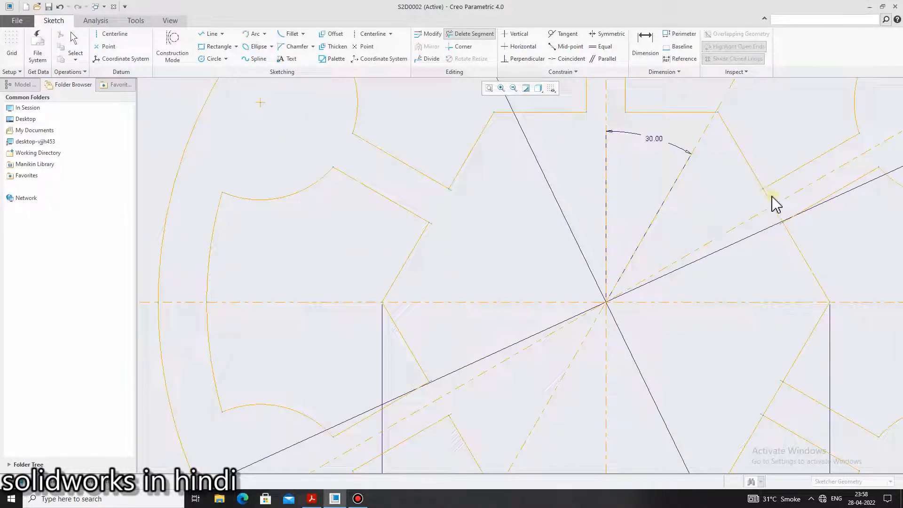
# Trim the hexagon's edge segments between the lines of the upper-right and bottom spokes, and end Delete Segment
pyautogui.click(773, 211)
pyautogui.scroll(-3, 778, 244)
pyautogui.scroll(3, 790, 283)
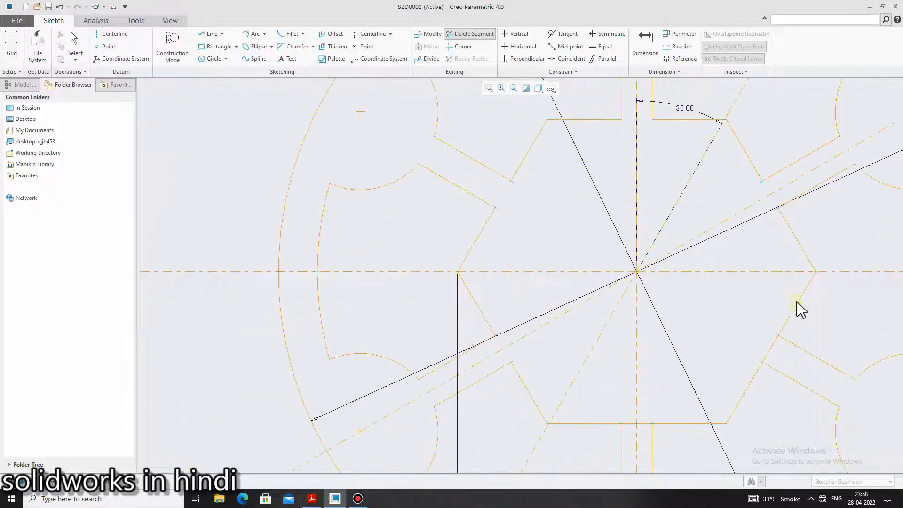
pyautogui.scroll(-3, 775, 349)
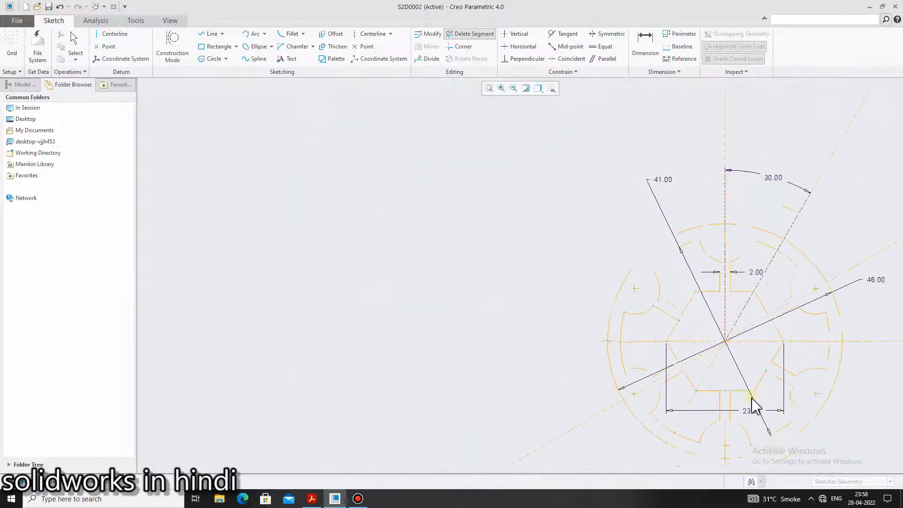
pyautogui.scroll(4, 750, 403)
pyautogui.click(685, 379)
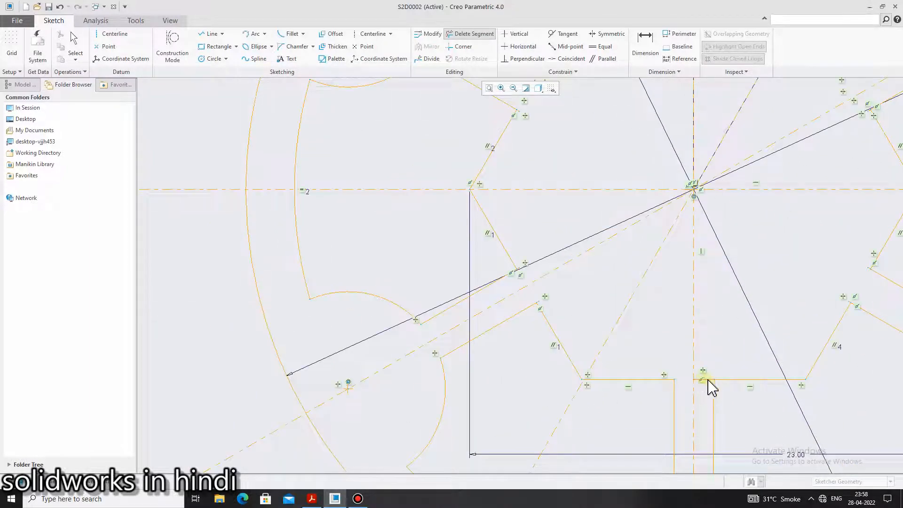
pyautogui.scroll(-4, 745, 418)
pyautogui.scroll(3, 798, 427)
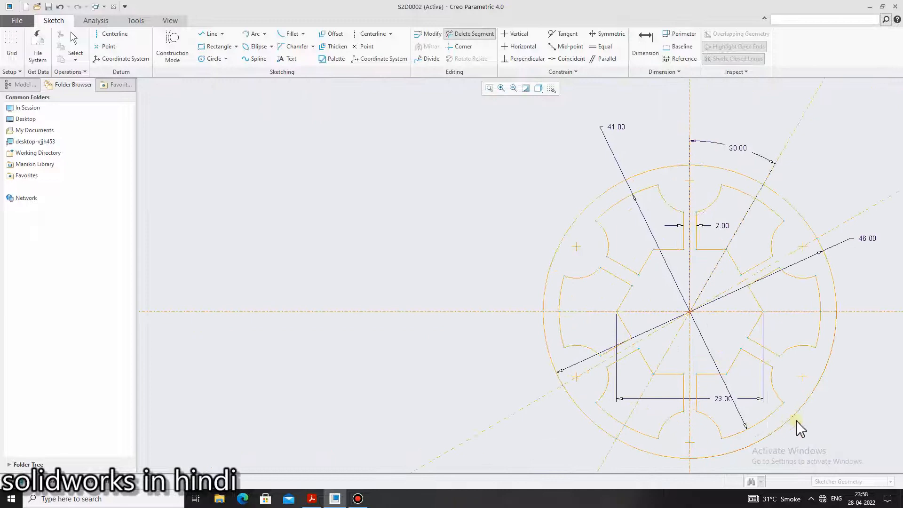
pyautogui.middleClick(857, 417)
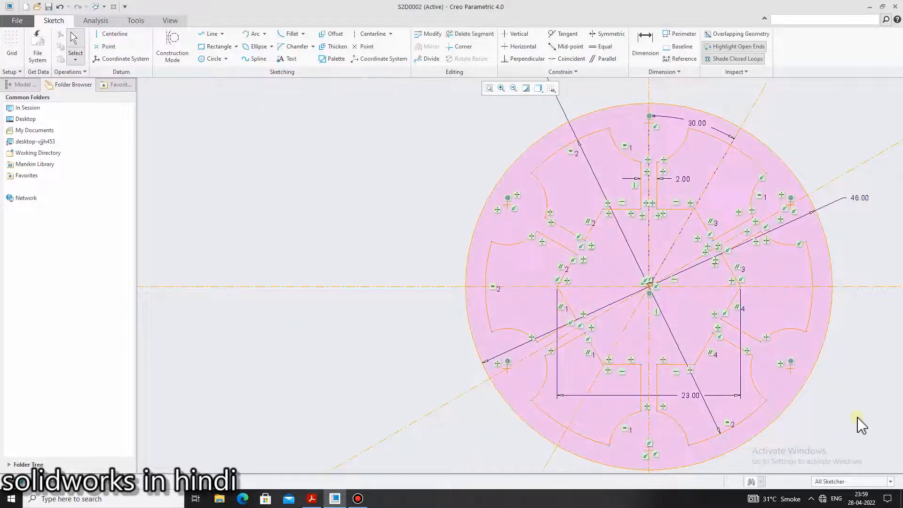
pyautogui.scroll(-2, 859, 425)
pyautogui.scroll(1, 860, 426)
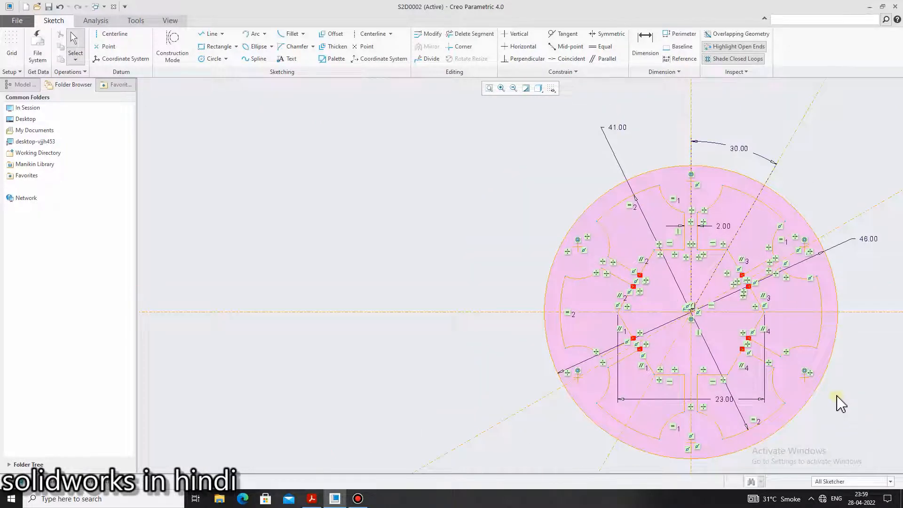
pyautogui.scroll(1, 843, 400)
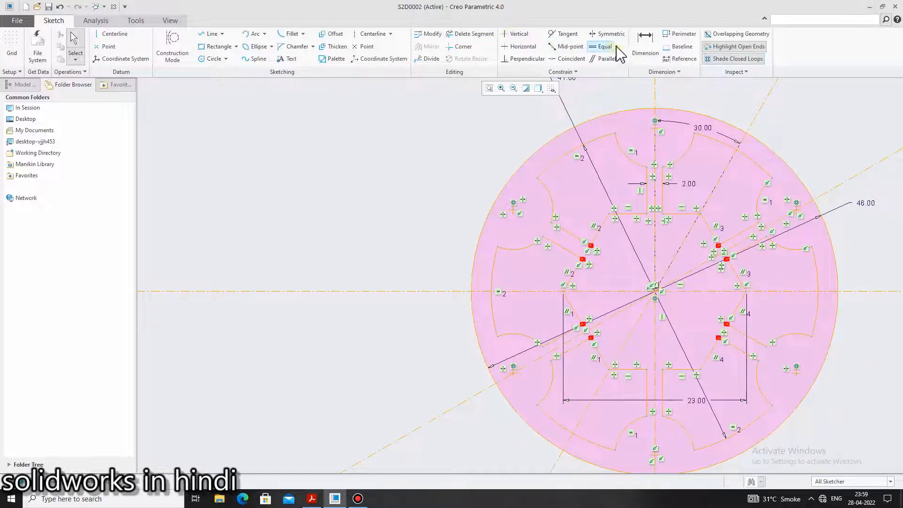
pyautogui.click(645, 42)
pyautogui.scroll(-2, 792, 353)
pyautogui.scroll(1, 744, 283)
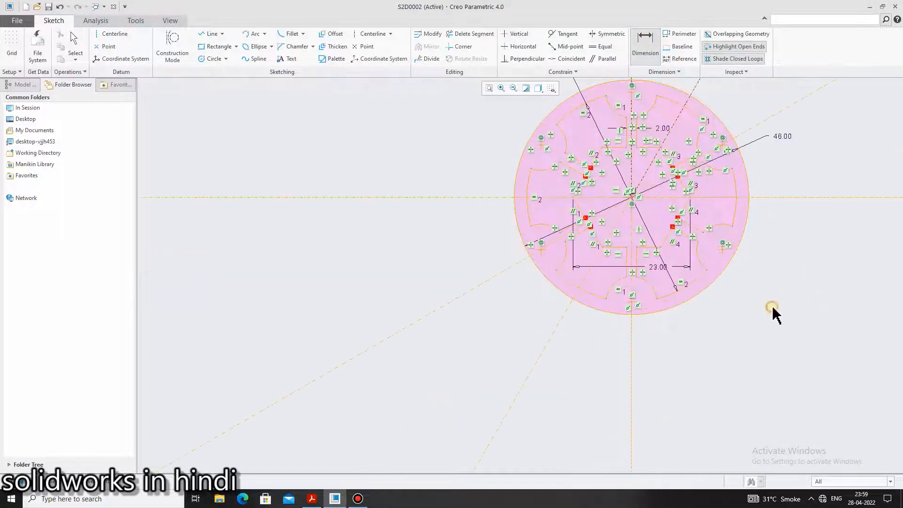
pyautogui.middleClick(713, 230)
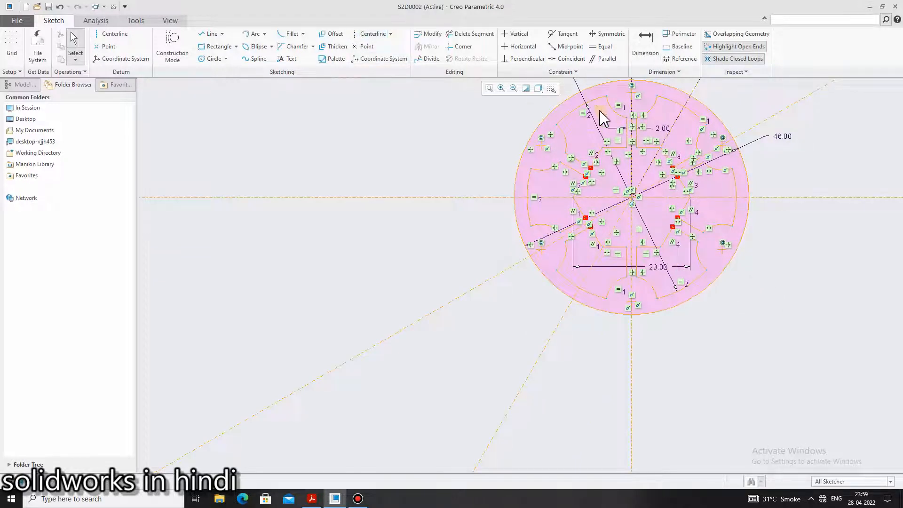
# Compare the trimmed wheel outline with the reference drawing in the PDF, using Delete Segment's uncluttered sketch display, and end the command
pyautogui.click(454, 34)
pyautogui.scroll(-1, 754, 214)
pyautogui.scroll(1, 762, 212)
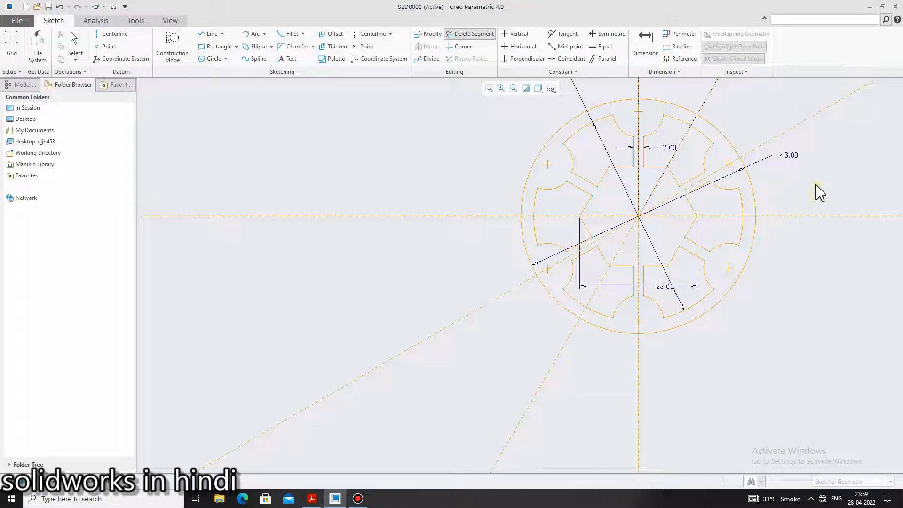
pyautogui.scroll(1, 817, 190)
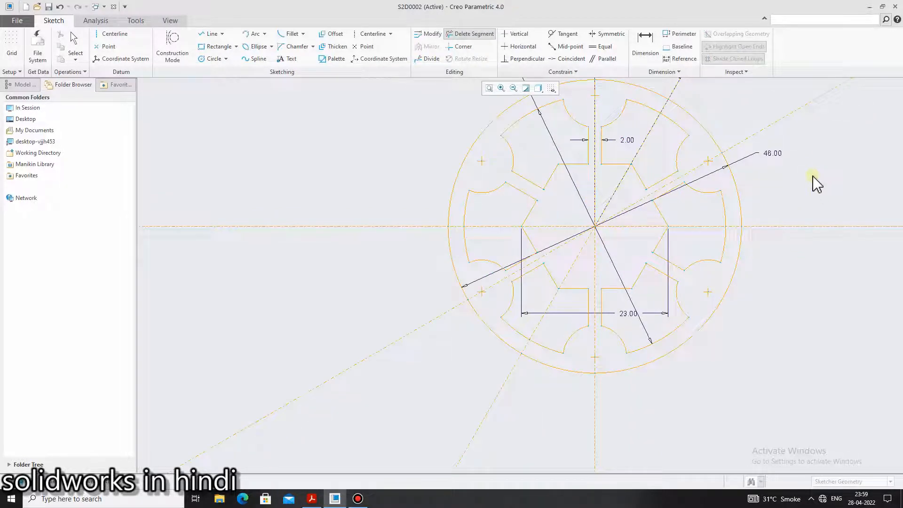
pyautogui.click(312, 499)
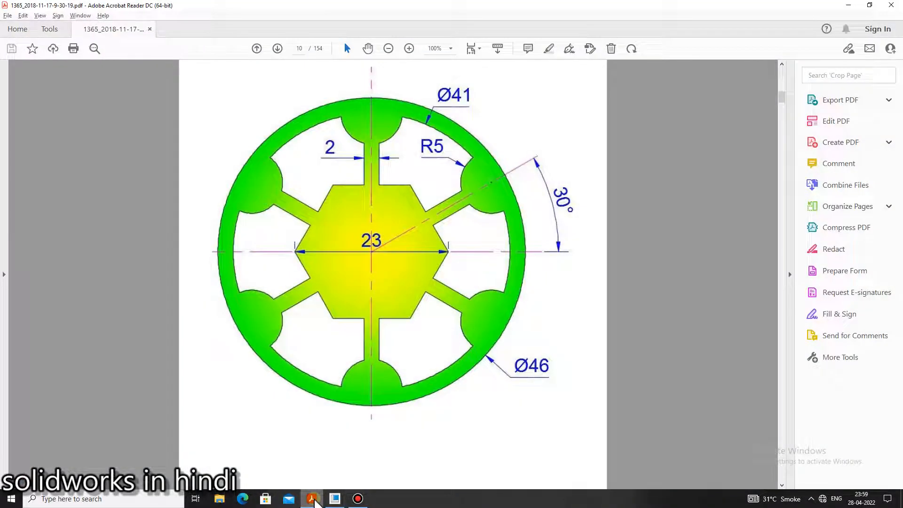
pyautogui.click(313, 499)
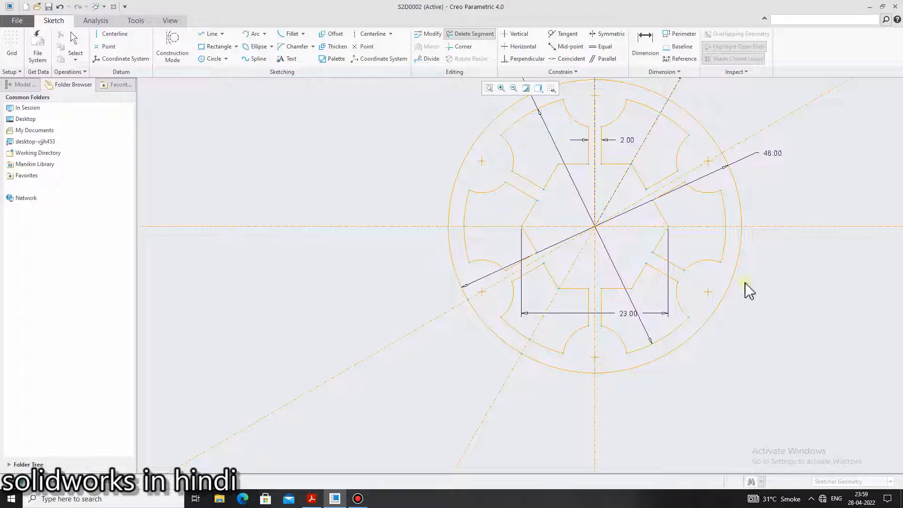
pyautogui.scroll(-3, 775, 329)
pyautogui.scroll(2, 820, 360)
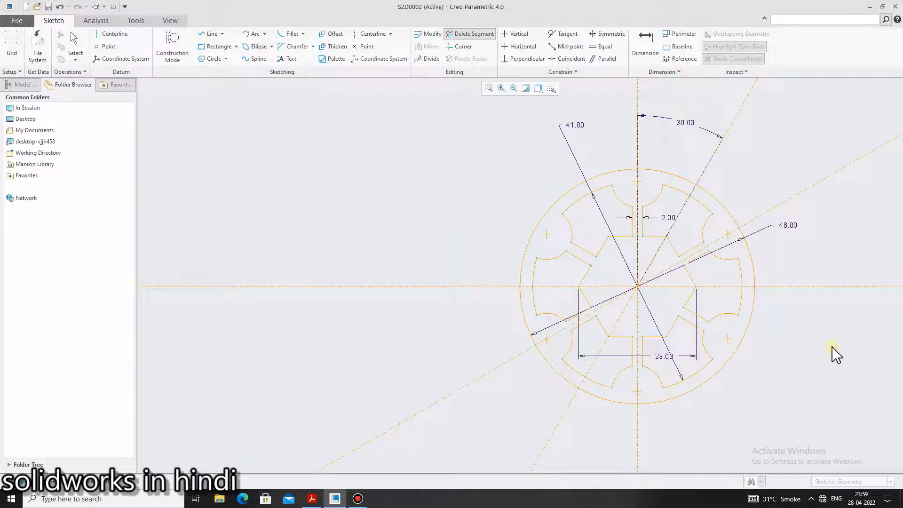
pyautogui.middleClick(839, 395)
# Turn off closed-loop shading and open-end highlighting for the wheel sketch
pyautogui.scroll(2, 839, 398)
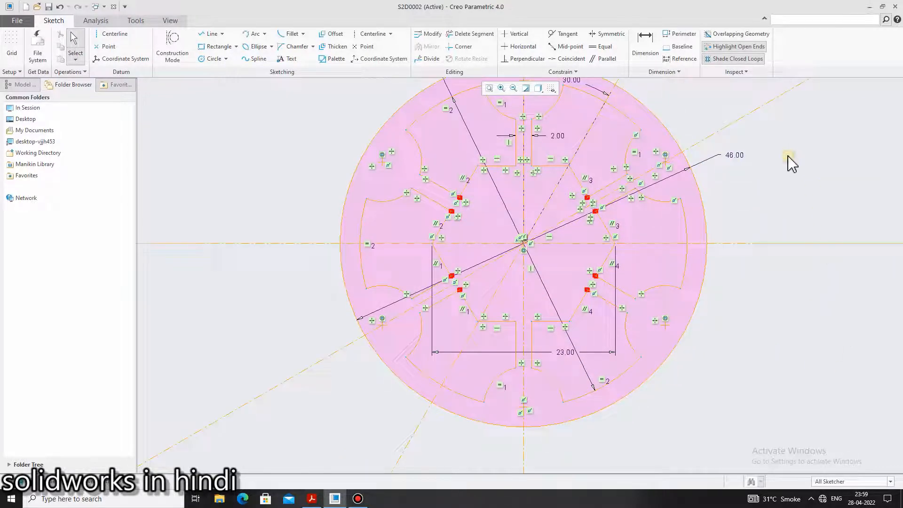
pyautogui.scroll(-1, 791, 258)
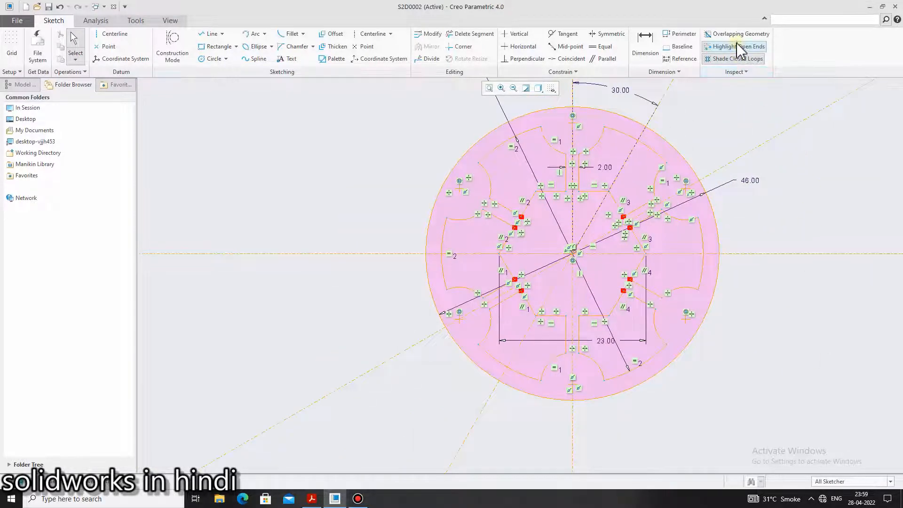
pyautogui.click(732, 59)
pyautogui.scroll(-1, 806, 221)
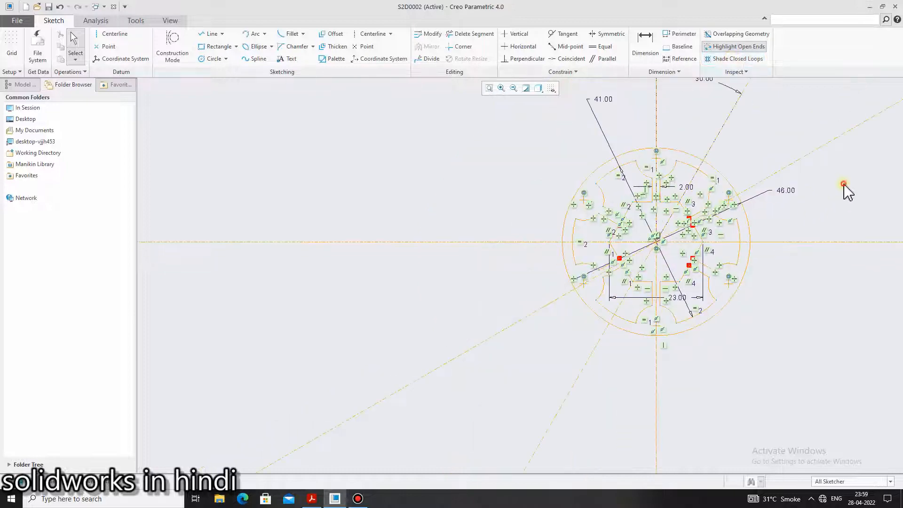
pyautogui.scroll(1, 844, 200)
pyautogui.scroll(2, 845, 206)
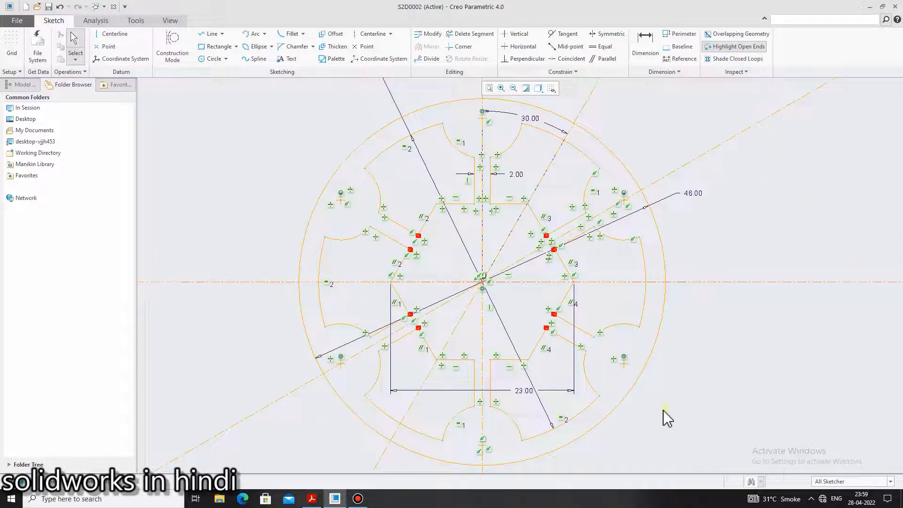
pyautogui.scroll(2, 663, 418)
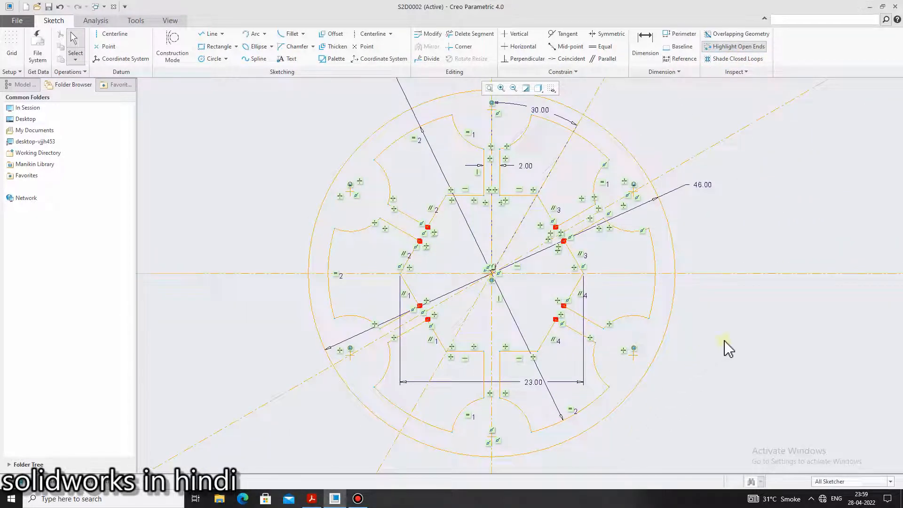
pyautogui.click(721, 49)
pyautogui.click(721, 49)
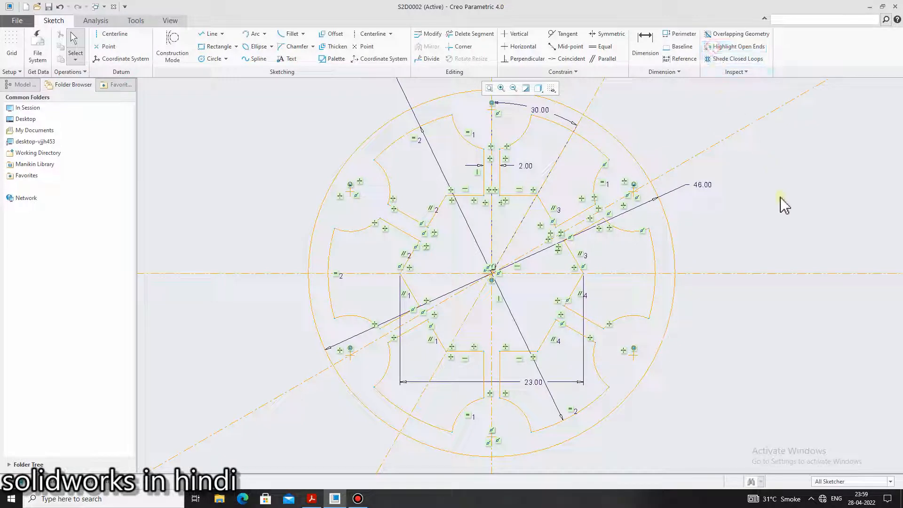
pyautogui.scroll(1, 704, 463)
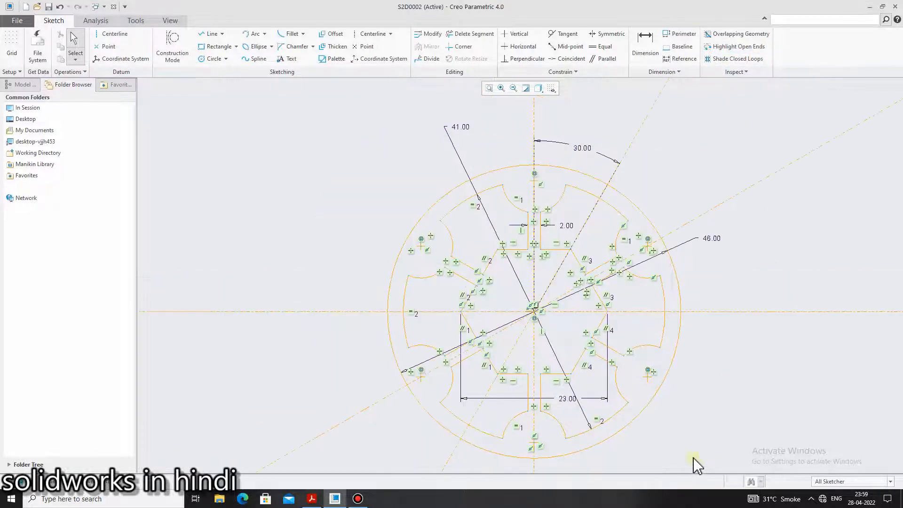
pyautogui.scroll(-1, 692, 457)
pyautogui.scroll(1, 693, 457)
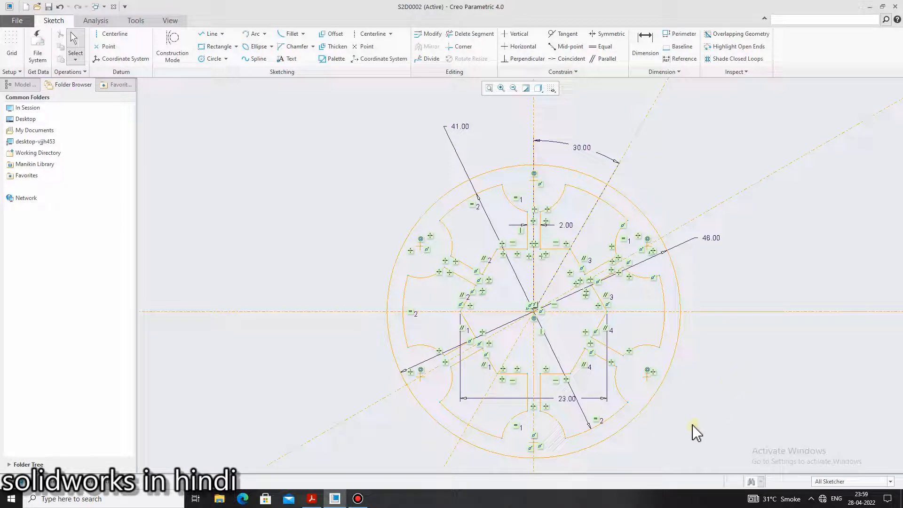
pyautogui.scroll(1, 680, 442)
pyautogui.scroll(-1, 668, 459)
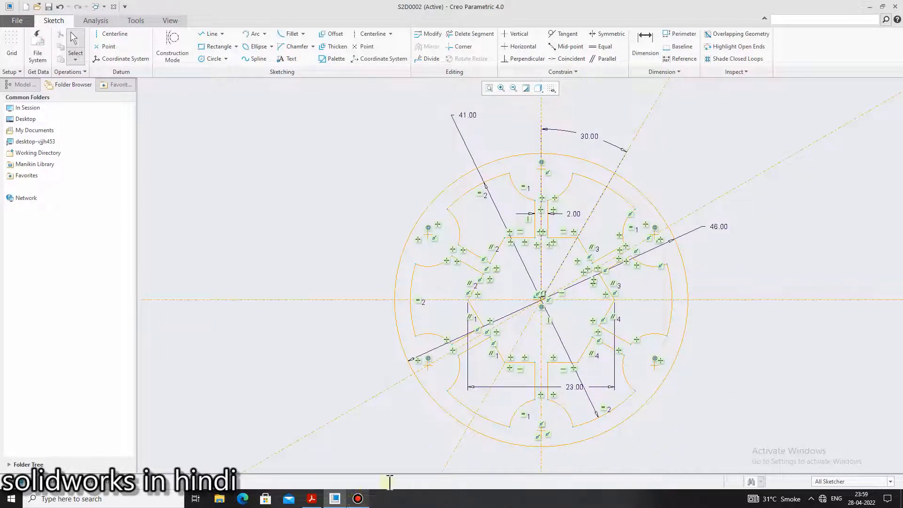